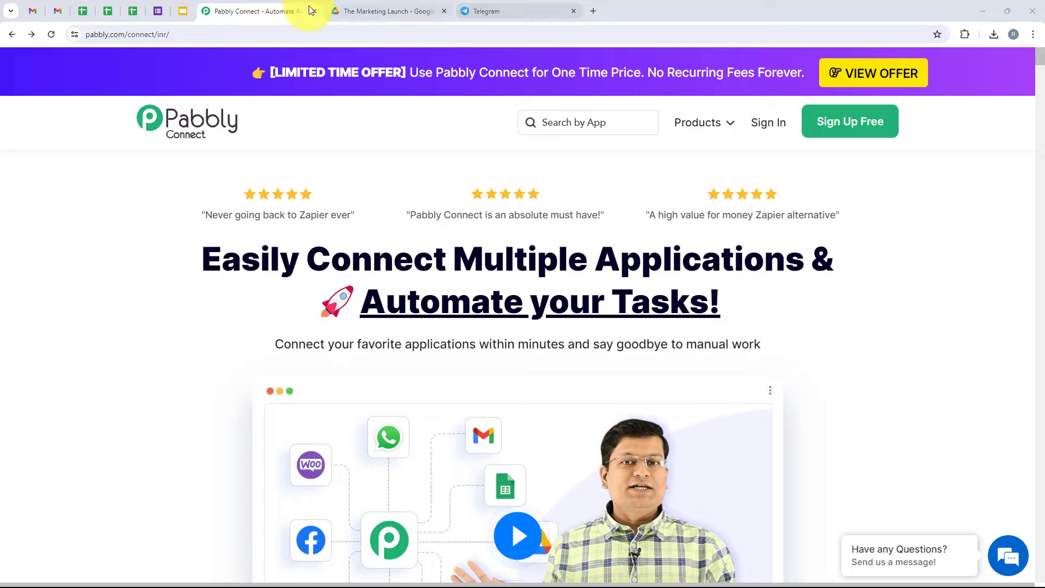
Step: Sign in to Pabbly and open the Pabbly Connect dashboard from the list of all Pabbly apps
click(145, 33)
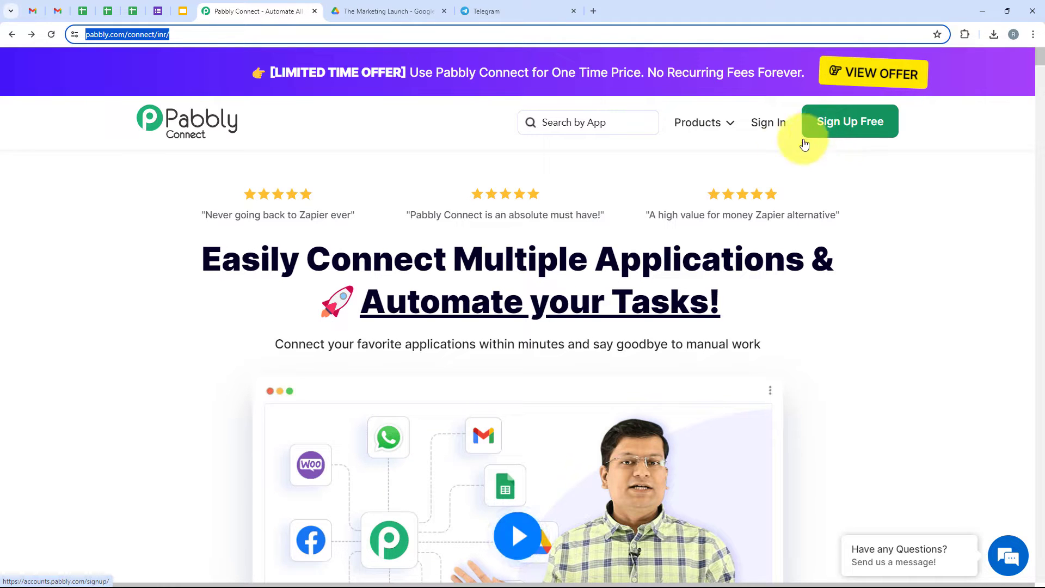
click(766, 141)
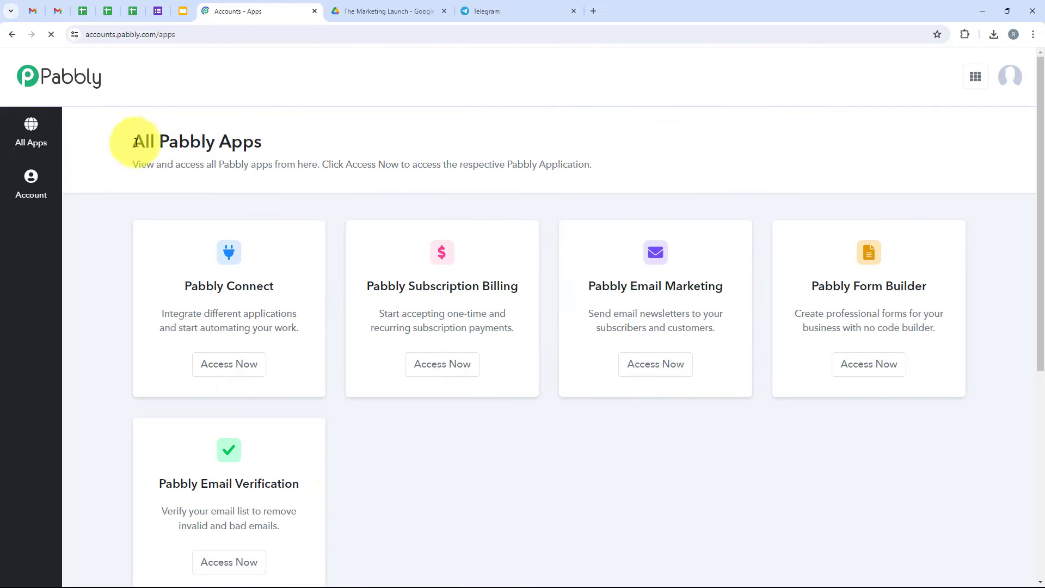
triple_click(180, 137)
click(298, 131)
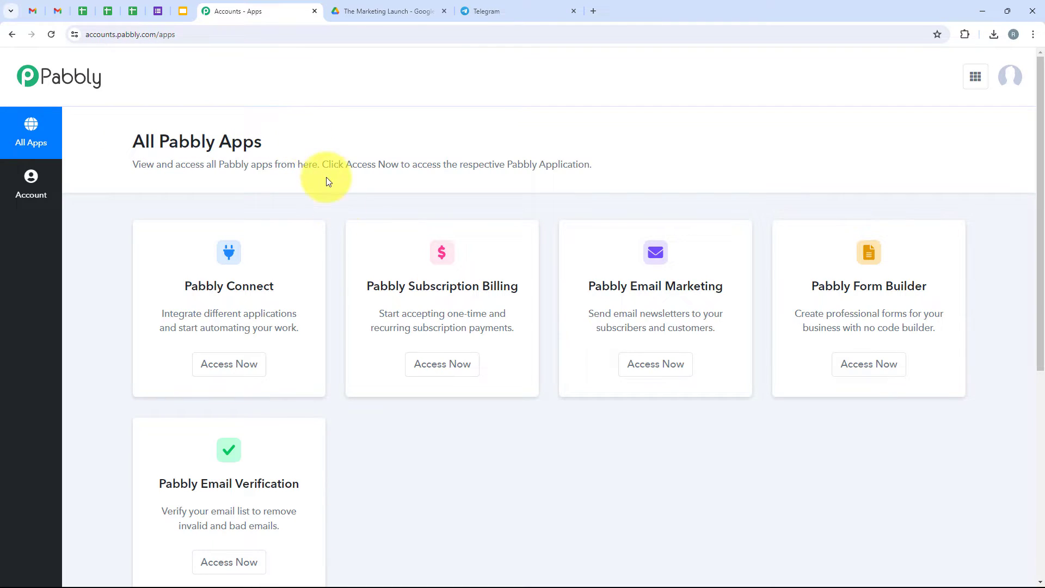
scroll(374, 315, down, 1)
scroll(379, 314, up, 1)
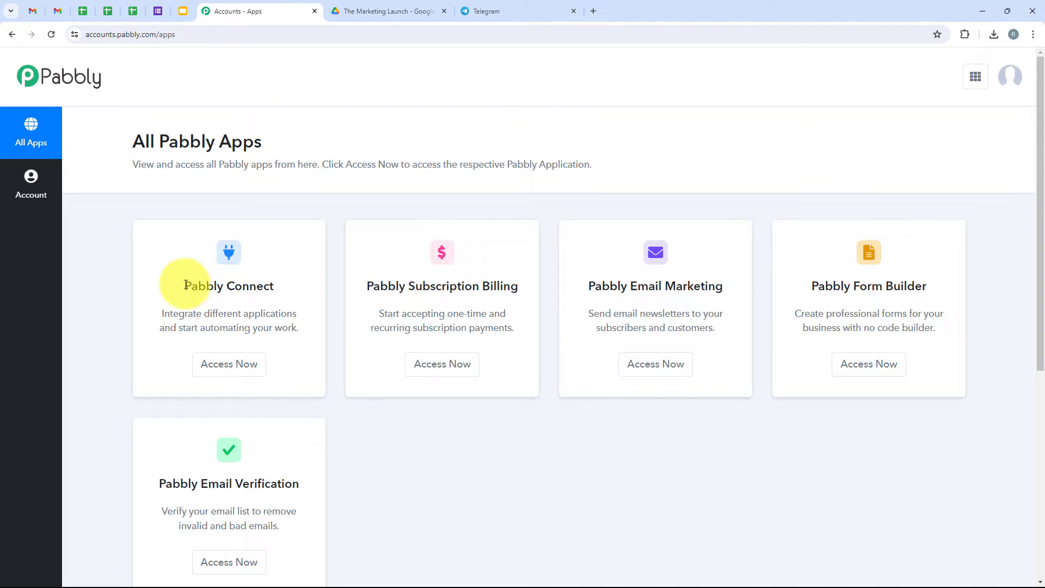
drag(186, 285, 290, 288)
drag(204, 315, 309, 316)
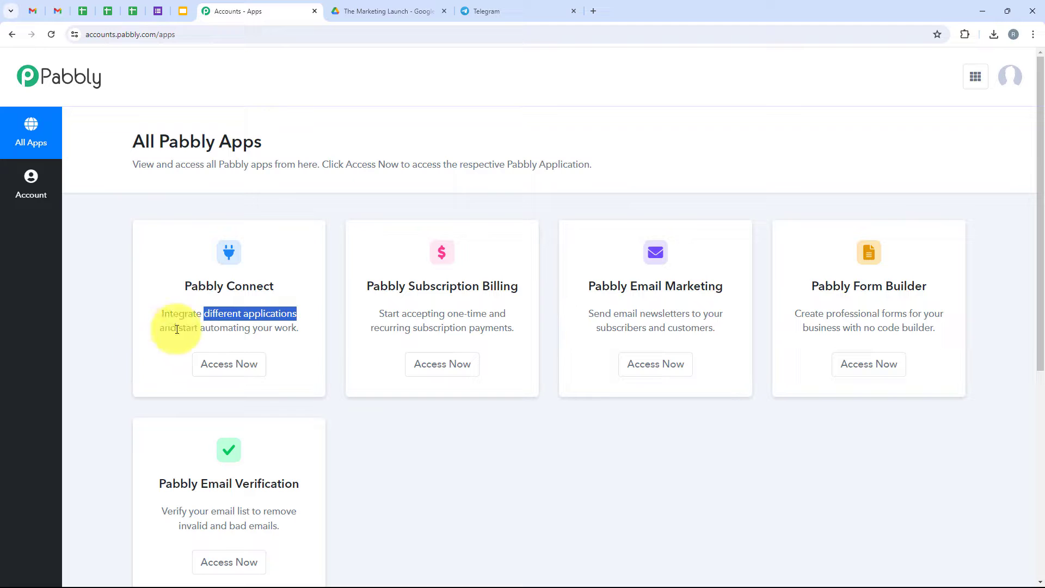
click(247, 365)
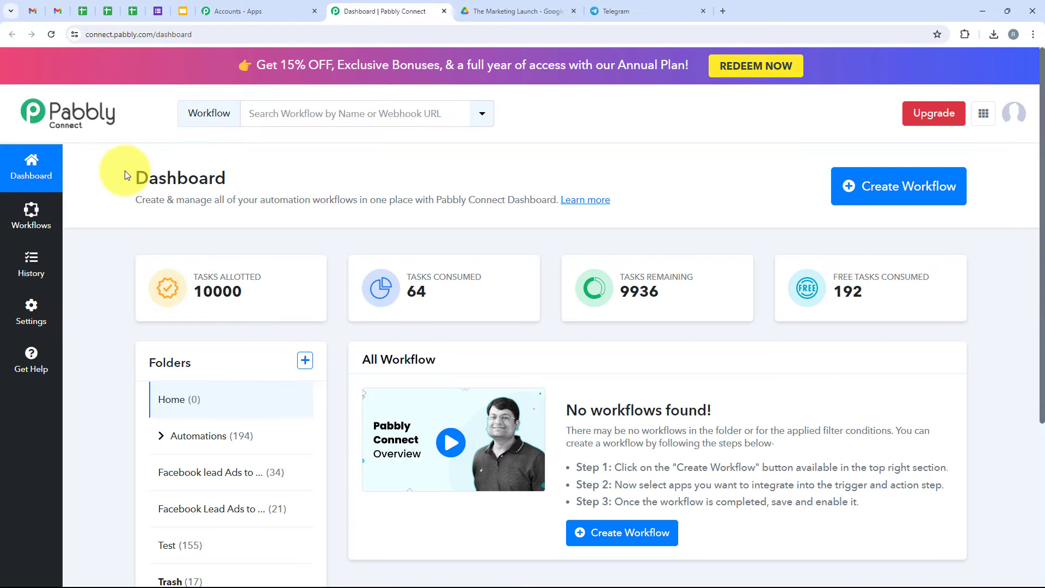
drag(126, 175, 238, 175)
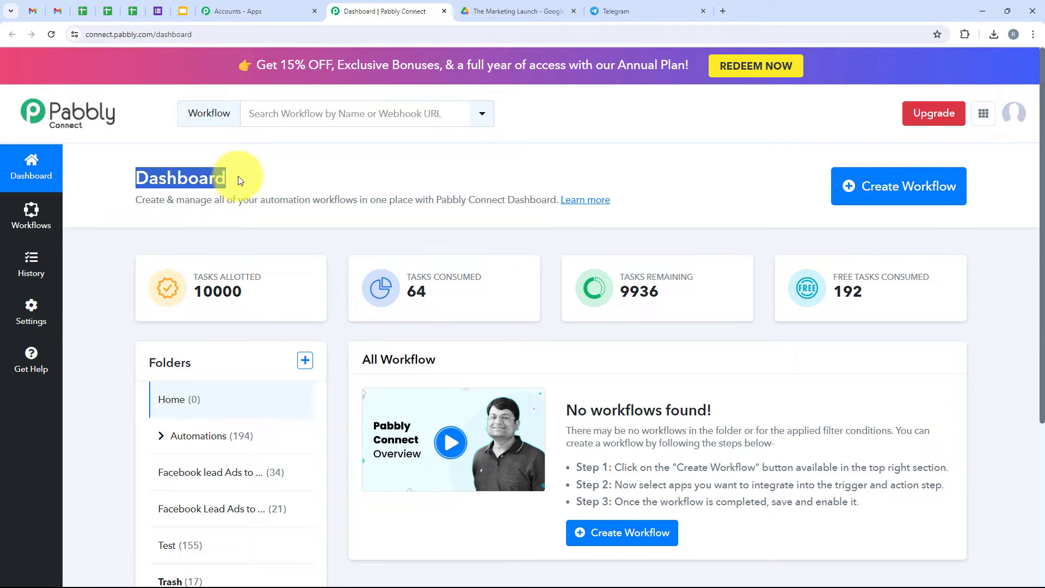
Step: Create a workflow named "How to Share Google Drive Files on Telegram" in the Automations folder
click(863, 195)
drag(437, 256, 362, 261)
drag(430, 325, 355, 328)
click(392, 353)
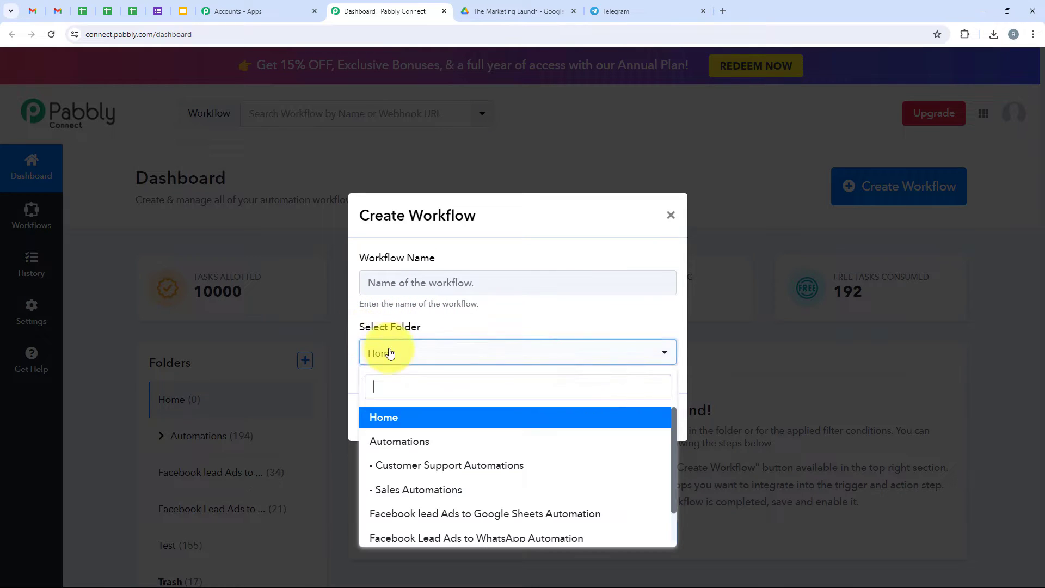
click(641, 444)
click(447, 281)
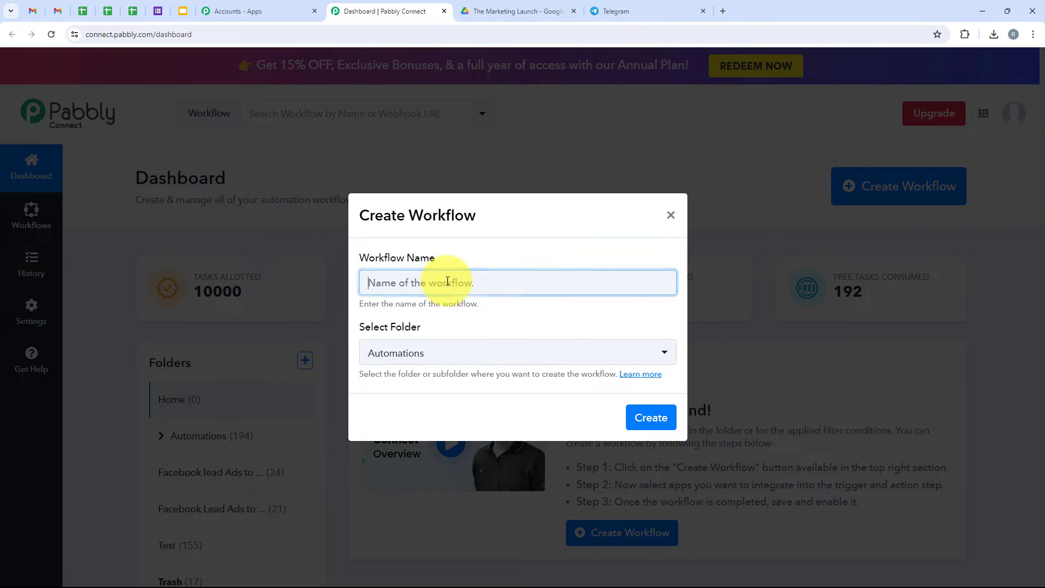
text(How to Share Google Drive Files on Telegram)
click(651, 418)
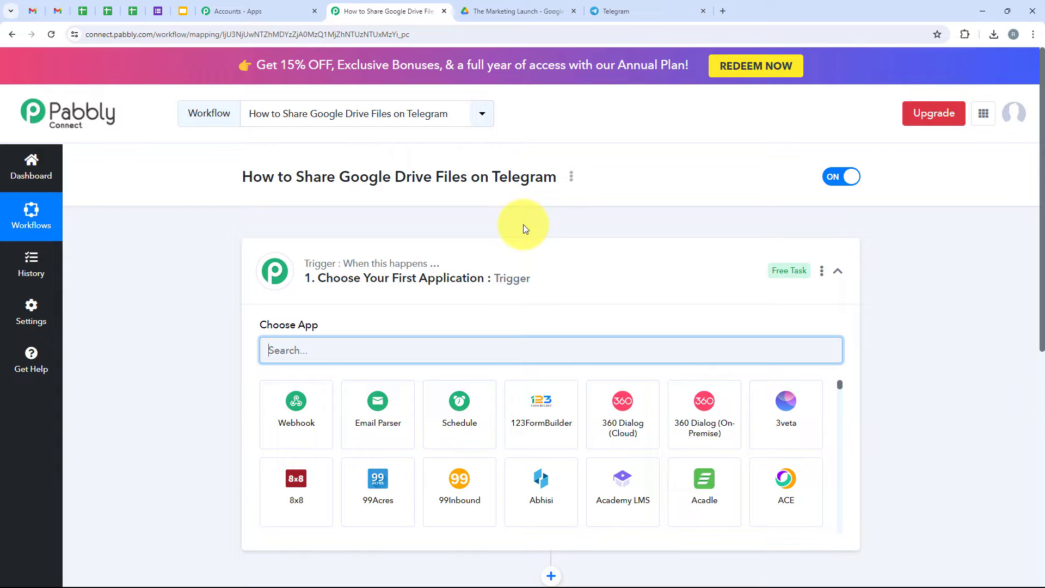
Step: Set the workflow's trigger application to Google Drive with the trigger event New File in Specific Folder
click(599, 272)
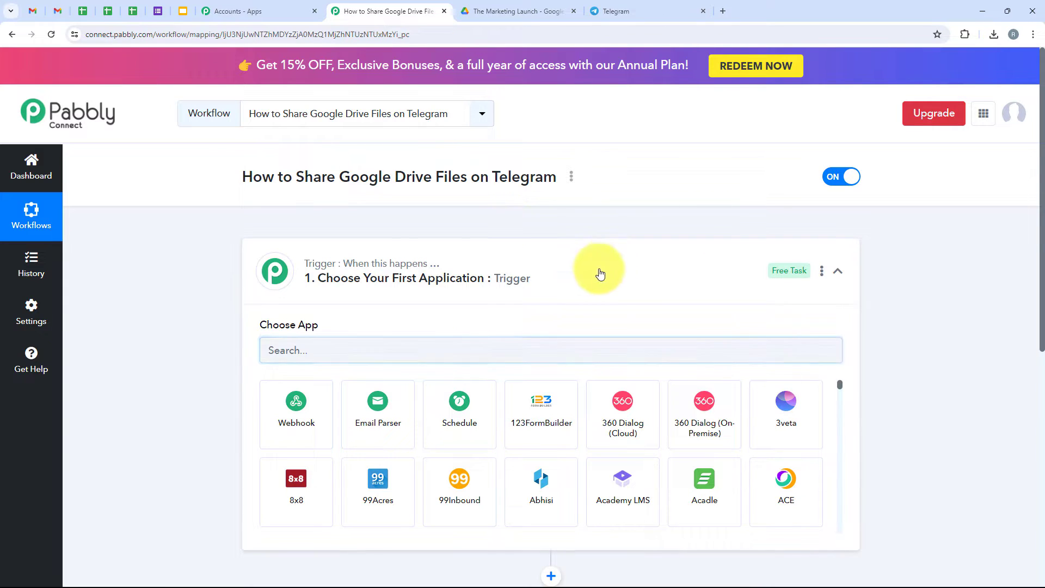
mouse_move(354, 263)
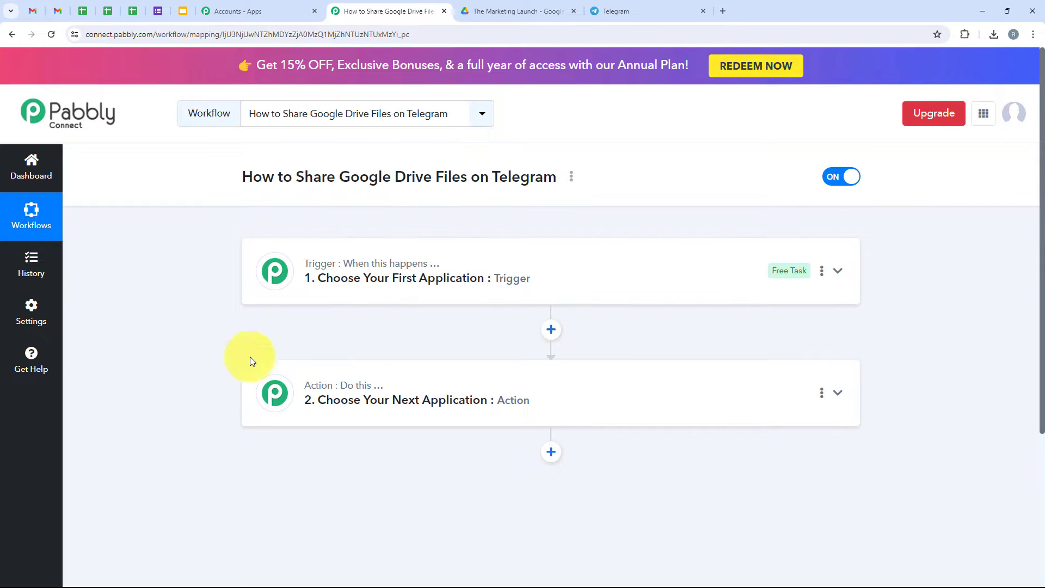
click(348, 273)
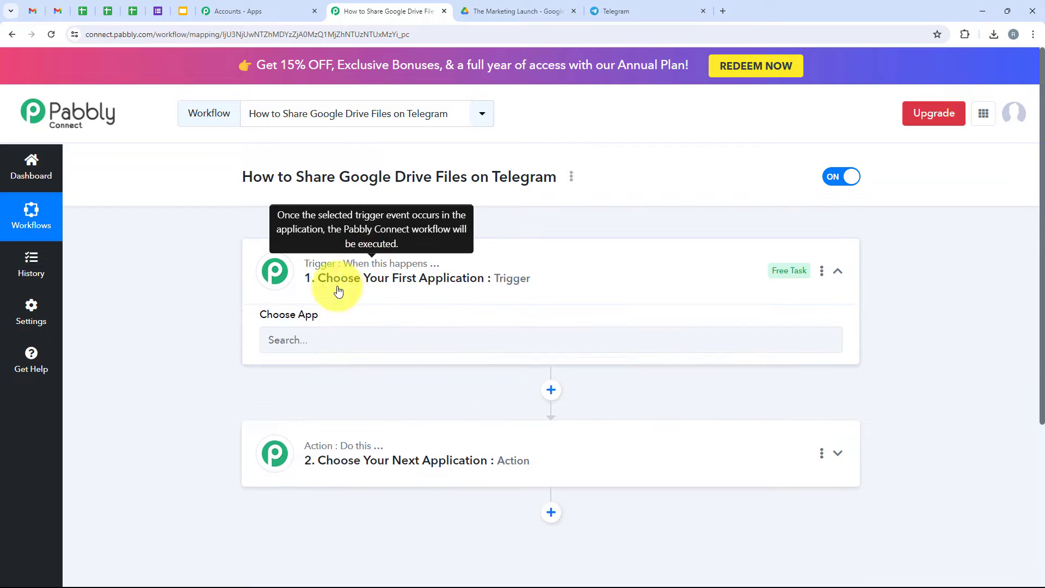
click(308, 351)
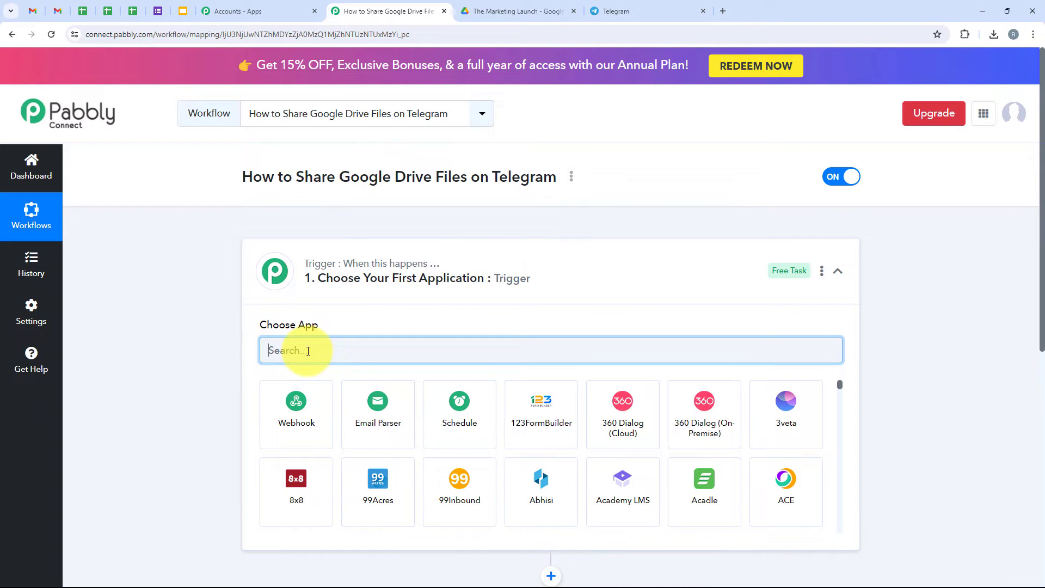
text(Goog)
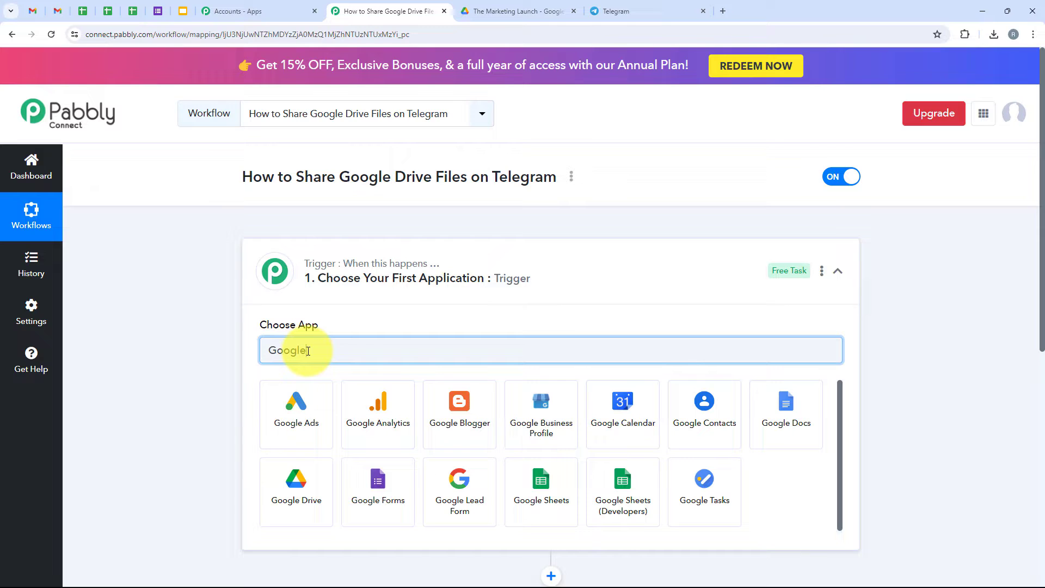
text(le )
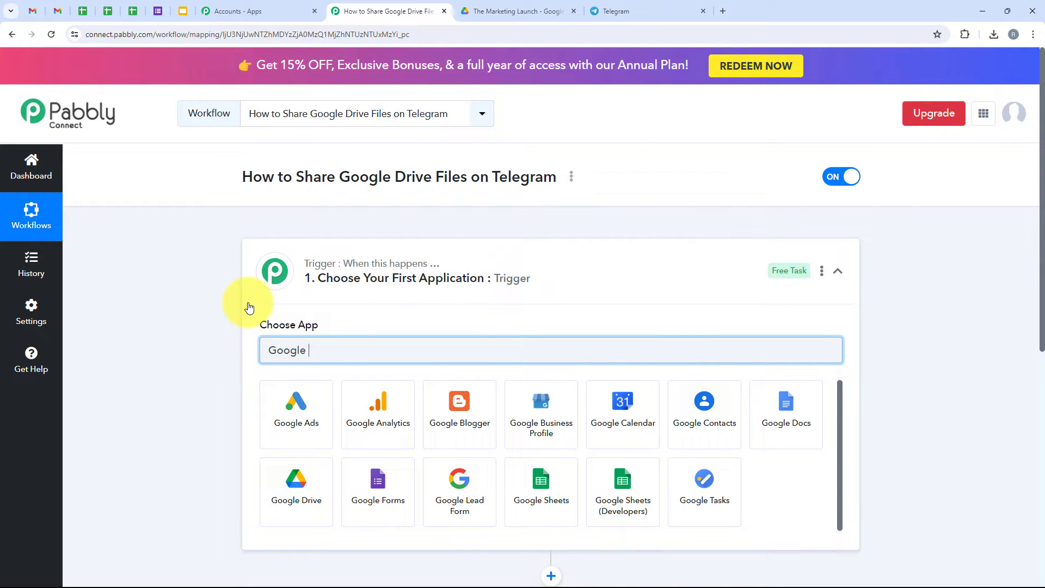
text(Drive)
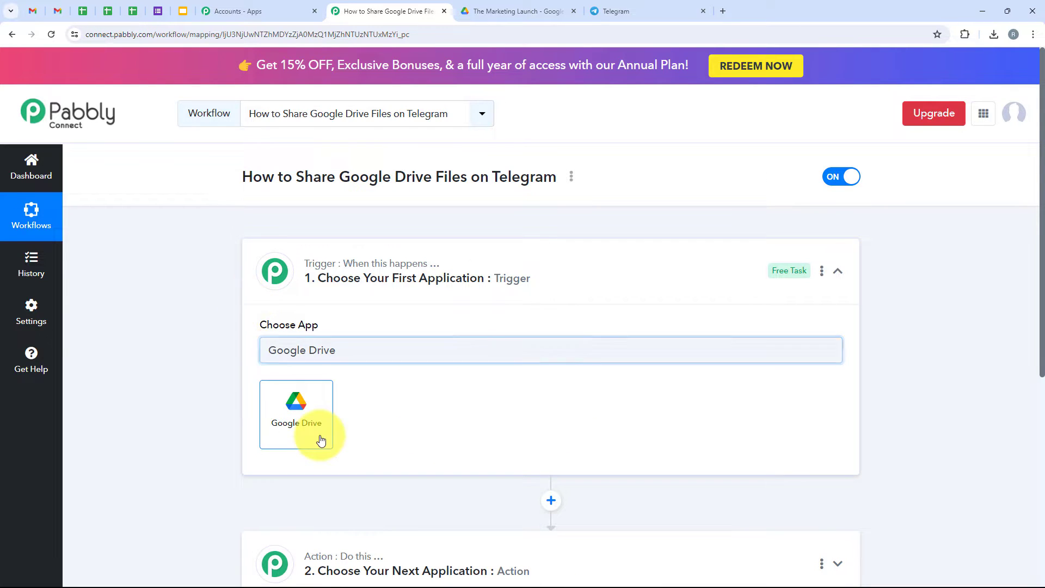
click(322, 436)
click(332, 406)
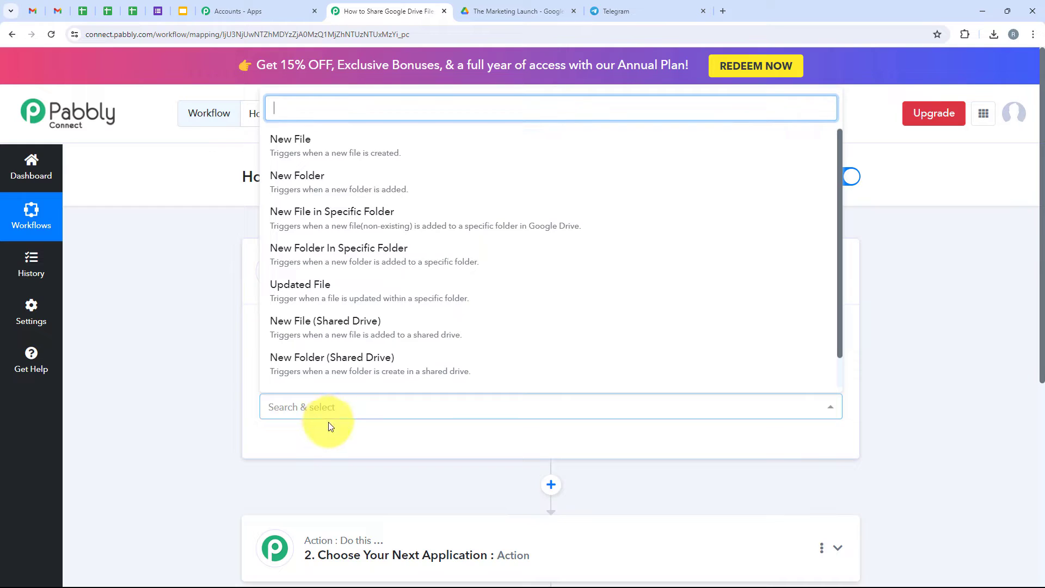
click(635, 220)
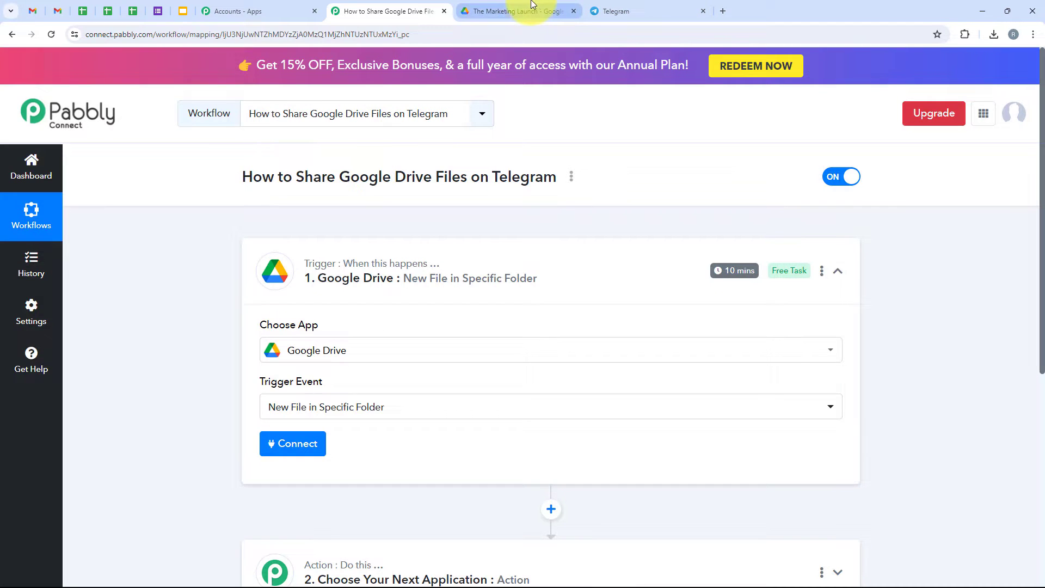
Step: Switch to Google Drive and share The Marketing Launch folder with anyone with the link, keeping the Viewer role
click(531, 10)
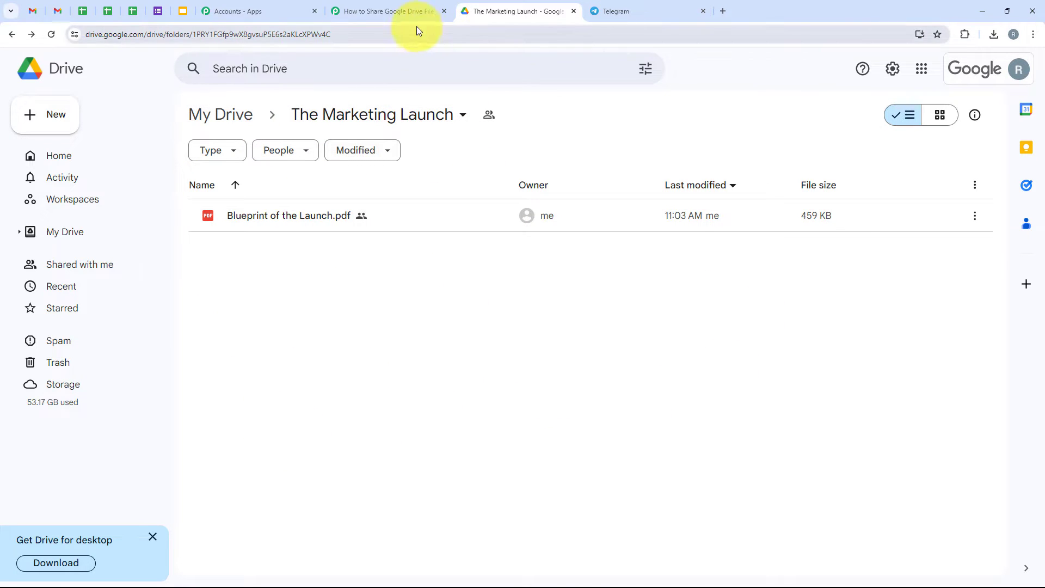
click(404, 9)
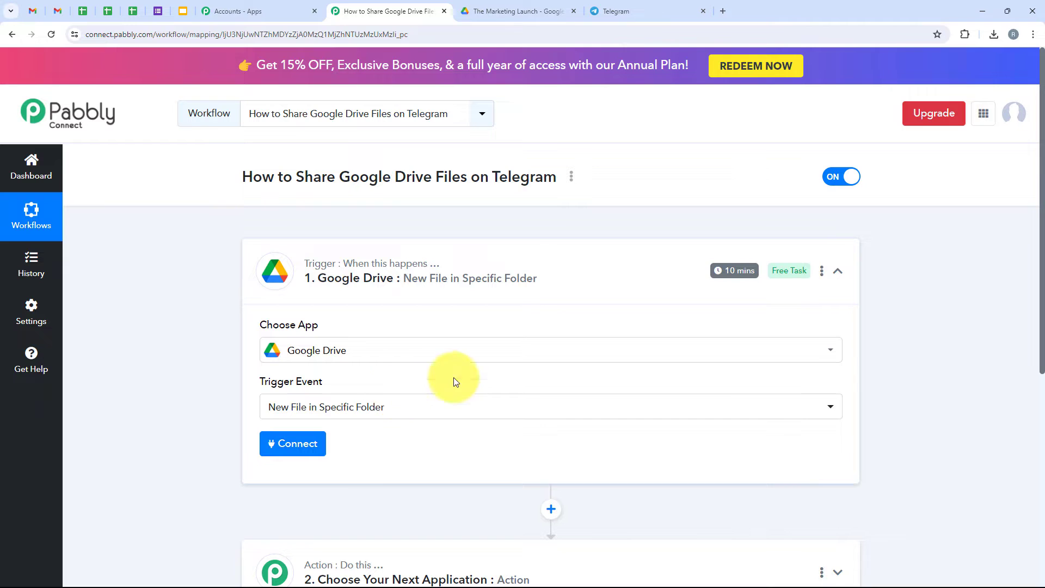
click(527, 7)
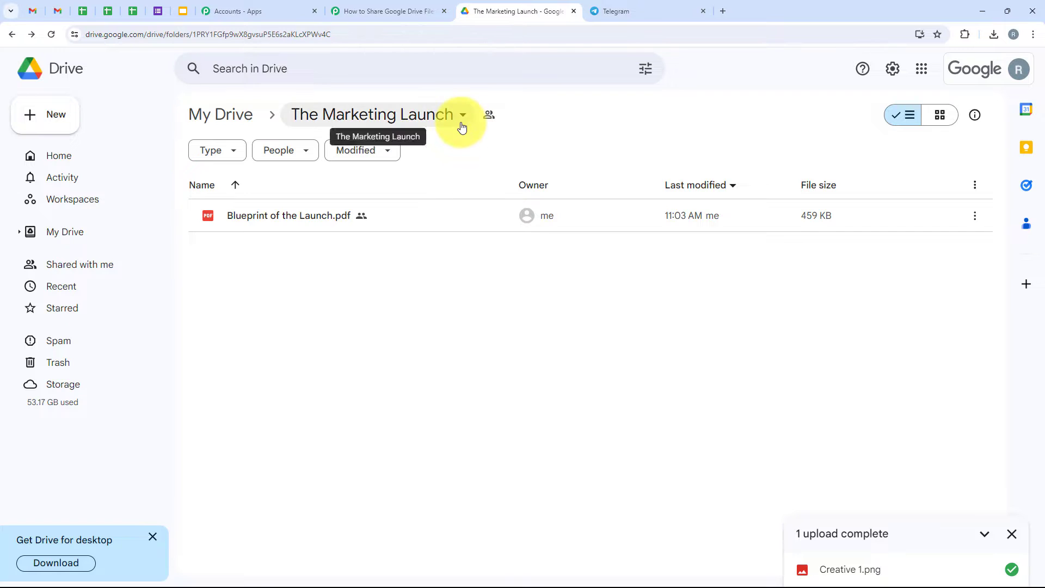
click(361, 123)
mouse_move(322, 263)
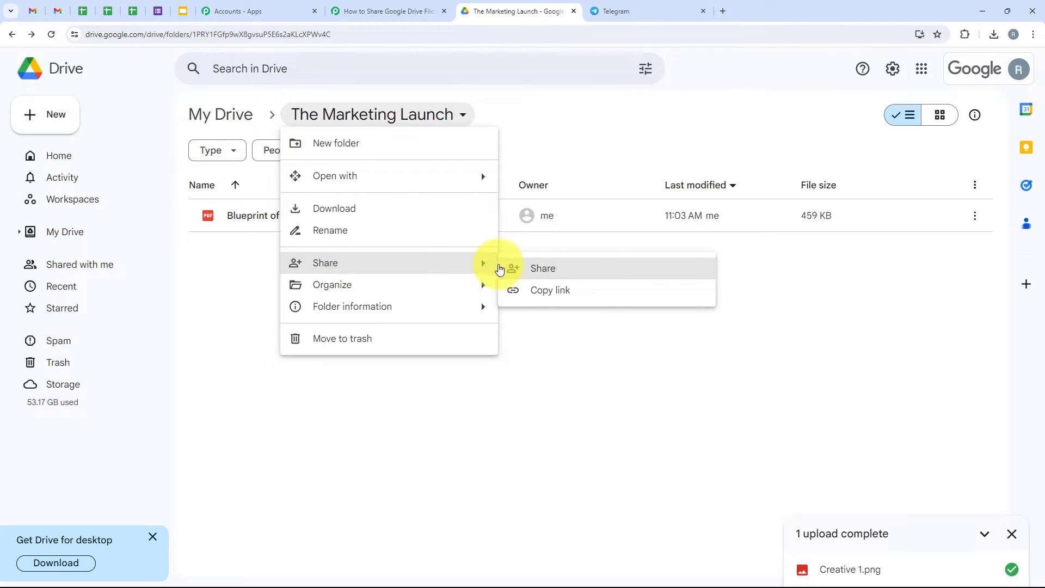
click(597, 269)
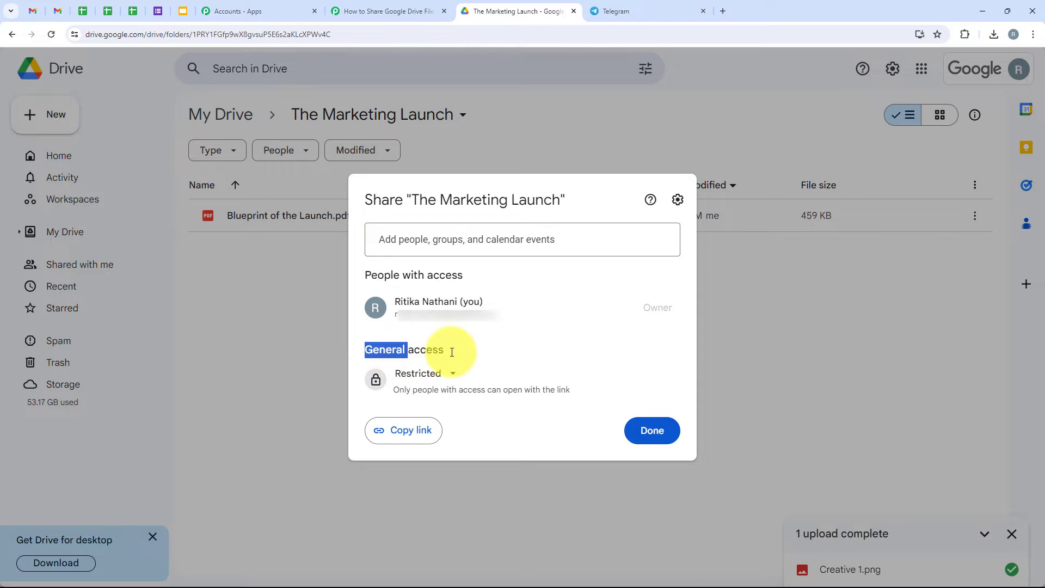
drag(451, 352, 445, 361)
click(449, 375)
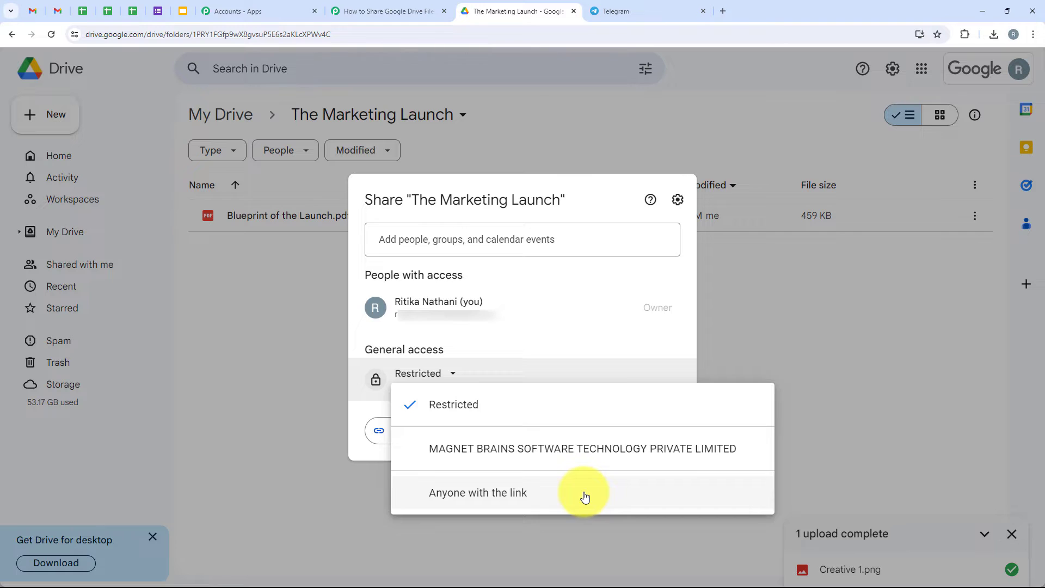
click(583, 494)
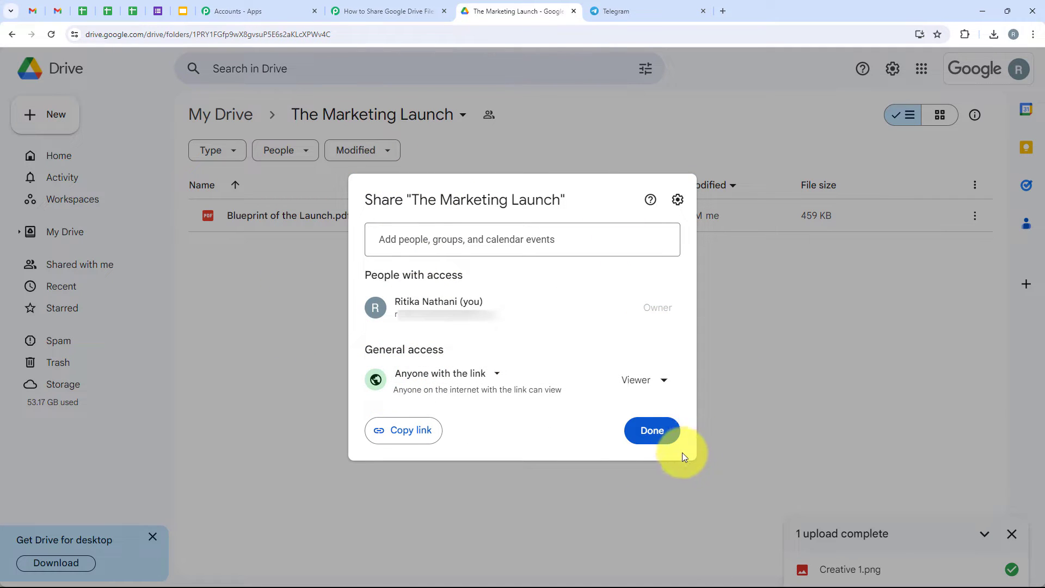
click(652, 385)
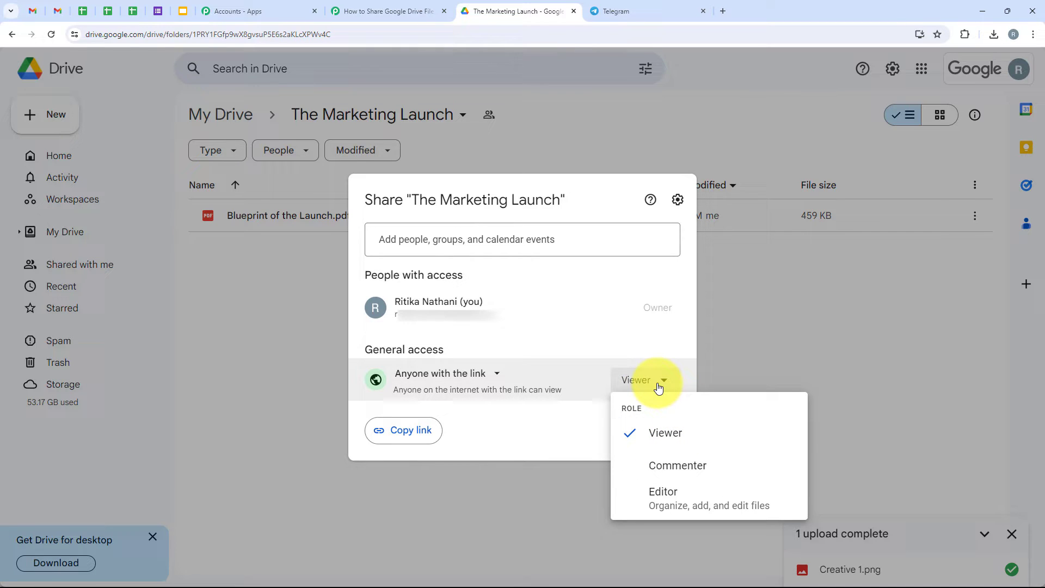
click(628, 376)
click(639, 437)
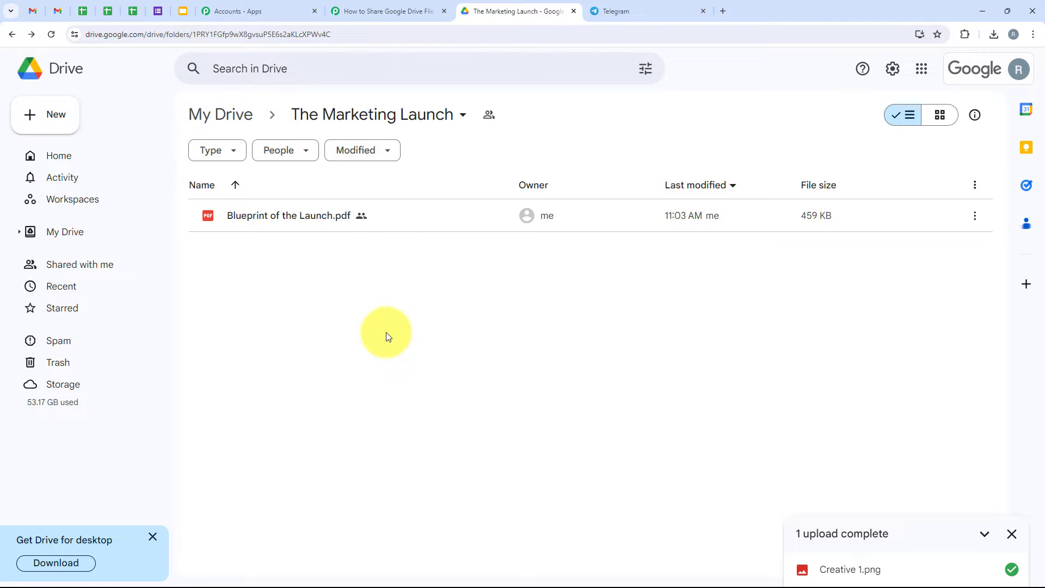
Step: Return to Pabbly Connect and add a new Google Drive connection to the trigger, allowing Pabbly Connect Drive access to the Google account
click(364, 11)
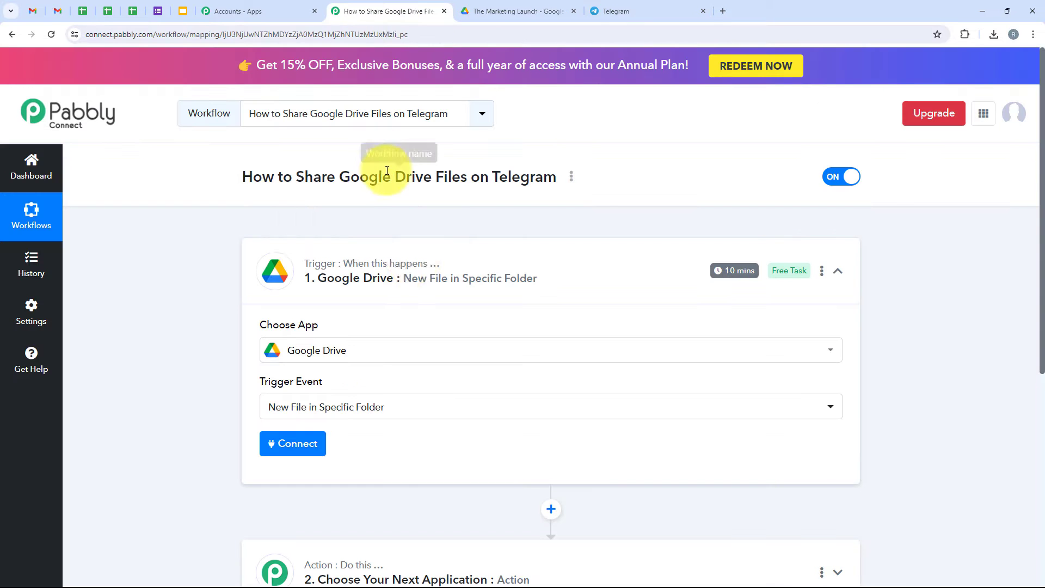
click(271, 440)
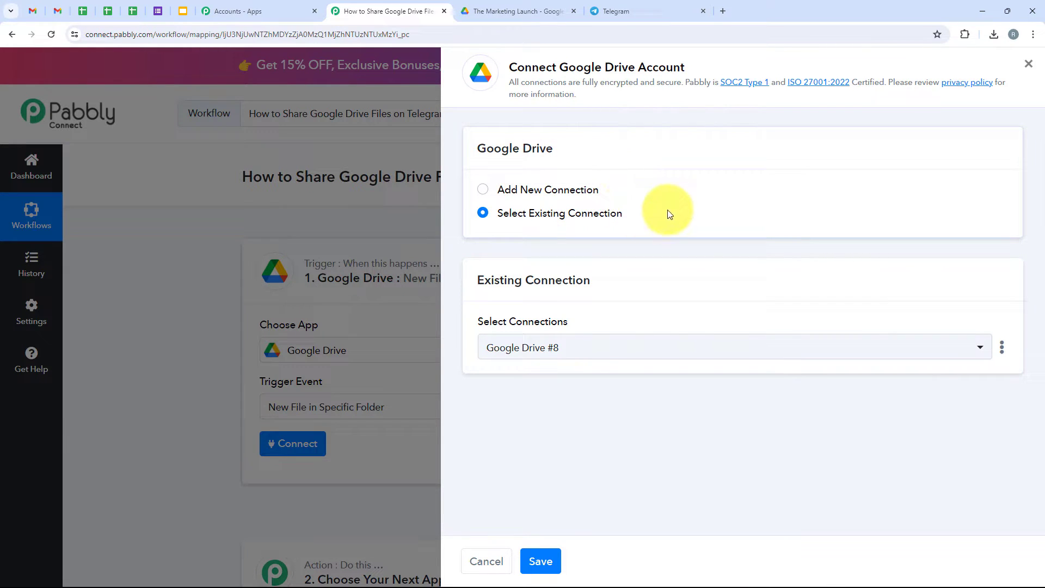
drag(650, 219, 496, 216)
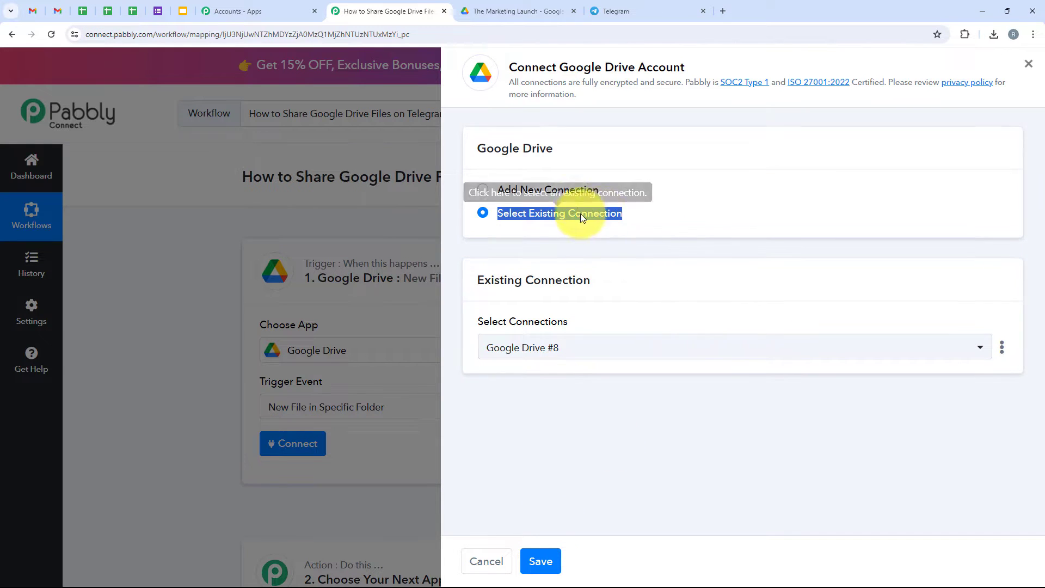
click(506, 191)
click(556, 375)
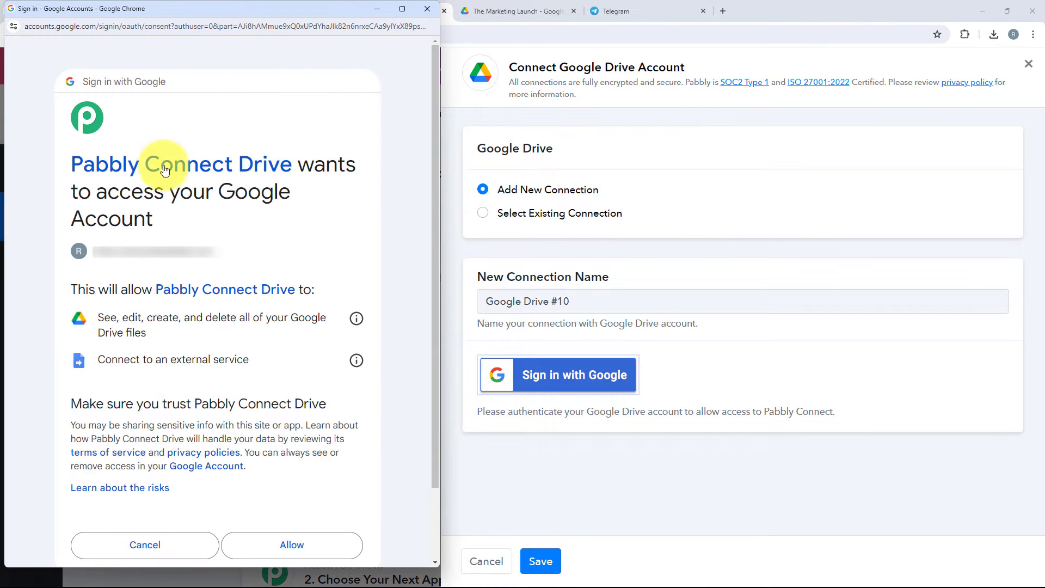
click(325, 547)
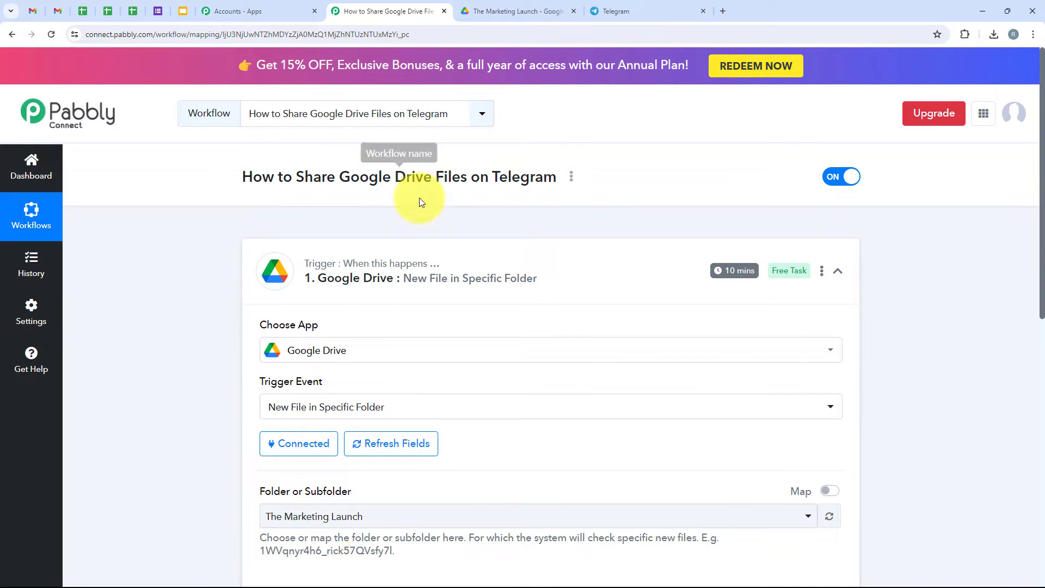
Step: Set the trigger's folder to The Marketing Launch, matching the Google Drive folder, and check the trigger's polling interval
scroll(463, 294, down, 3)
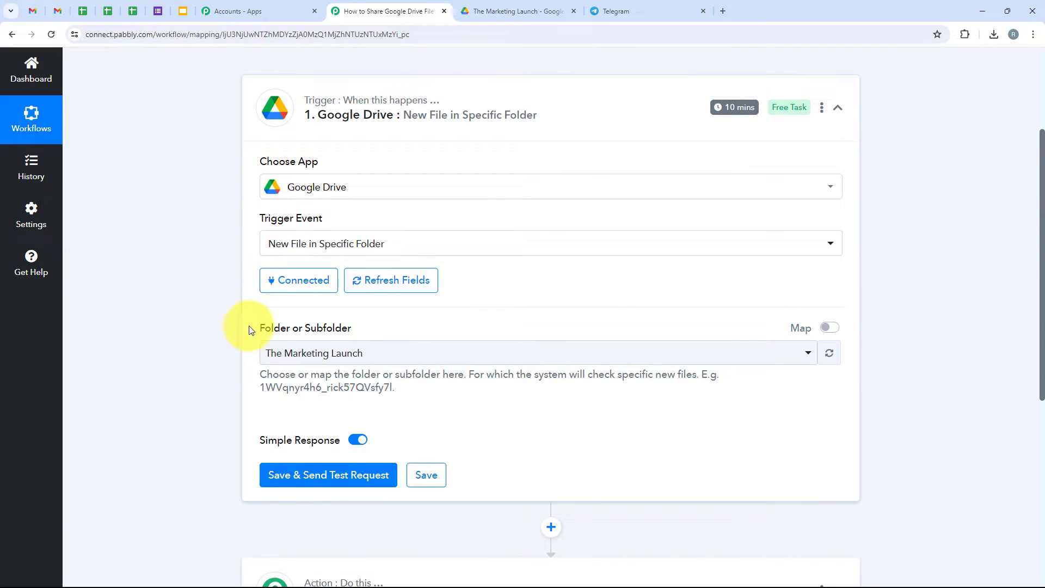
drag(252, 329, 408, 334)
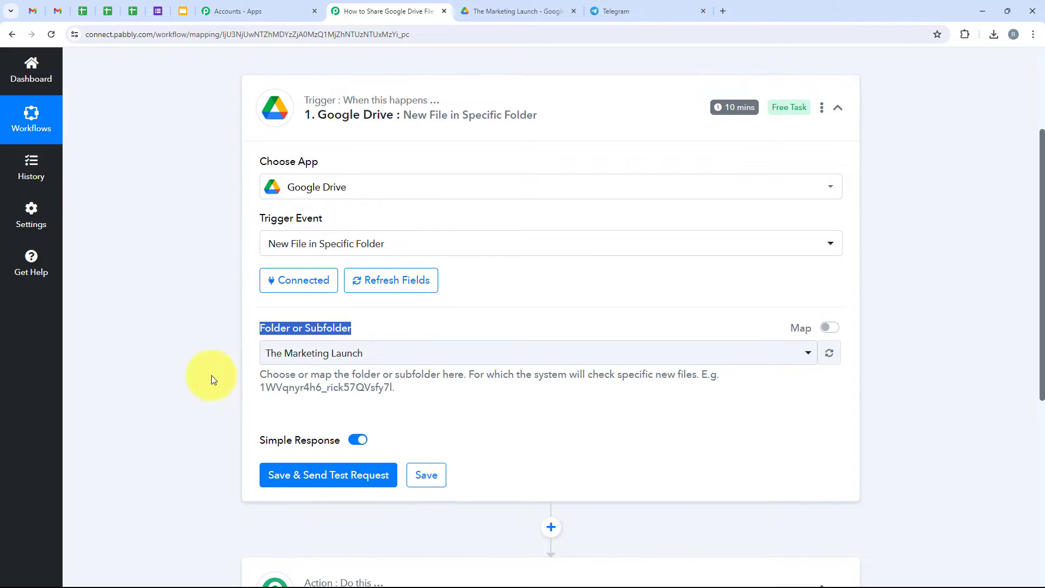
click(497, 12)
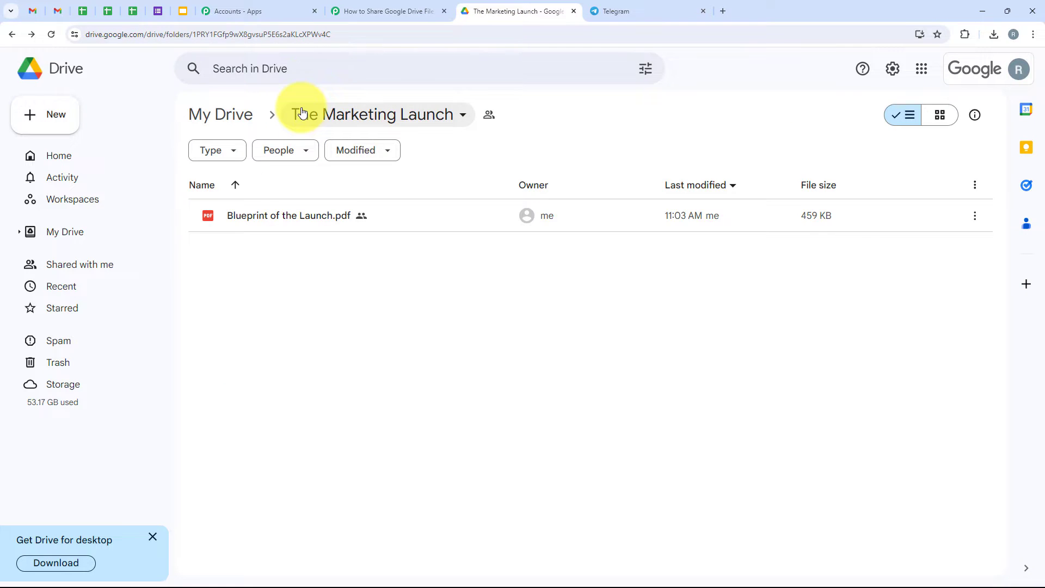
click(381, 12)
click(325, 353)
click(315, 422)
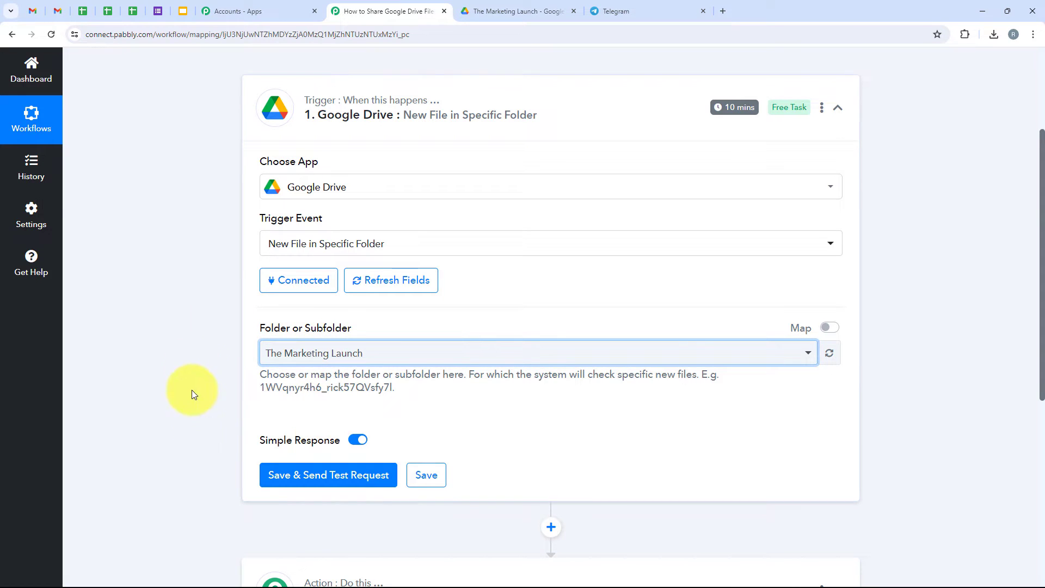
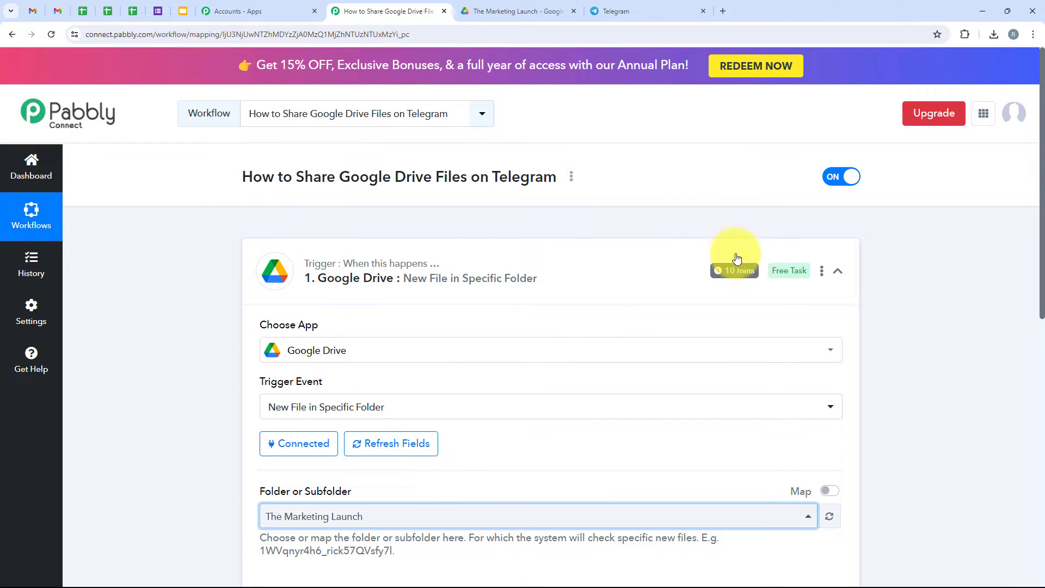
mouse_move(738, 279)
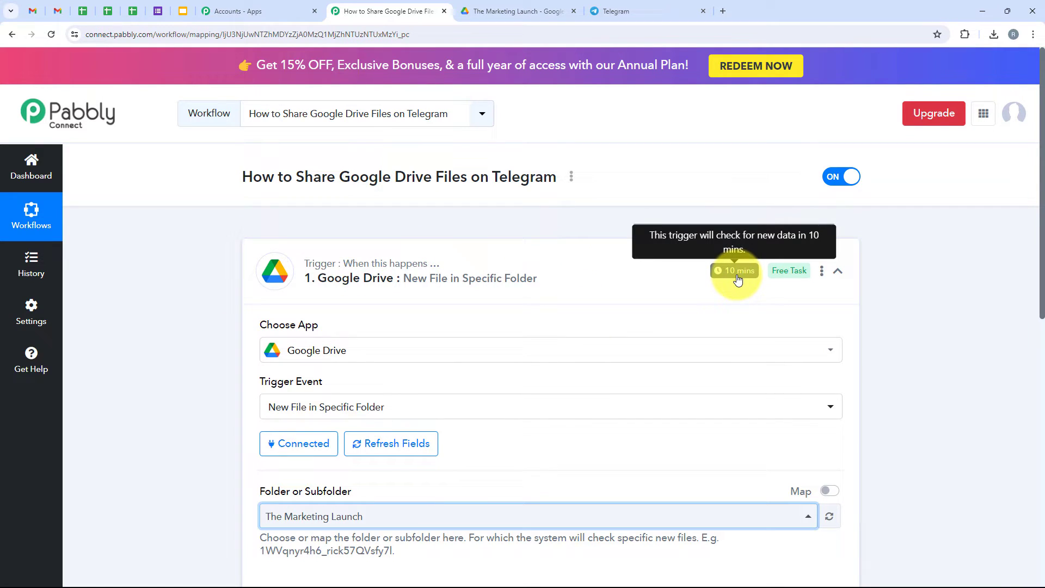
scroll(591, 272, down, 4)
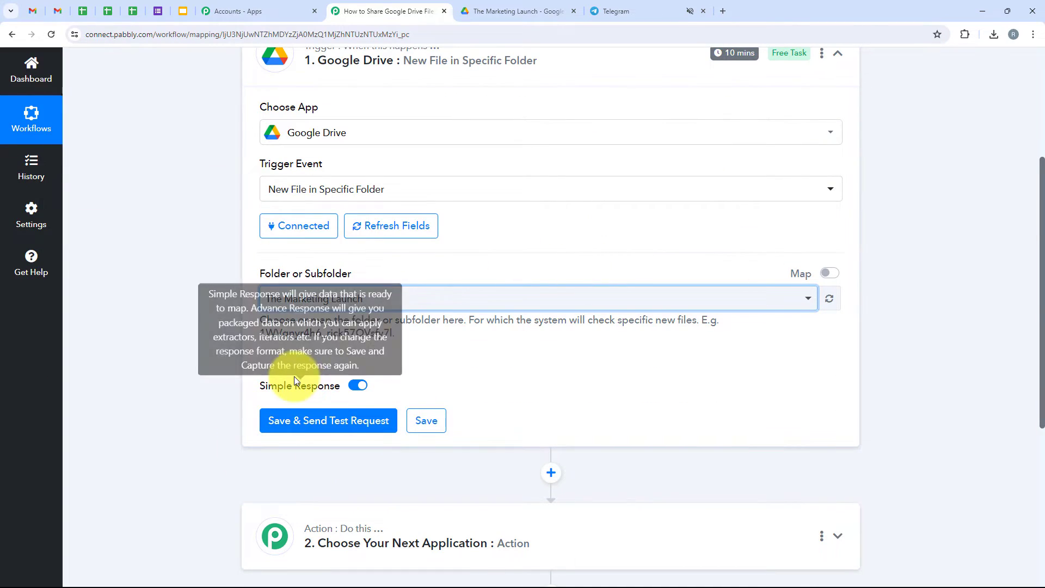
scroll(315, 343, up, 3)
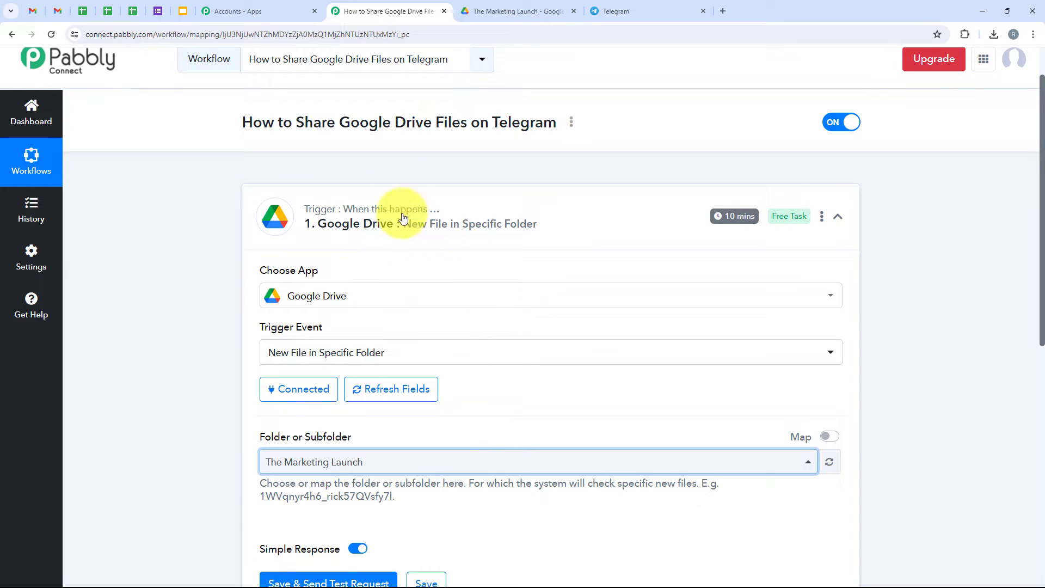
Step: Switch to Google Drive and upload Creative 1.png from Downloads to The Marketing Launch folder
click(481, 5)
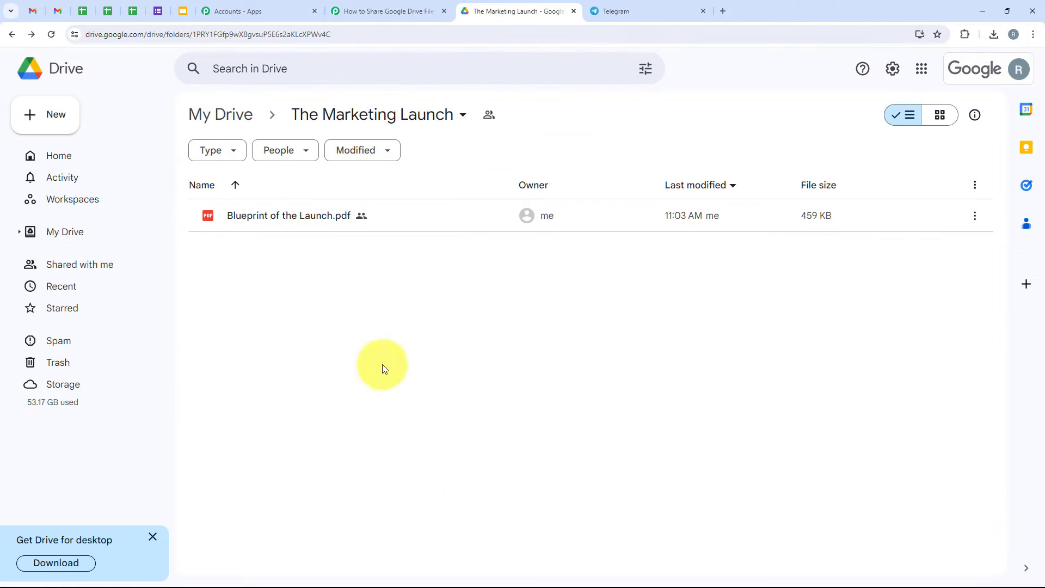
click(49, 111)
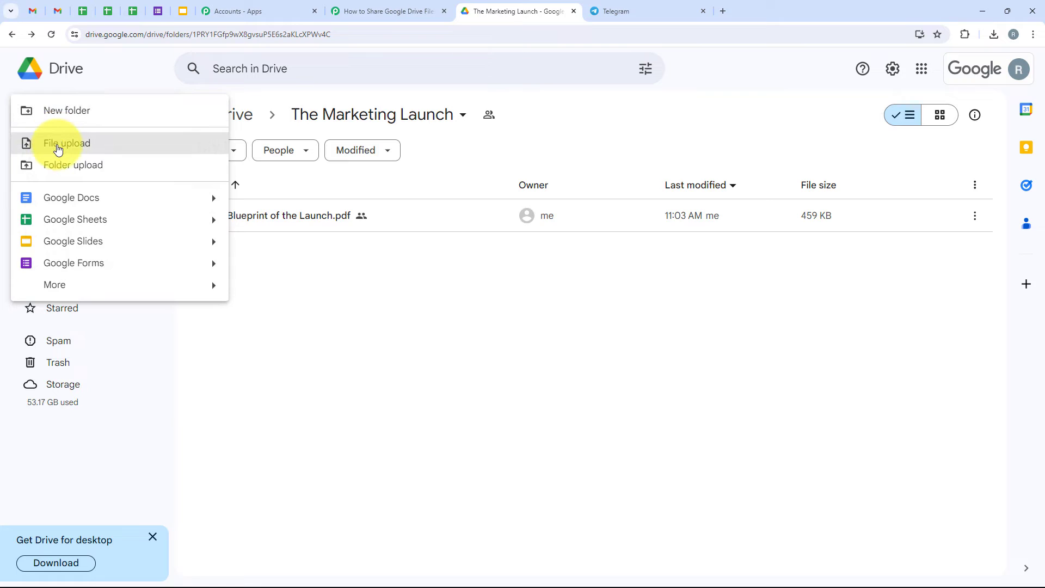
click(58, 145)
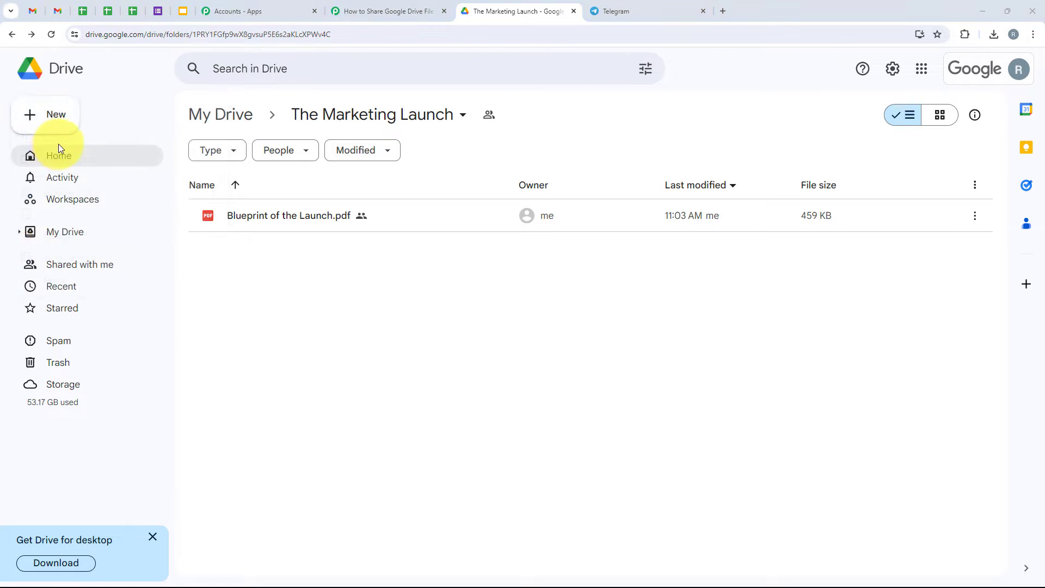
drag(130, 103, 381, 429)
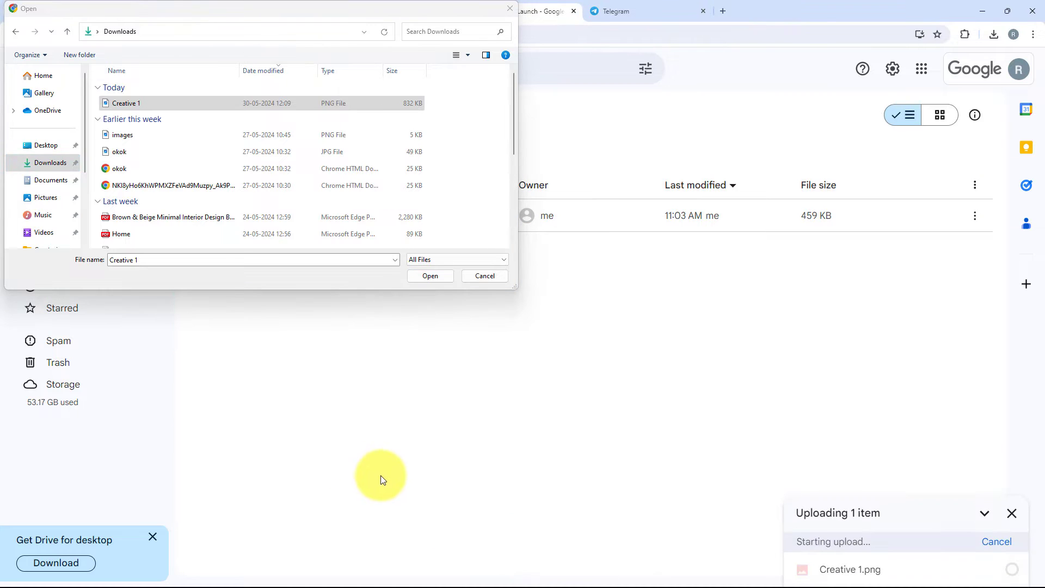
click(509, 9)
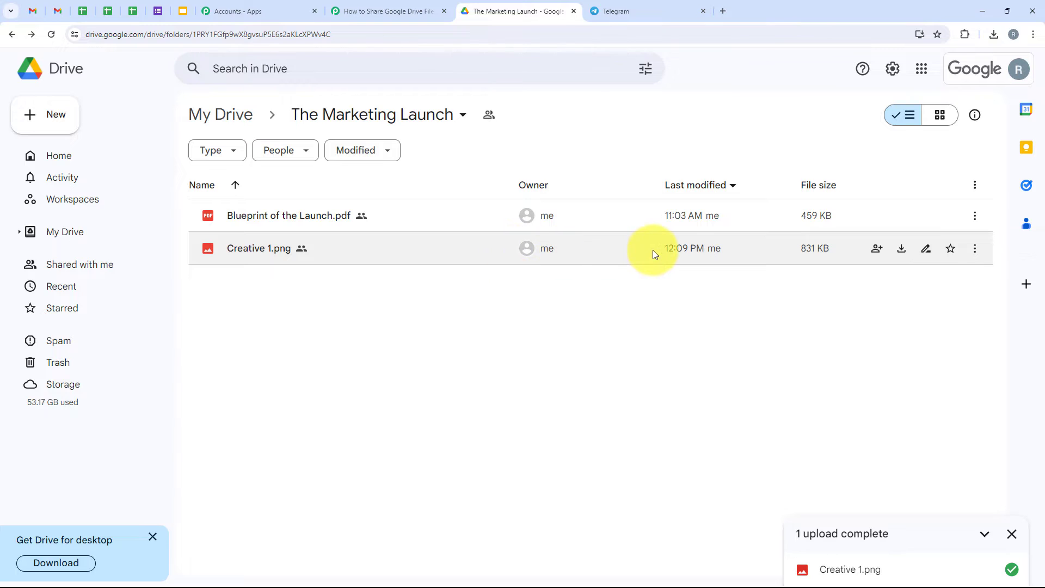
Step: Return to Pabbly Connect, then save the Google Drive trigger and send a test request to capture the uploaded file
click(388, 11)
scroll(349, 309, down, 1)
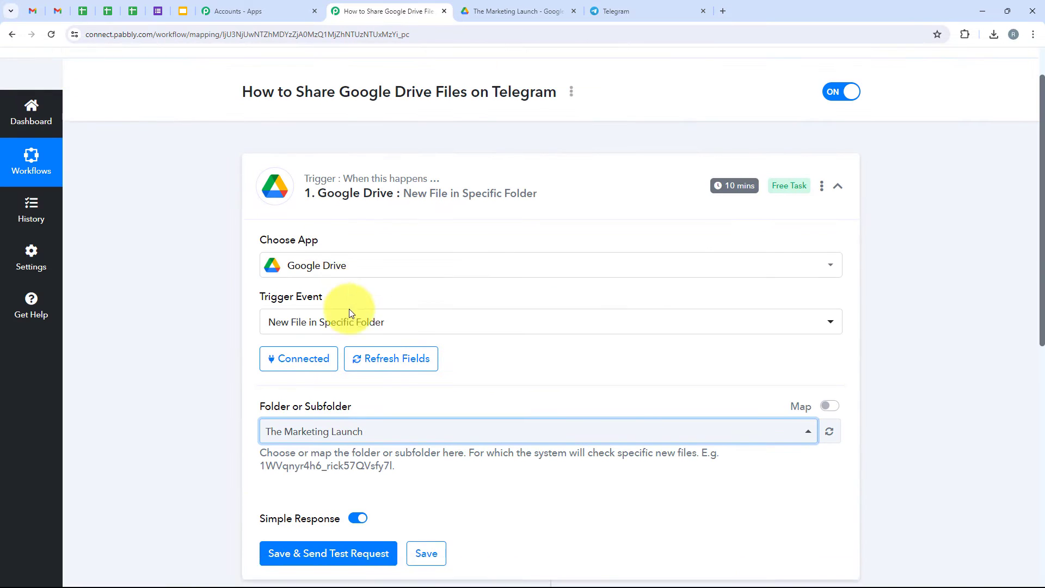
scroll(349, 308, down, 2)
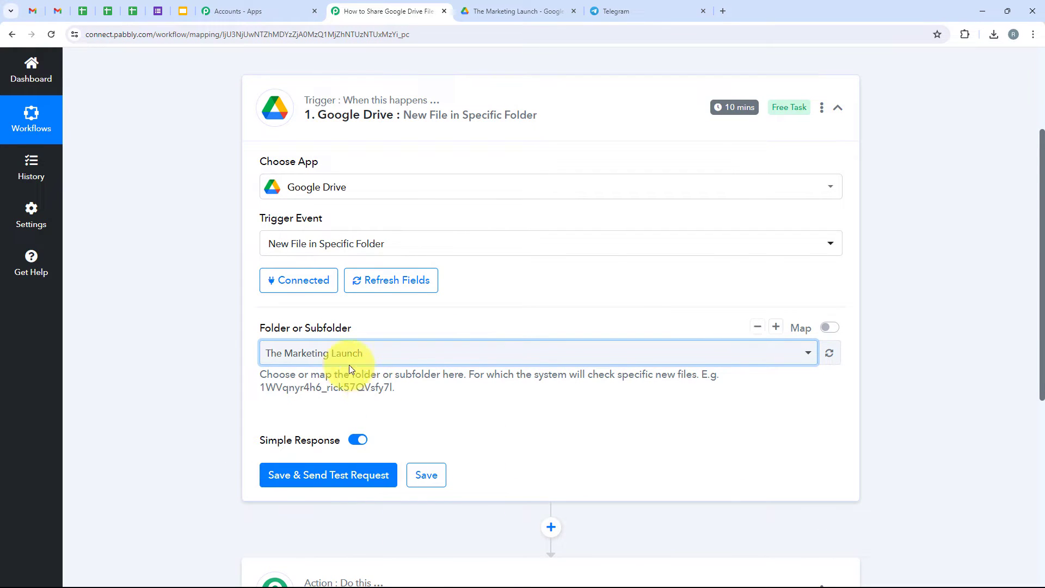
click(491, 9)
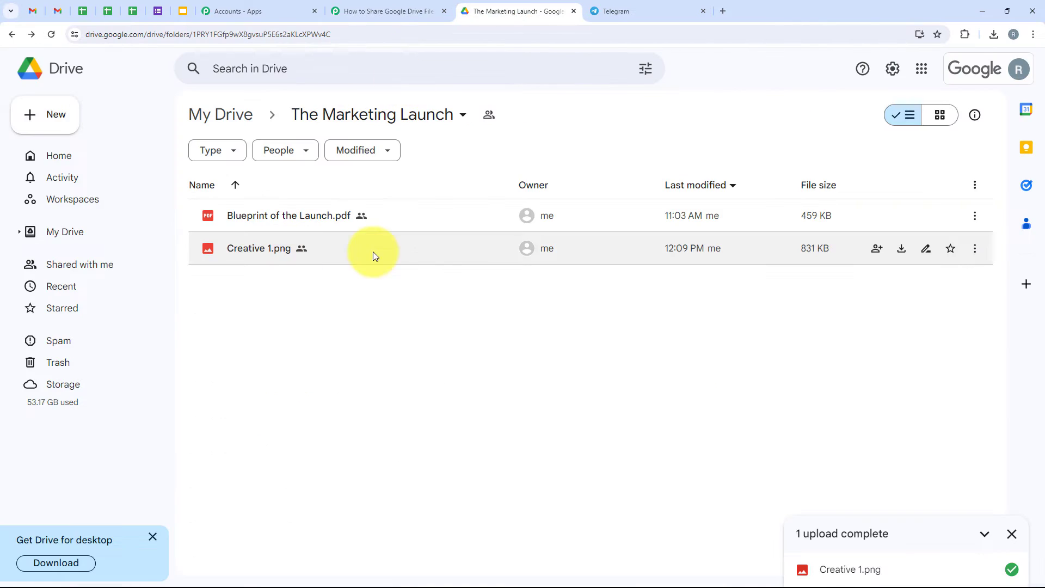
click(330, 5)
click(319, 475)
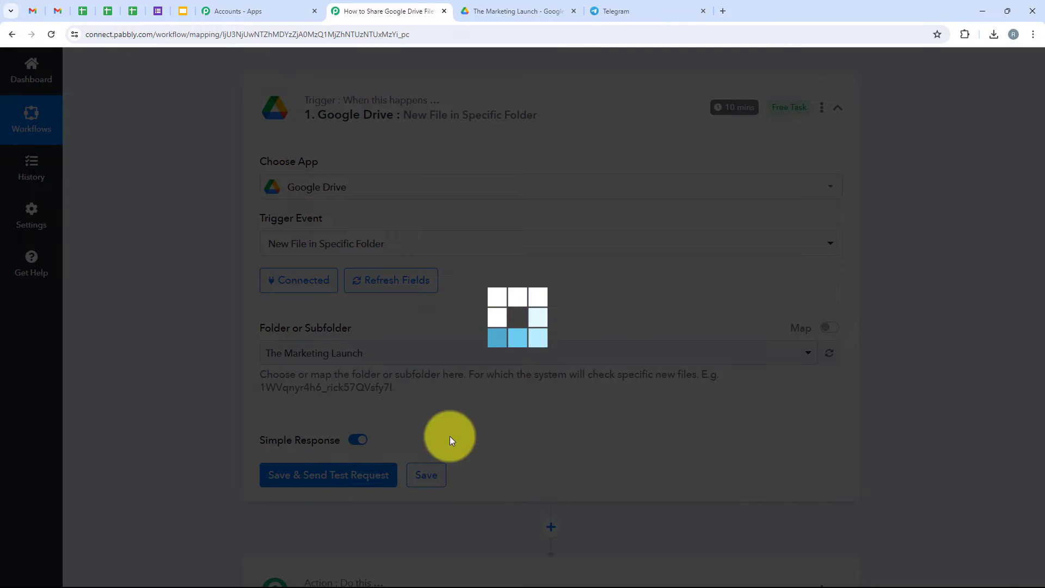
Step: Examine the received trigger response and locate the uploaded file's Title value
scroll(610, 328, down, 5)
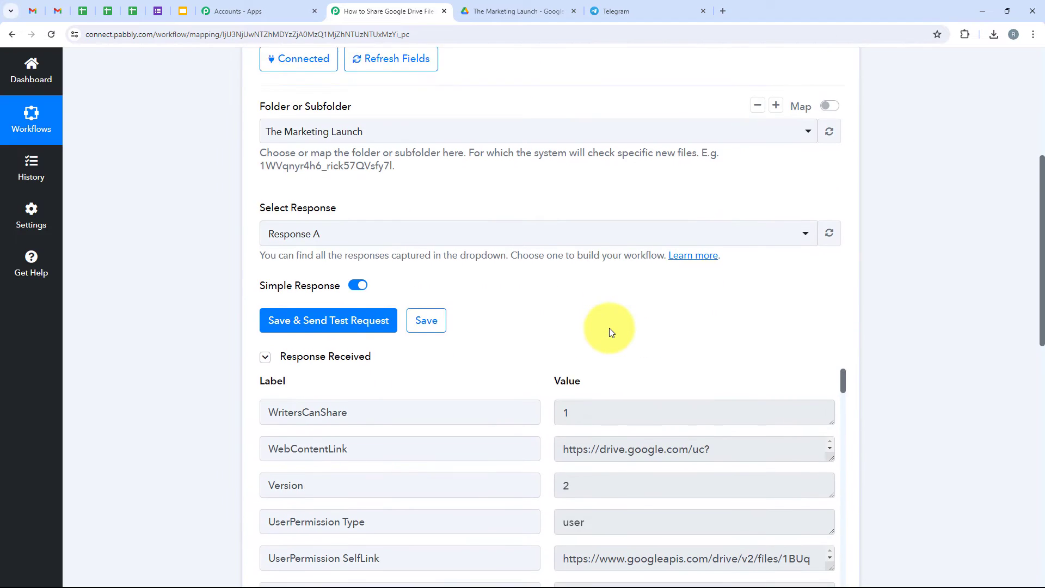
scroll(609, 328, down, 3)
scroll(619, 297, up, 3)
scroll(671, 215, down, 2)
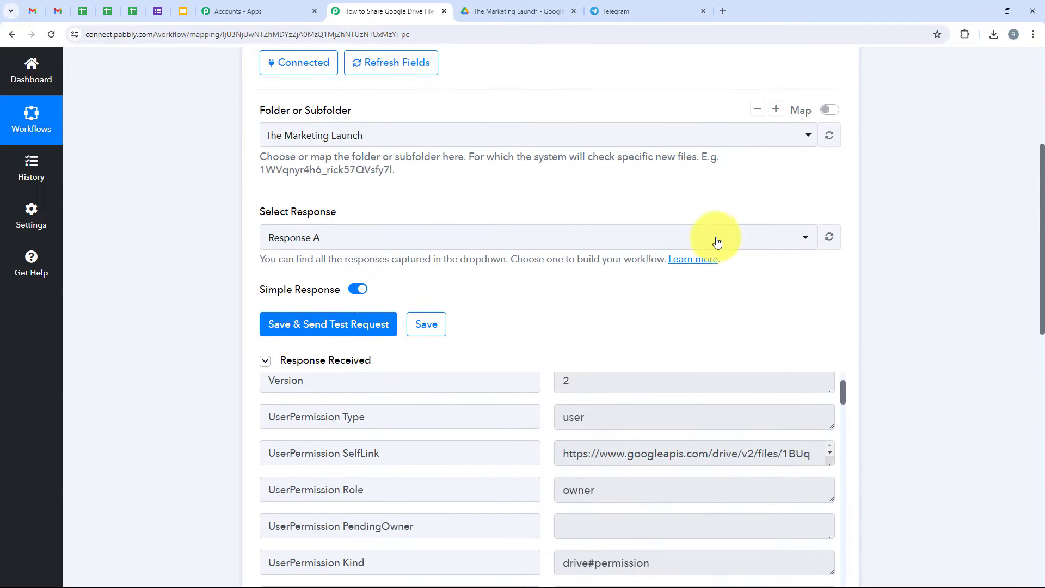
scroll(717, 242, down, 3)
scroll(619, 315, up, 2)
scroll(621, 321, down, 2)
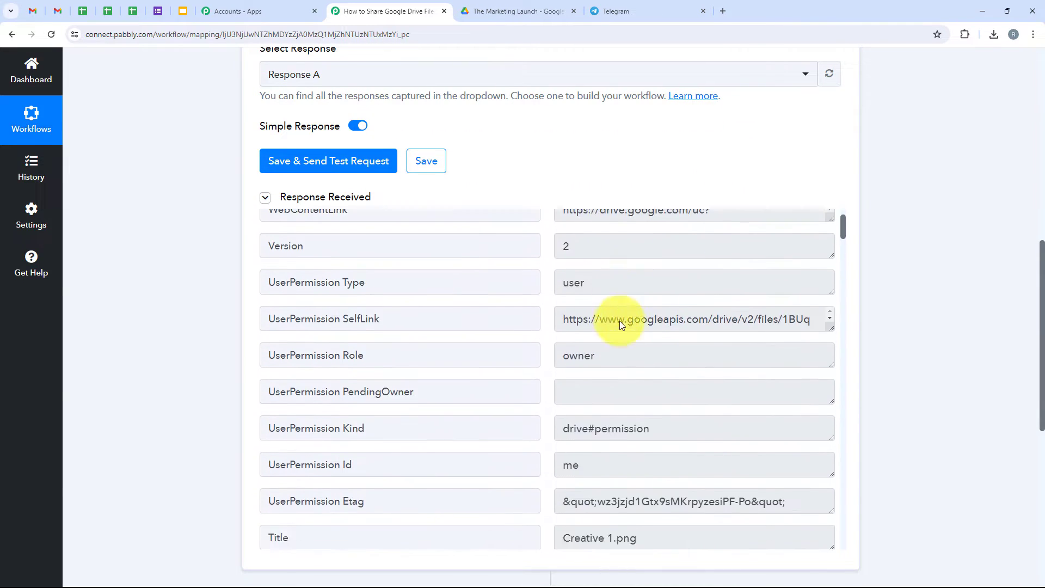
scroll(619, 321, down, 1)
click(660, 501)
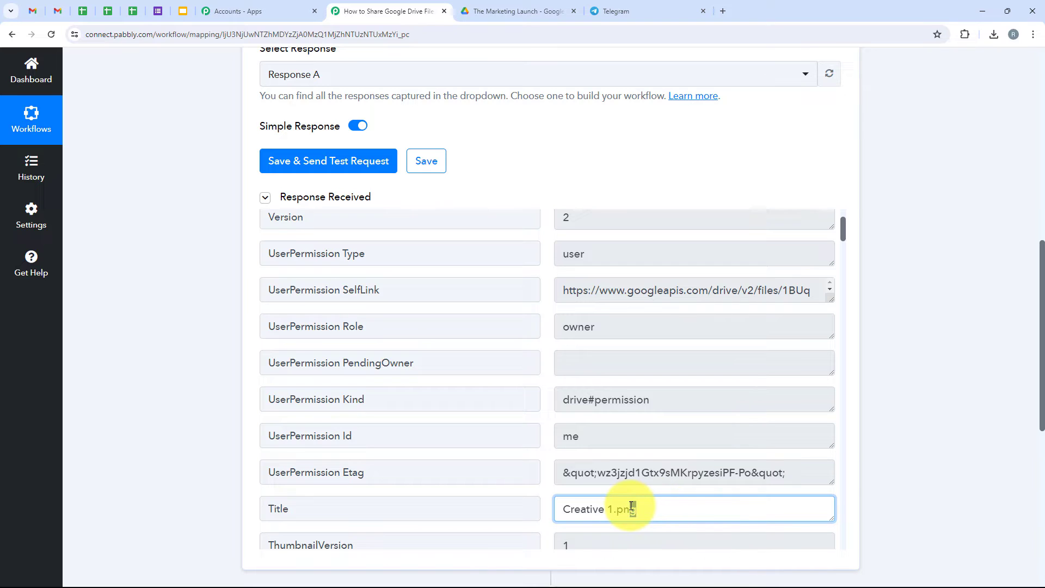
drag(632, 506, 528, 509)
scroll(565, 425, up, 1)
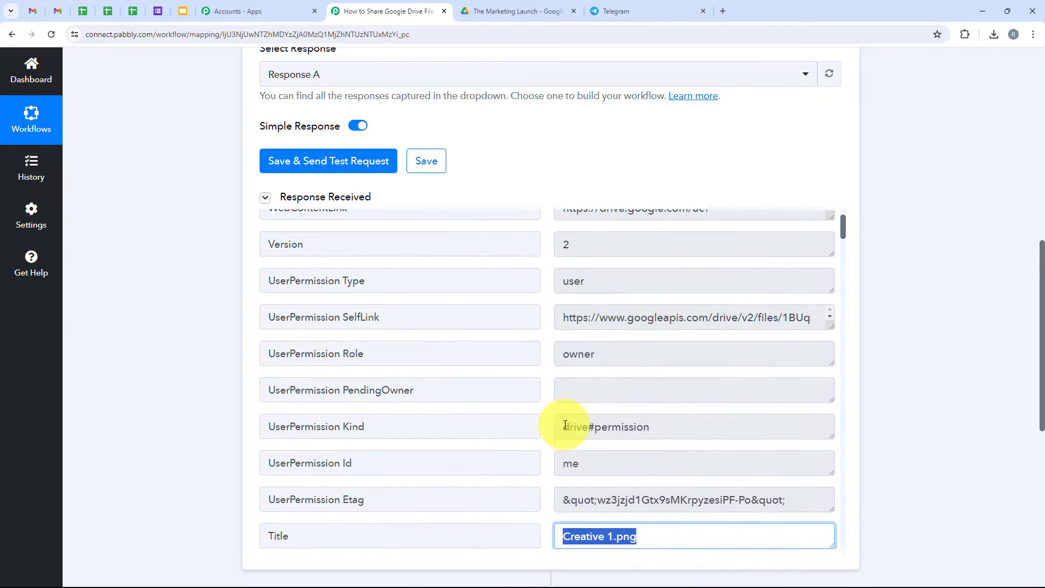
Step: Enlarge the WebContentLink value in the received response and examine the file's full download link
scroll(565, 425, up, 3)
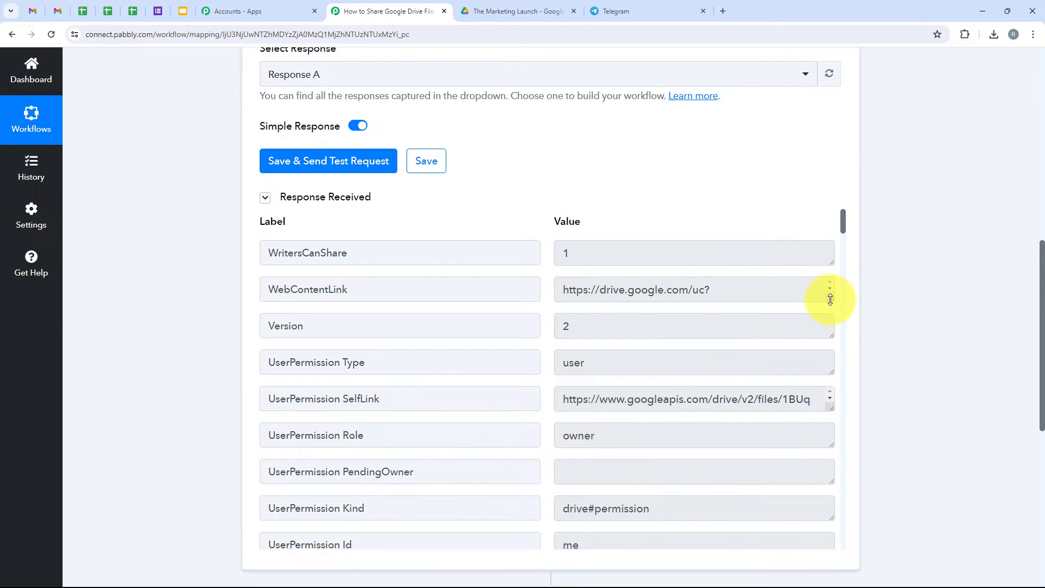
drag(831, 300, 826, 343)
drag(658, 321, 564, 284)
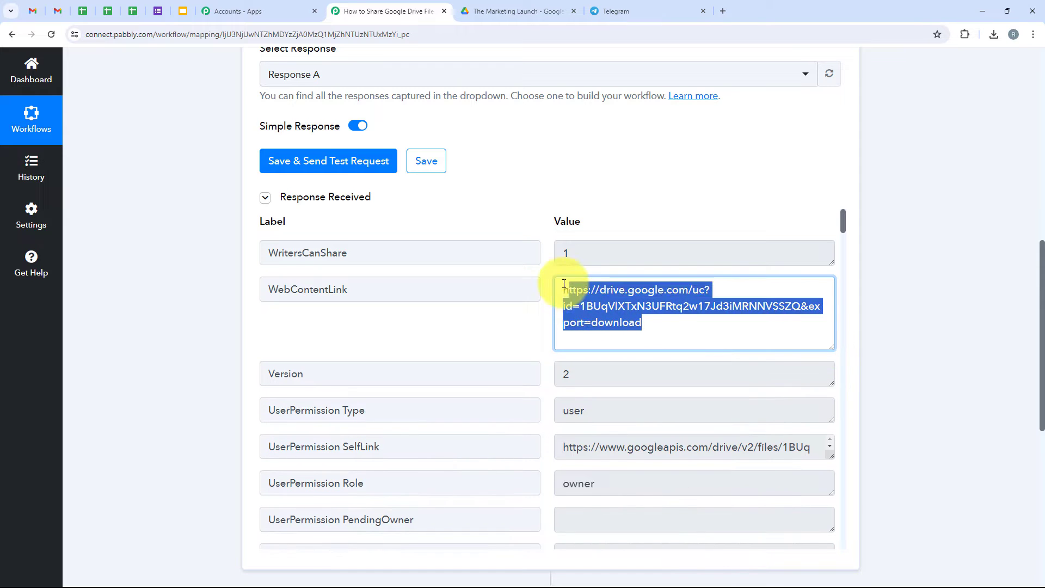
click(566, 286)
Step: Review the available check intervals in the Google Drive trigger's Set Trigger Time options, then close them without choosing another
scroll(449, 342, up, 1)
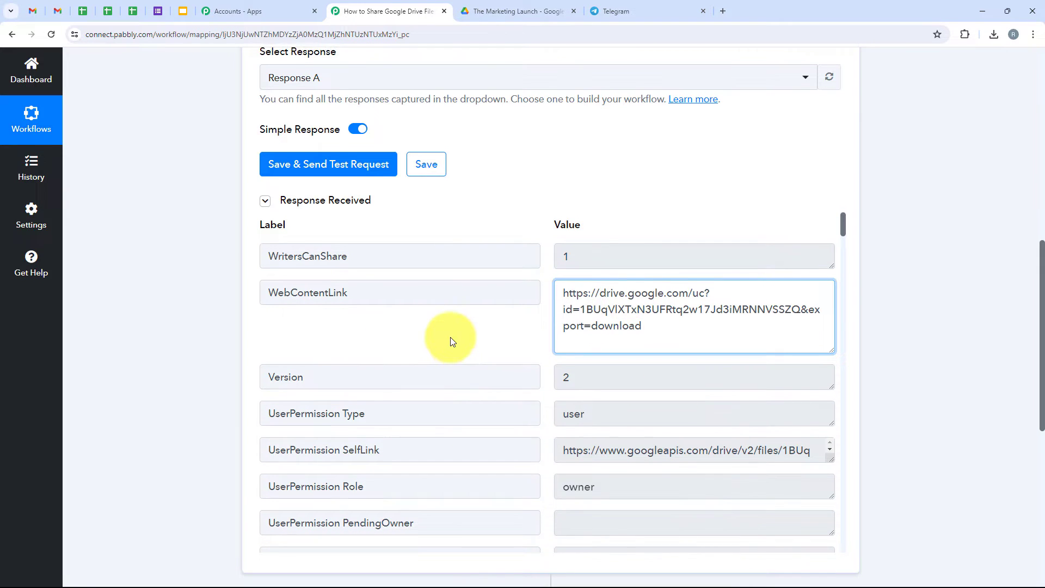
scroll(450, 342, up, 11)
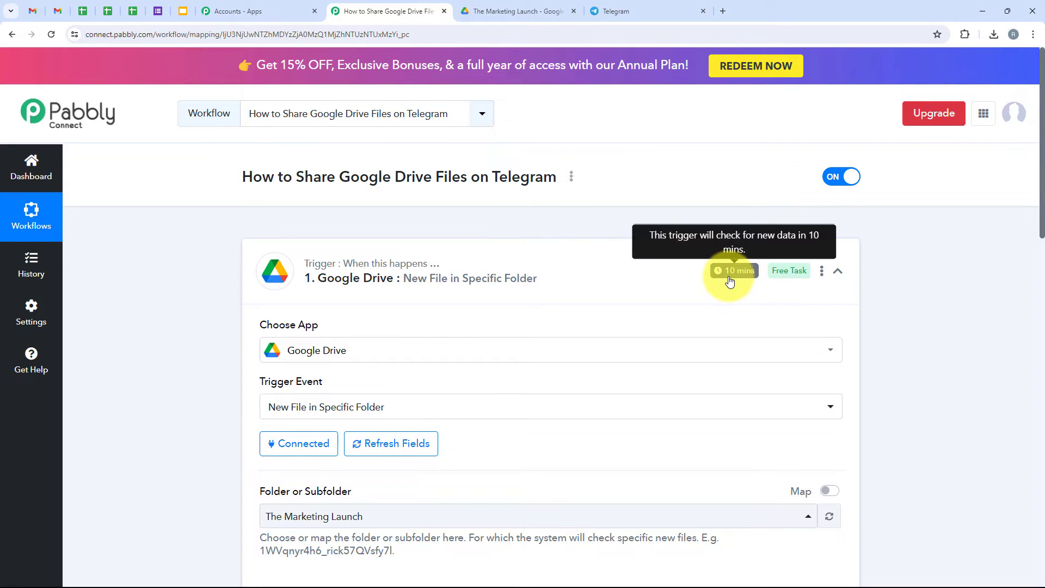
click(822, 271)
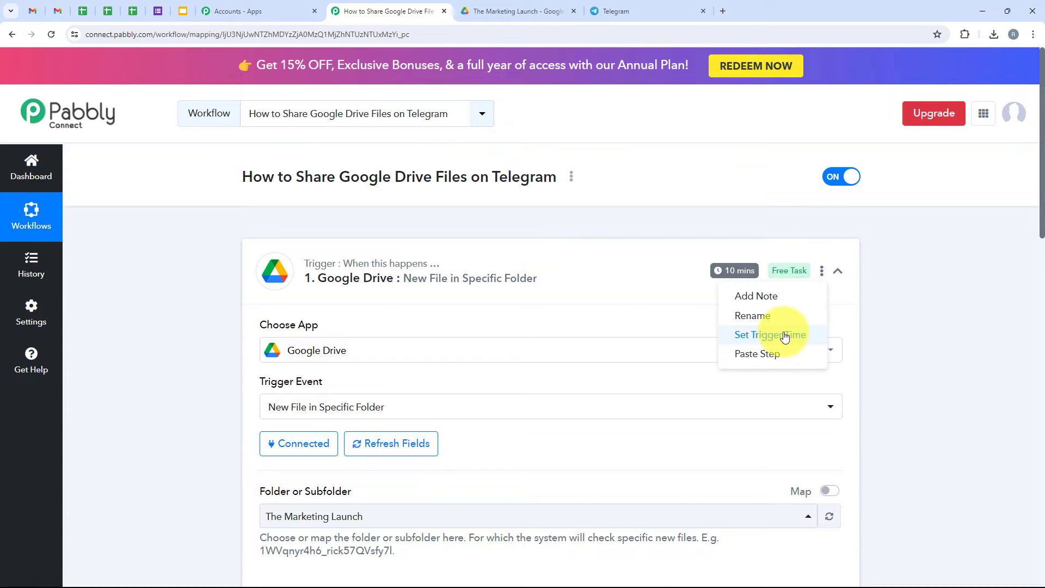
click(785, 336)
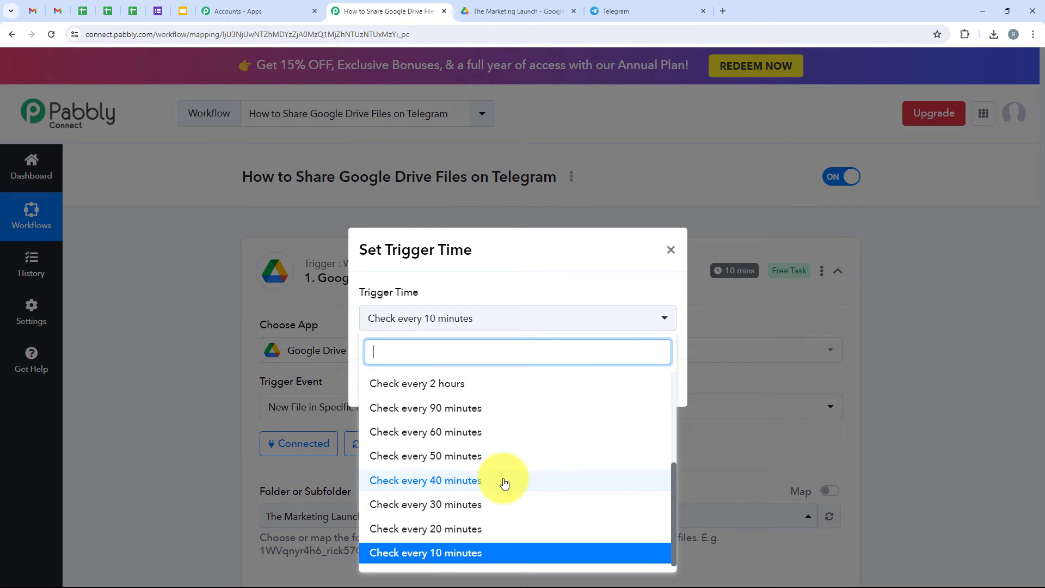
scroll(504, 483, up, 3)
scroll(502, 485, down, 3)
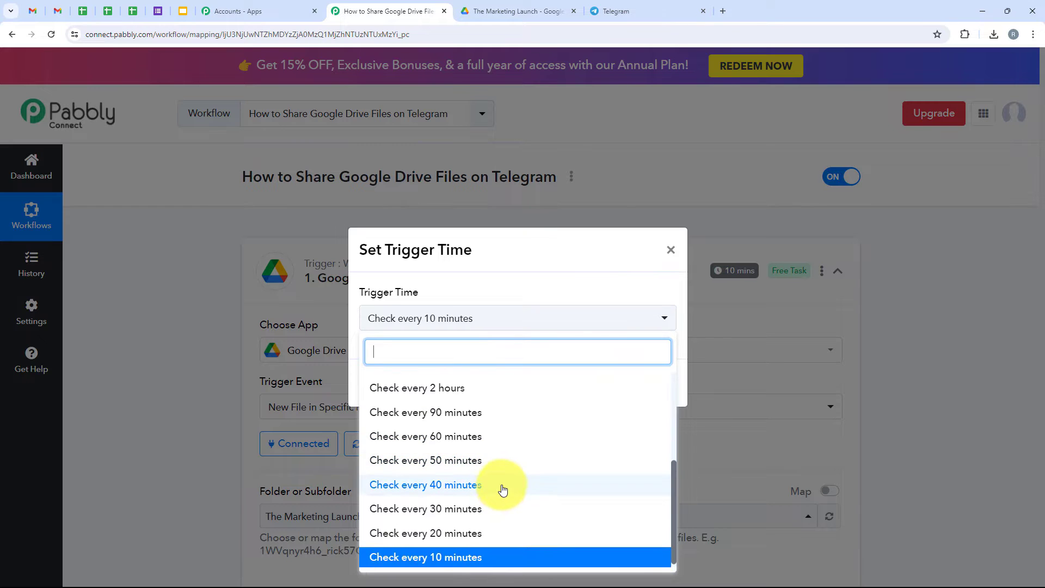
scroll(490, 490, down, 1)
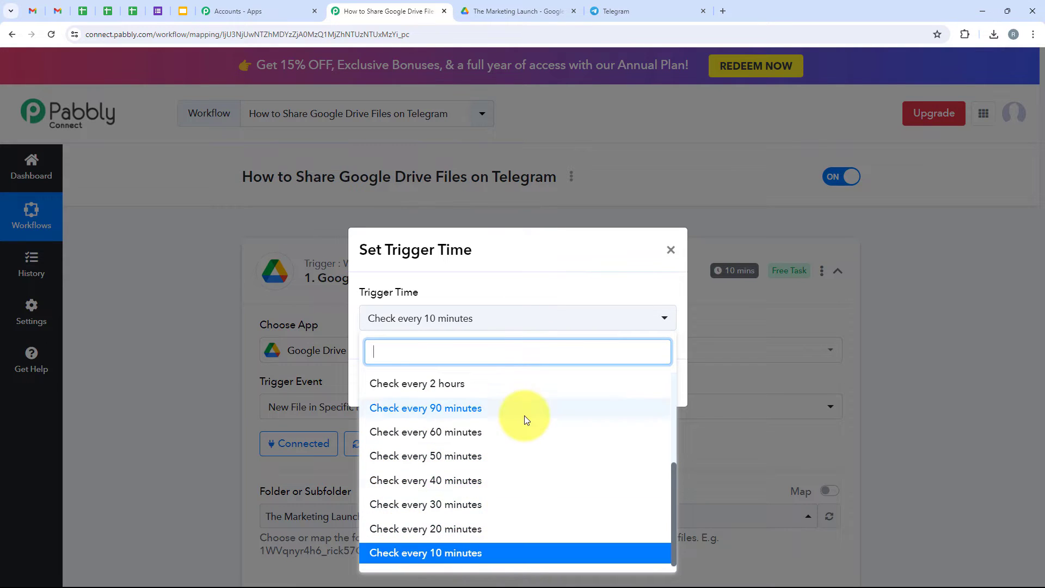
scroll(524, 419, up, 5)
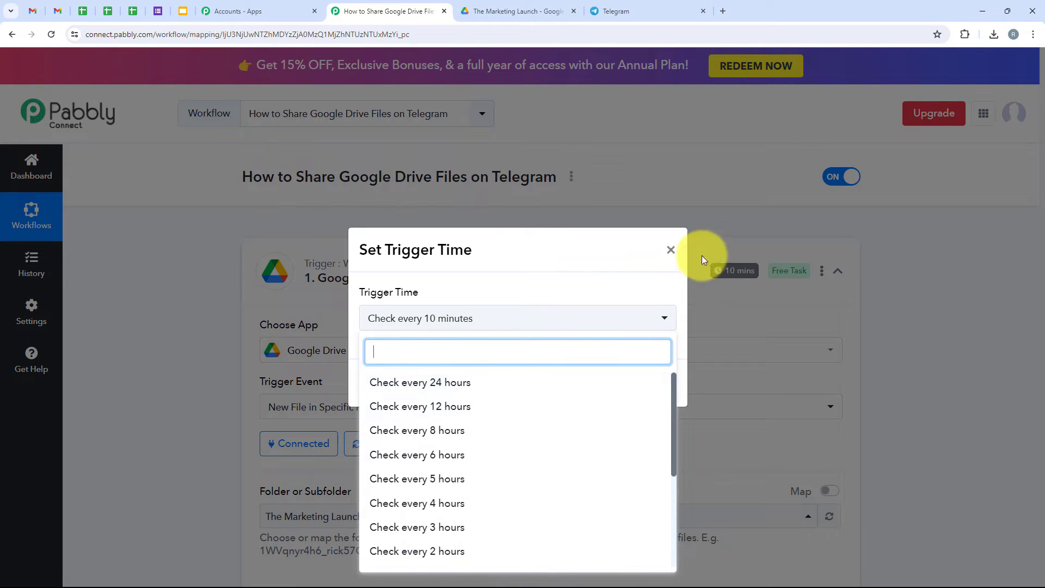
click(673, 256)
Step: Look through the captured response again, from WebContentLink down to the Title and ThumbnailLink fields
scroll(446, 354, down, 2)
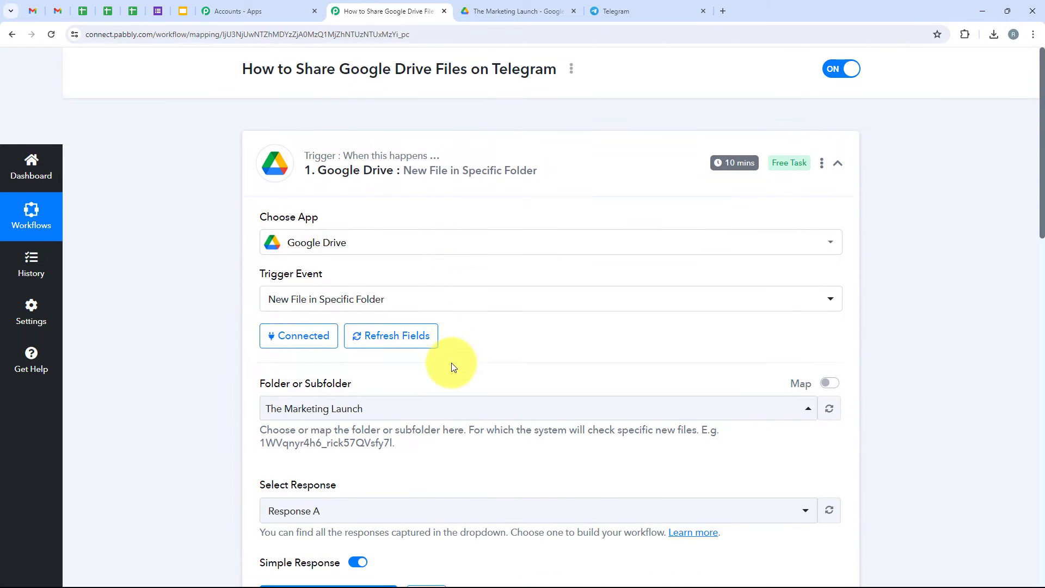
scroll(612, 376, down, 8)
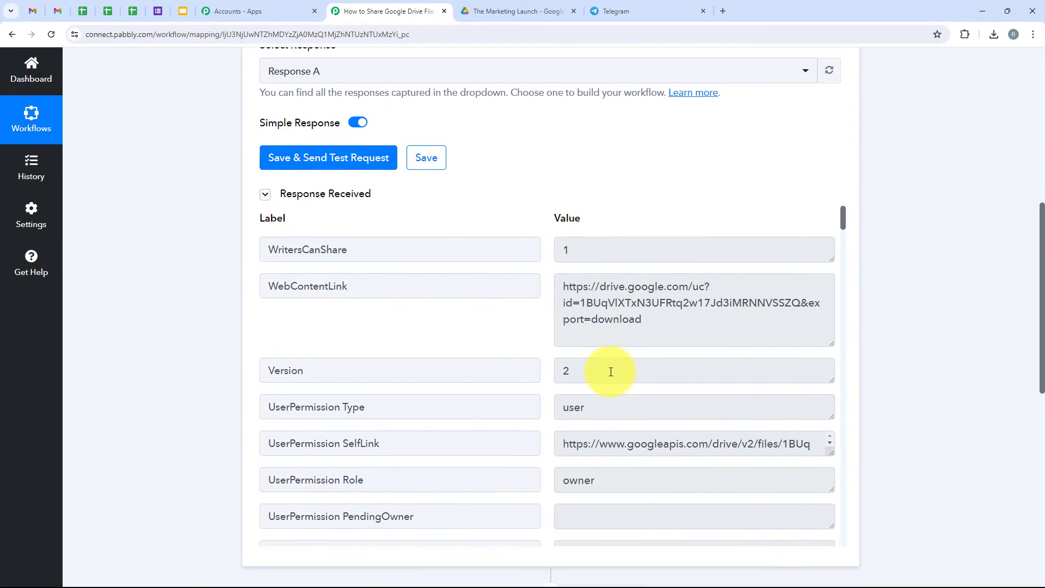
scroll(611, 372, down, 2)
scroll(564, 327, down, 1)
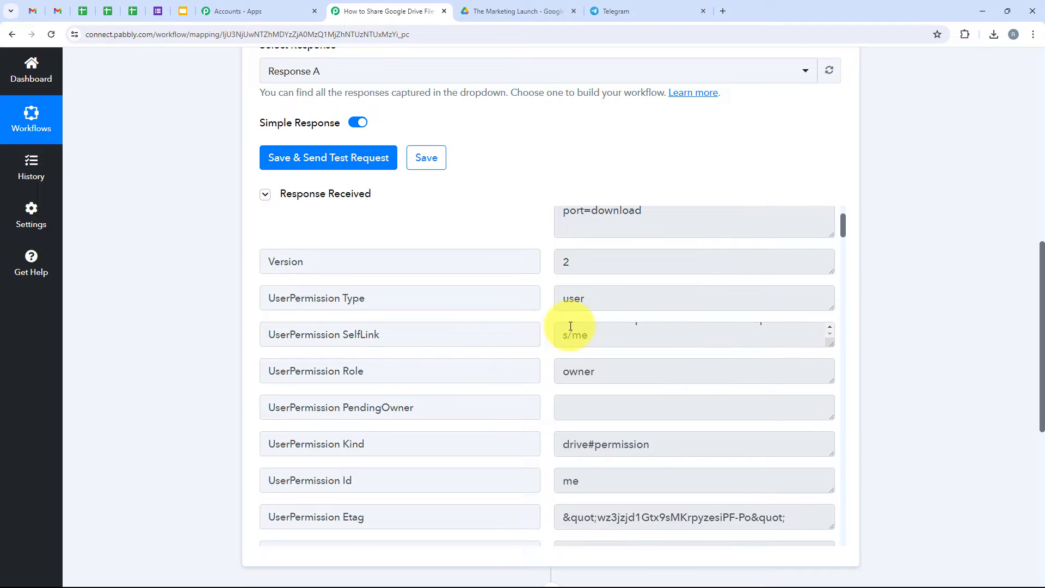
scroll(493, 368, down, 2)
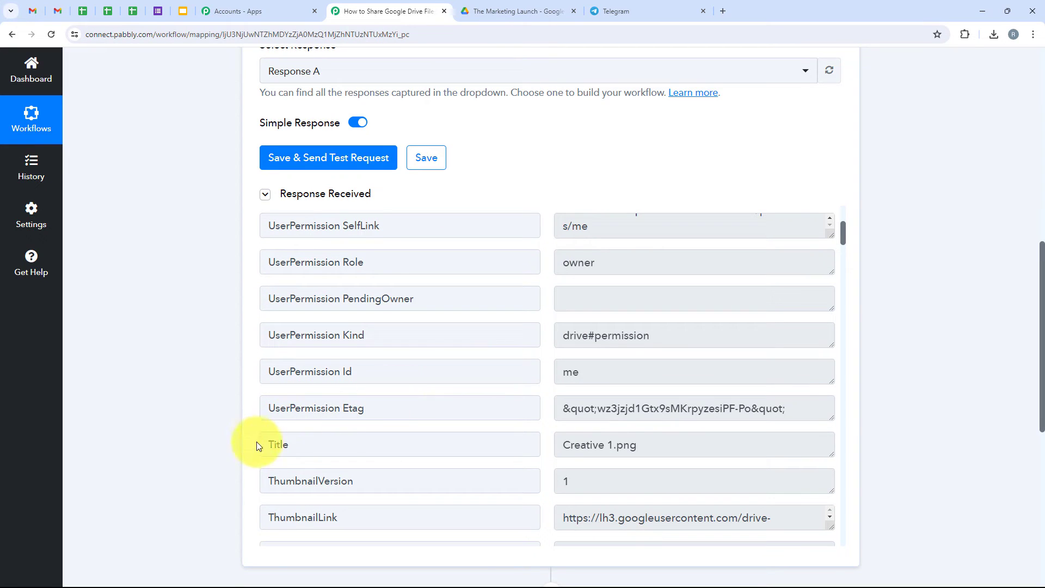
Step: Examine the Title value in the received trigger response, including its file extension
double_click(319, 443)
click(623, 447)
triple_click(616, 445)
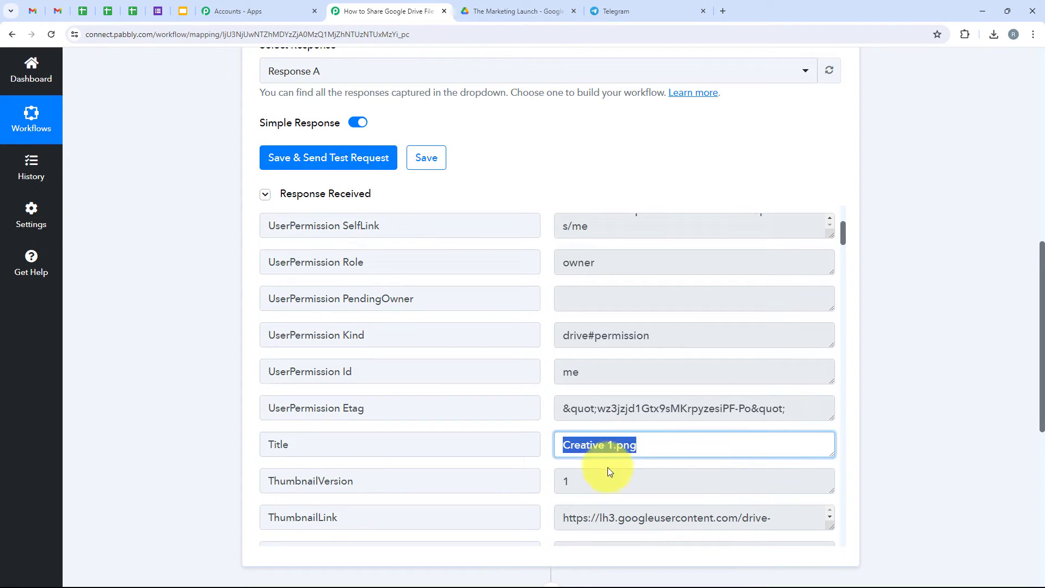
click(614, 447)
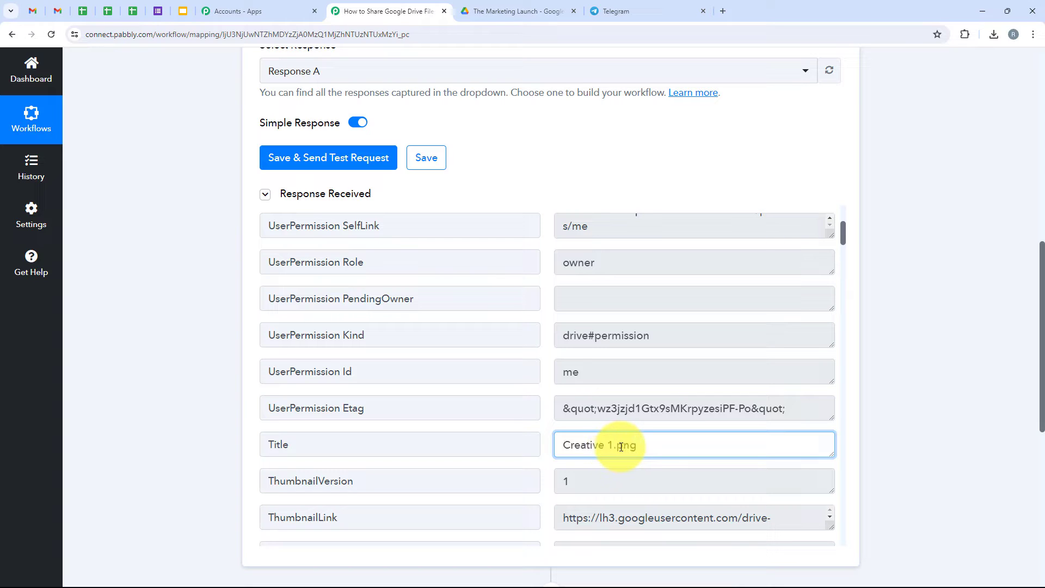
mouse_move(621, 447)
mouse_down()
mouse_move(639, 451)
mouse_move(602, 439)
mouse_move(619, 451)
mouse_up()
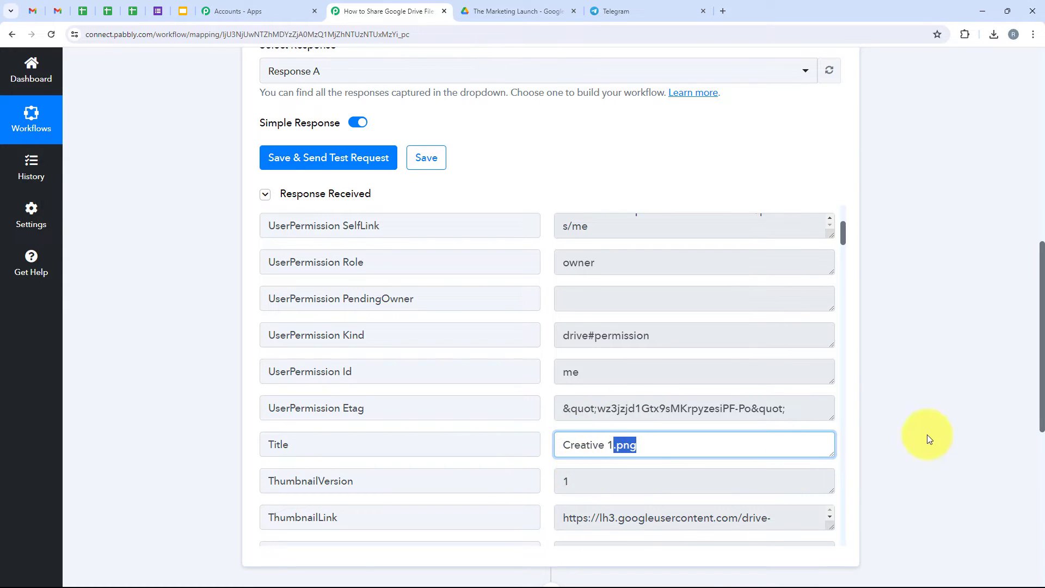
Step: Choose Text Formatter (Pabbly) as the application for the workflow's second step
scroll(997, 405, down, 3)
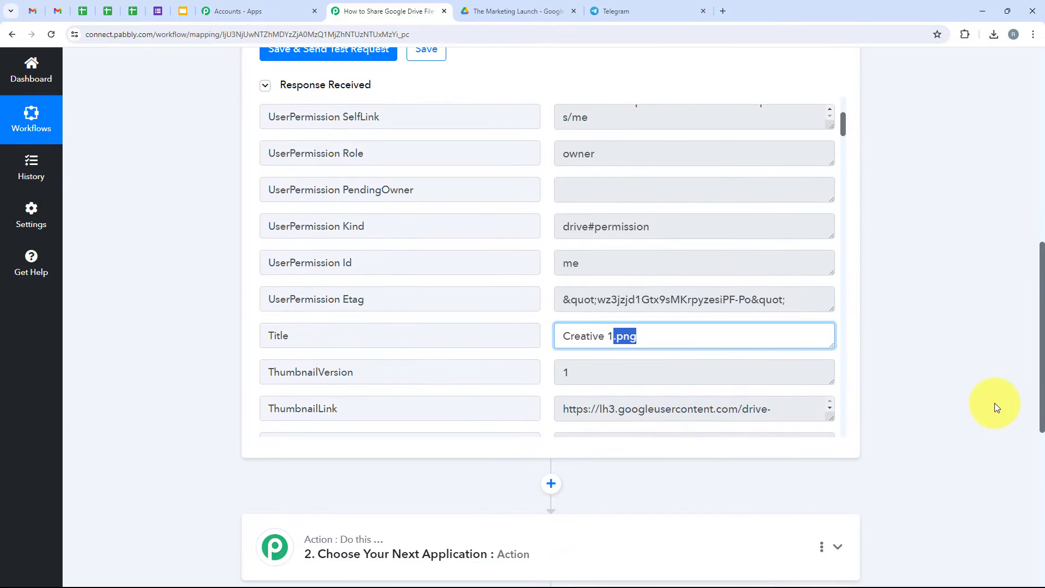
scroll(995, 407, down, 1)
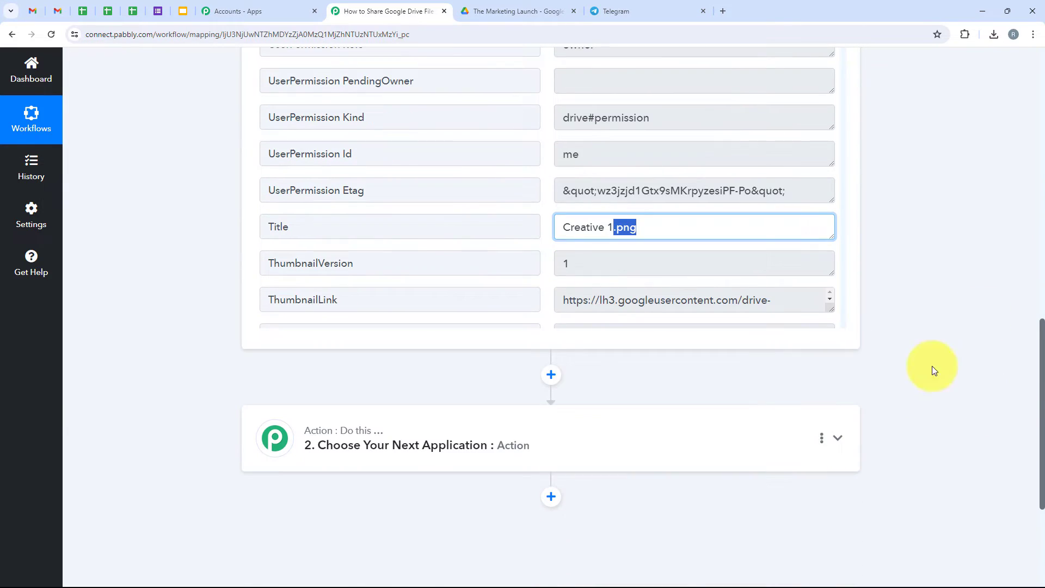
click(475, 437)
scroll(435, 427, down, 2)
scroll(348, 414, up, 4)
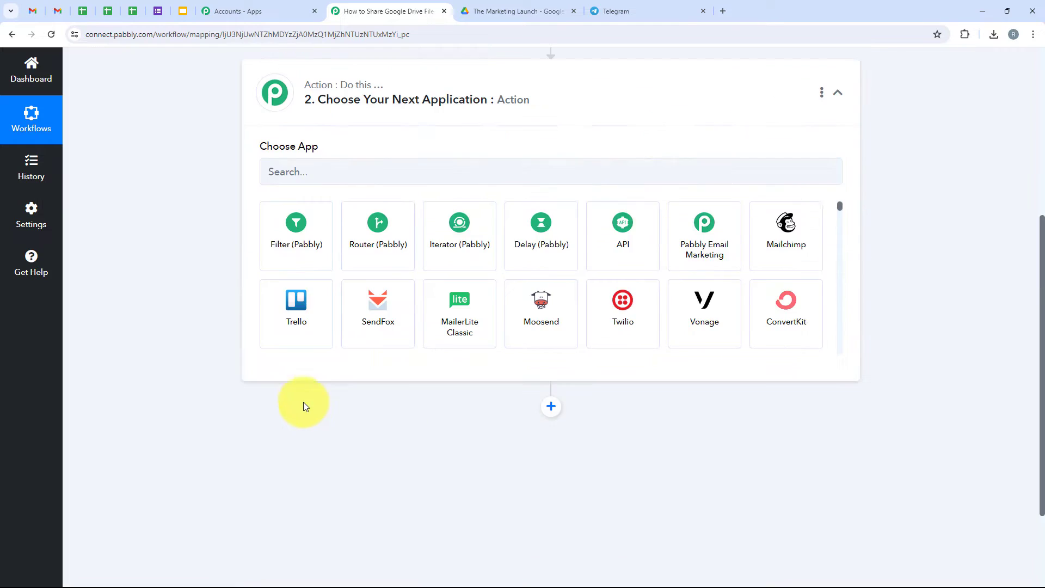
click(323, 277)
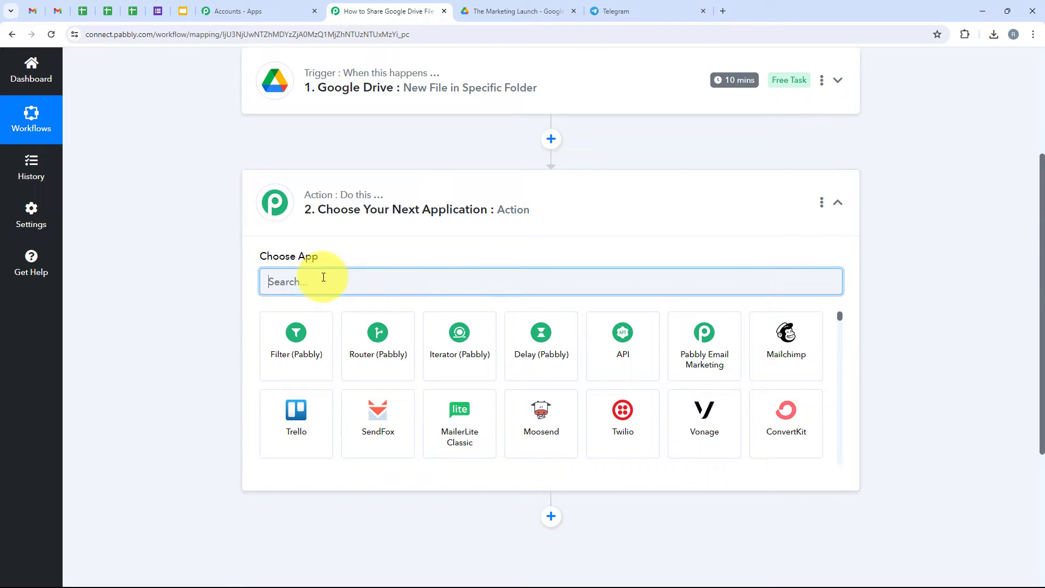
text(Te)
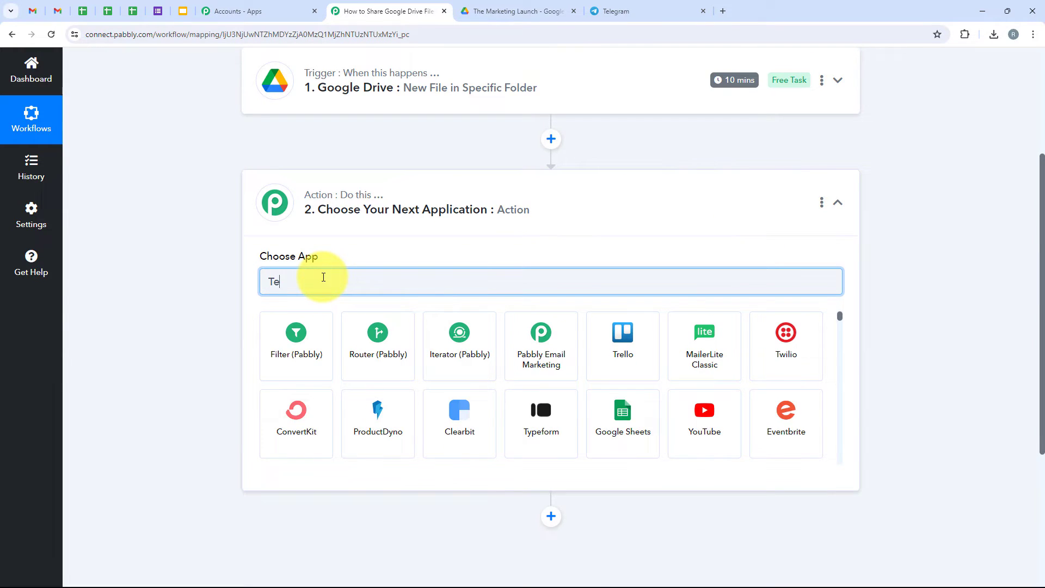
text(xt )
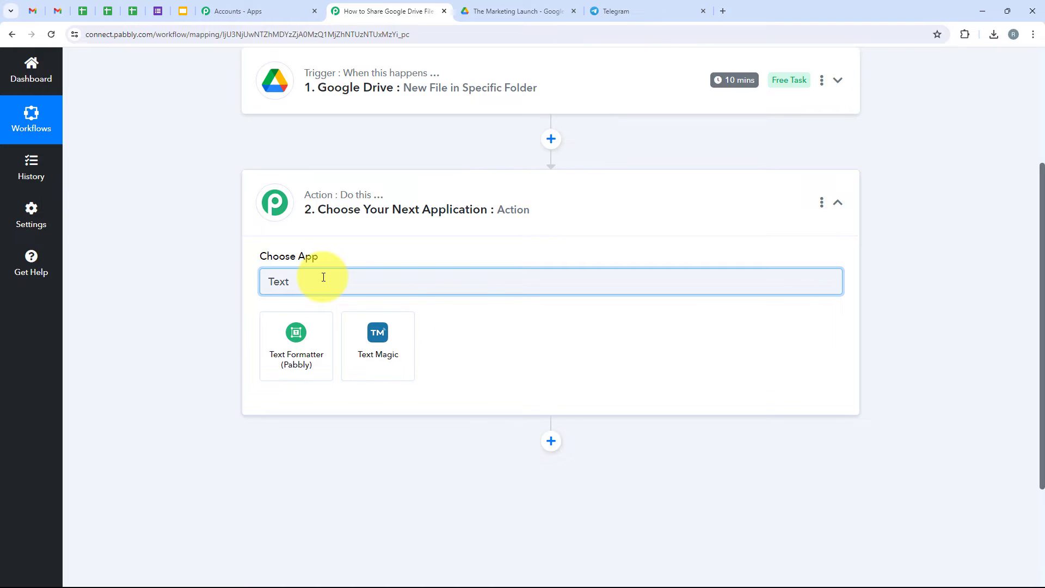
text(F)
click(300, 340)
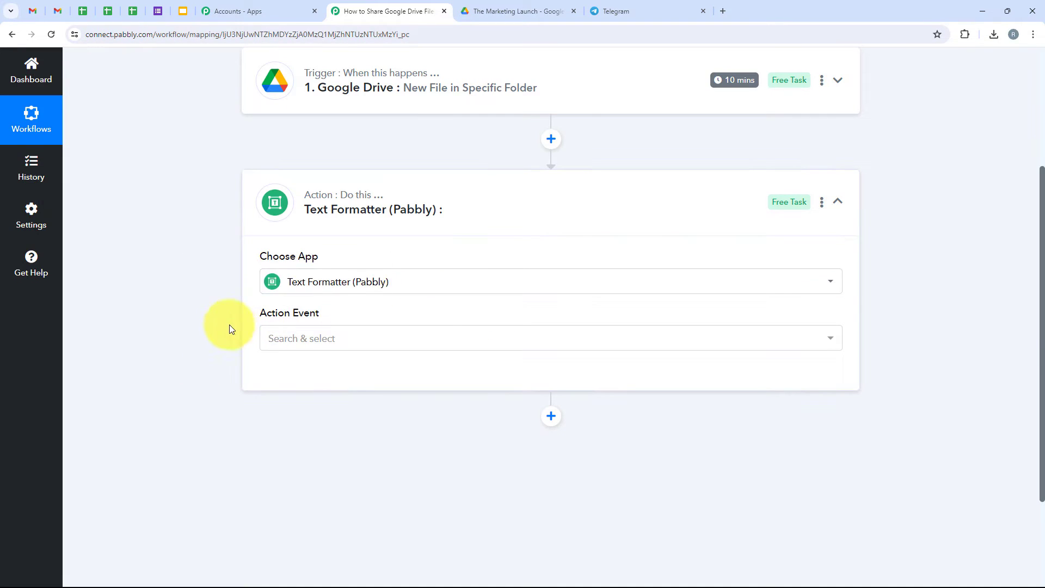
Step: Set the Text Formatter step's action event to Split Text and connect it
drag(256, 314, 338, 324)
click(338, 340)
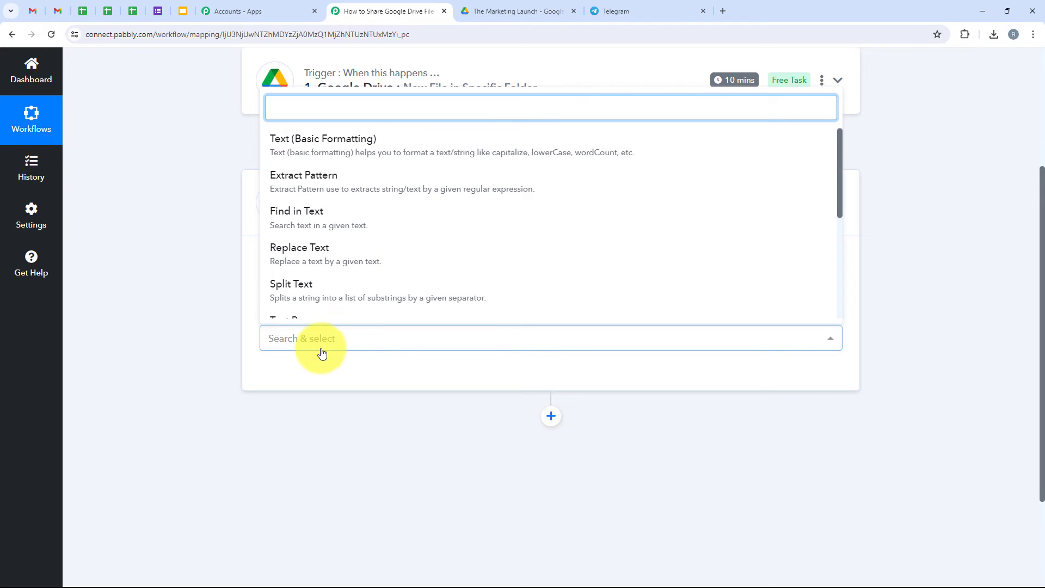
click(737, 290)
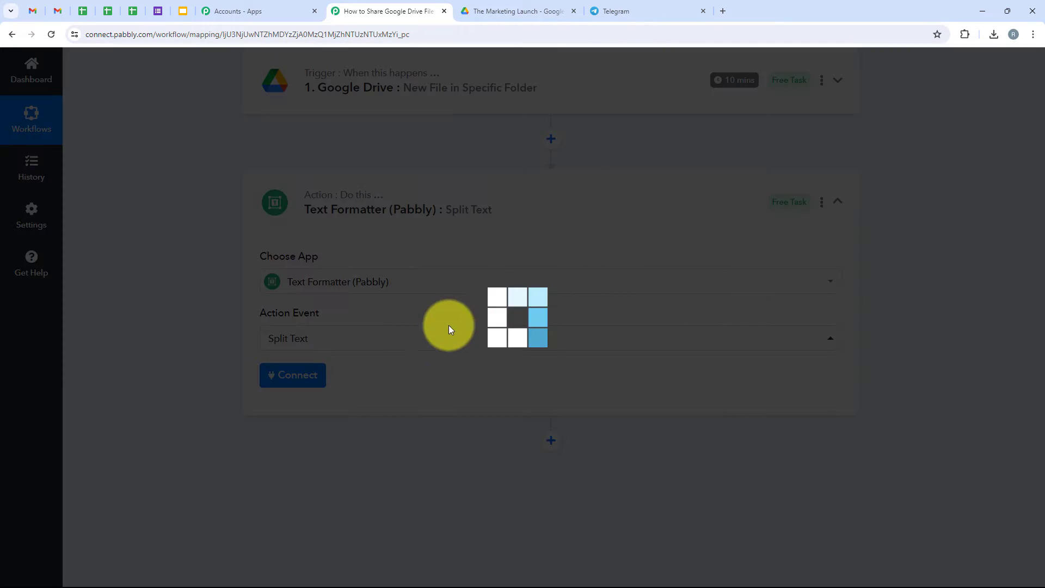
click(299, 375)
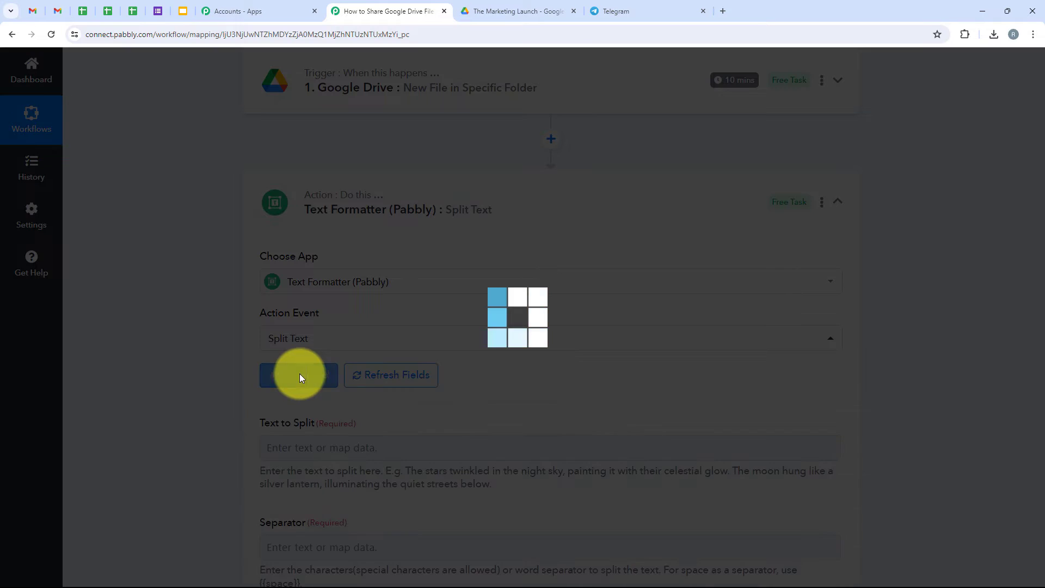
scroll(245, 399, down, 3)
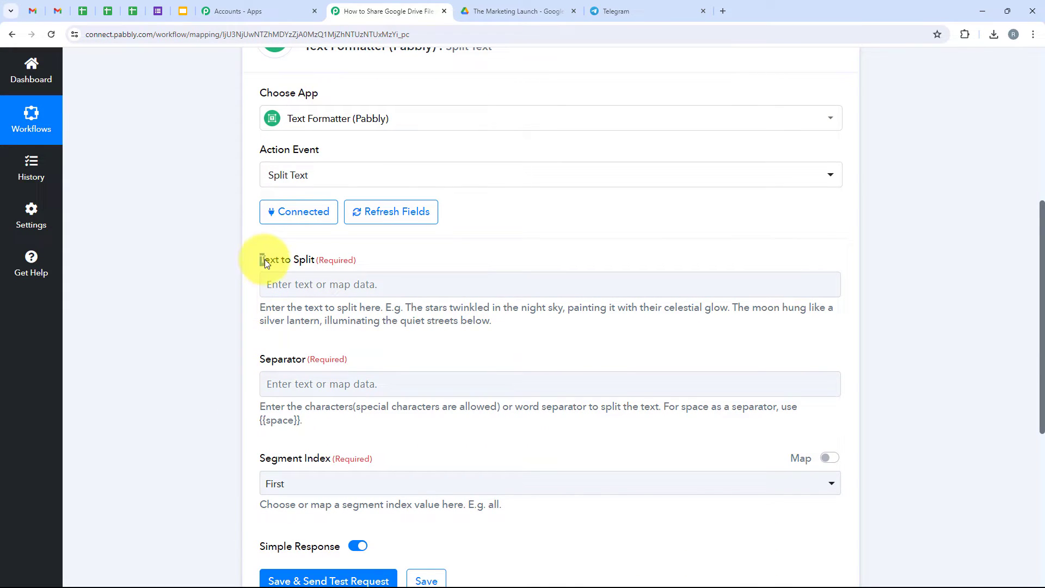
click(349, 280)
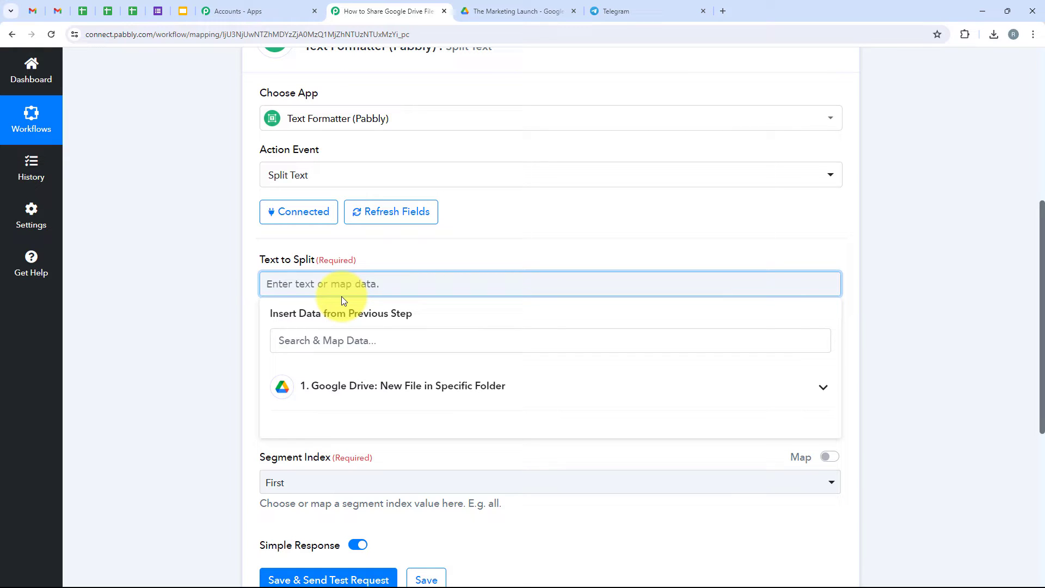
text(Demotext)
drag(341, 294, 252, 268)
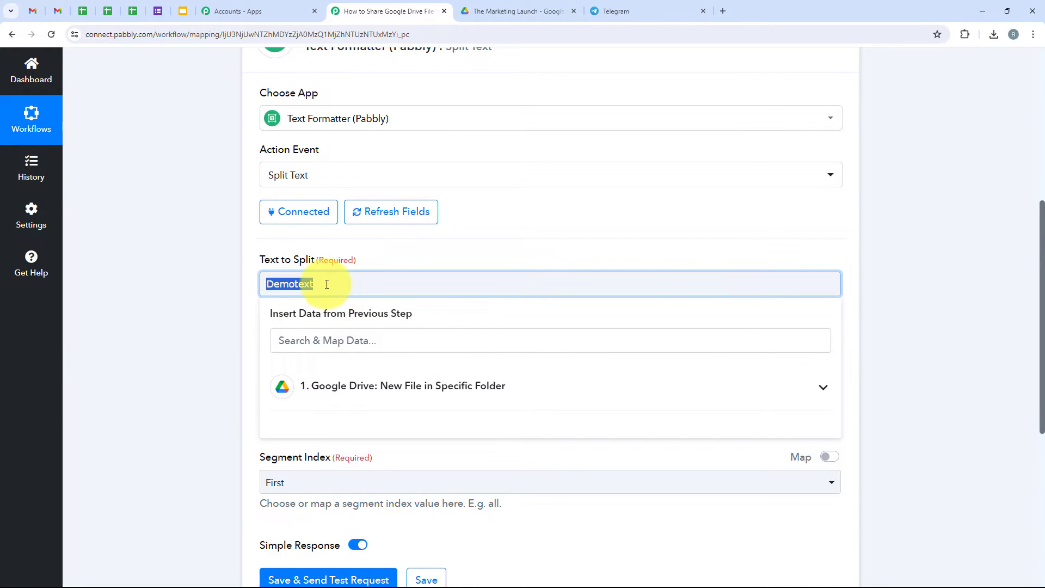
key(BackSpace)
click(379, 393)
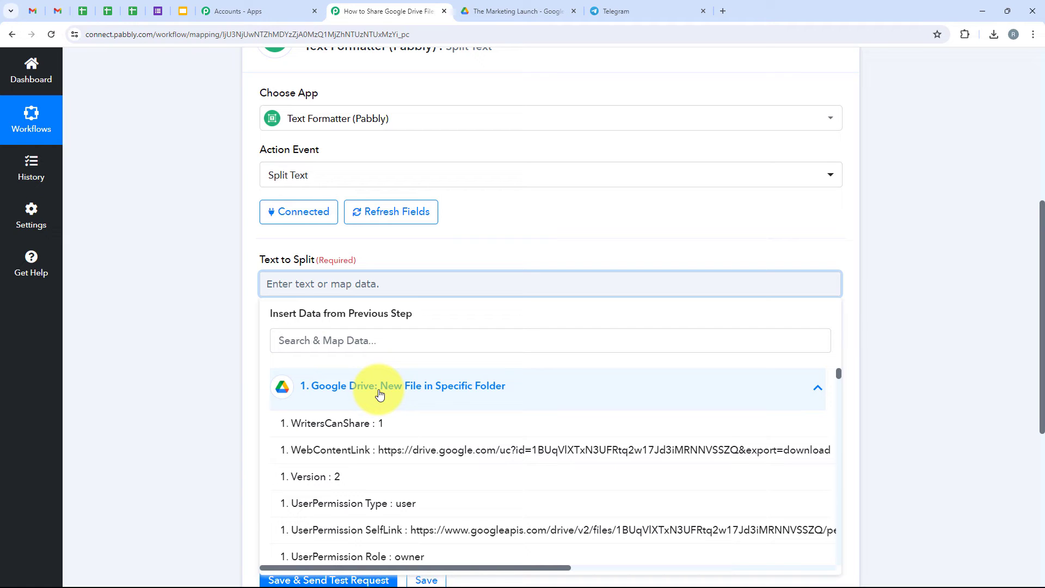
click(380, 393)
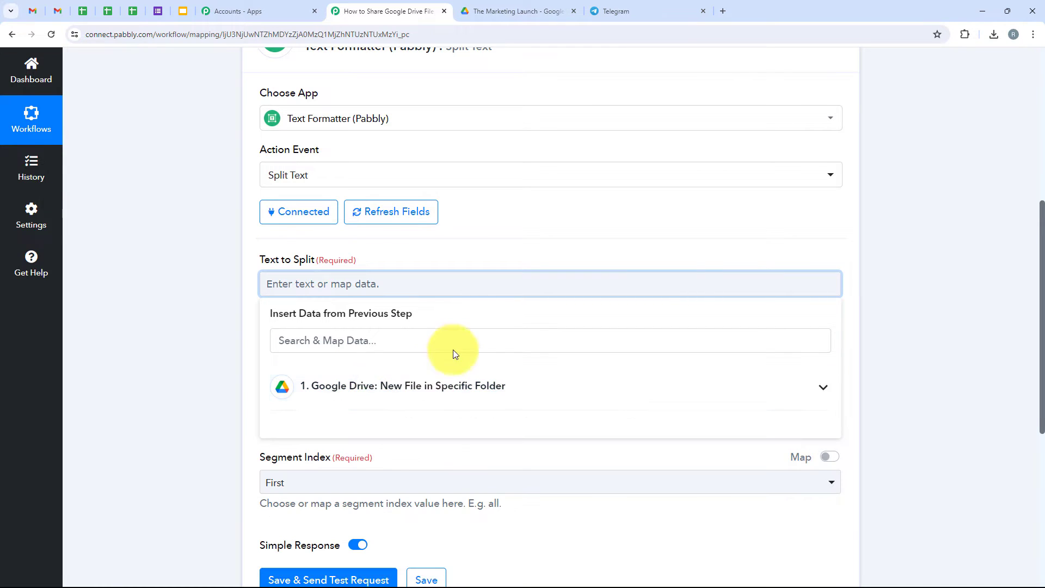
click(338, 390)
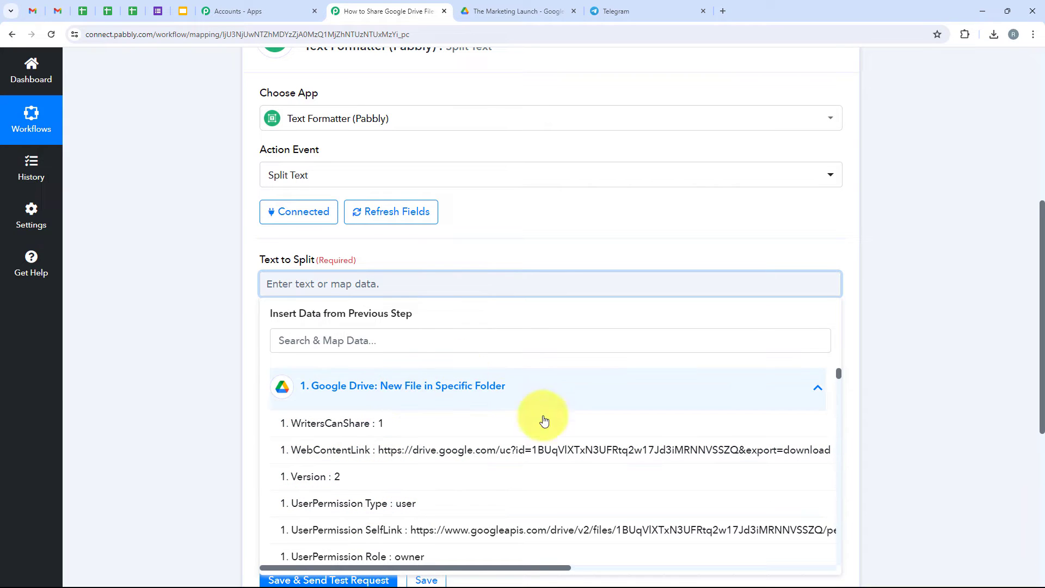
click(237, 400)
Step: Find the Google Drive step's Title value and map it into the Text to Split field
click(343, 282)
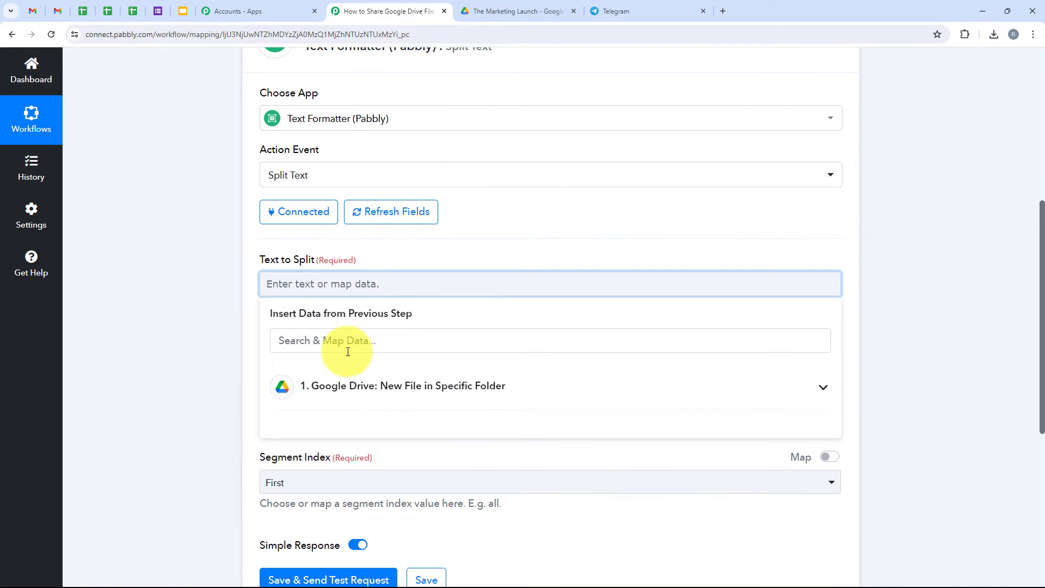
text(title)
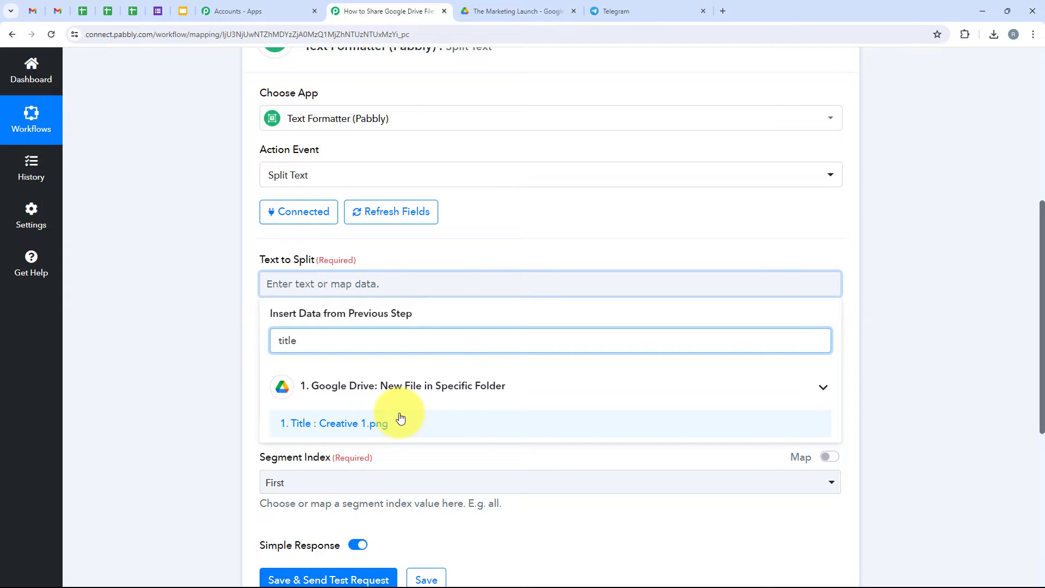
click(400, 418)
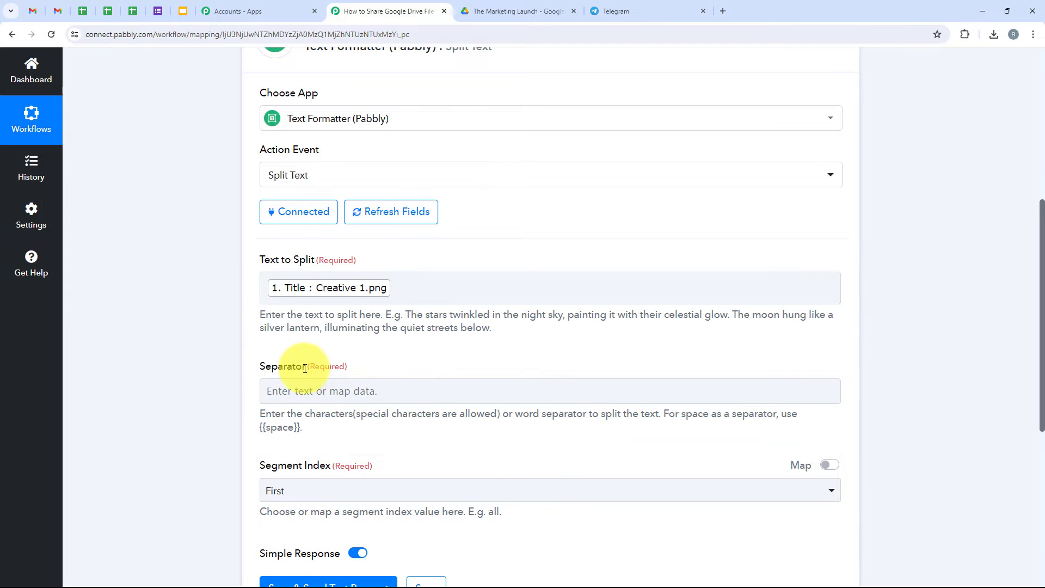
Step: Set the Split Text separator to a full stop (".")
drag(256, 368, 672, 354)
scroll(207, 430, down, 1)
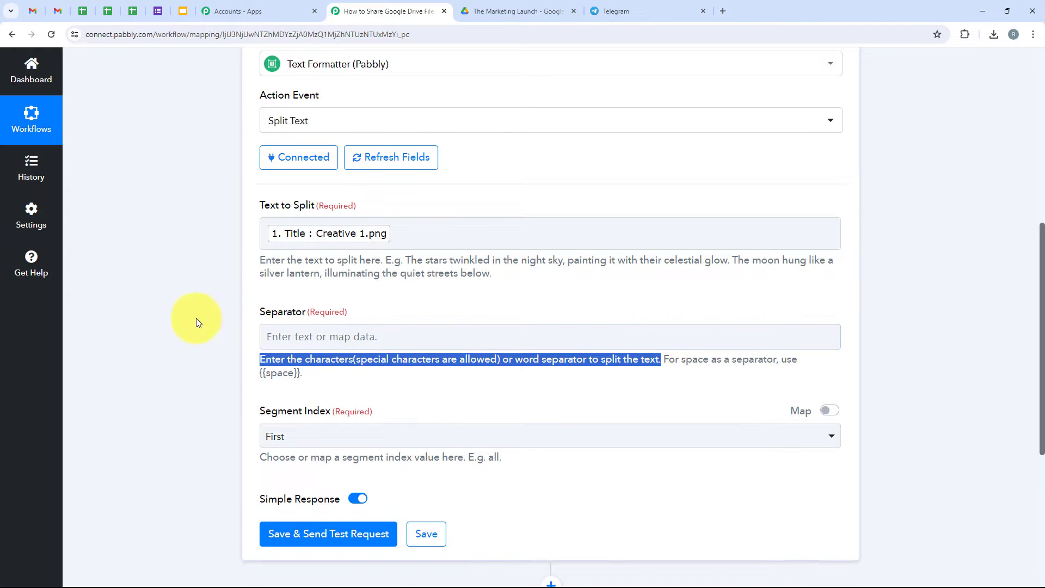
click(354, 340)
text(.)
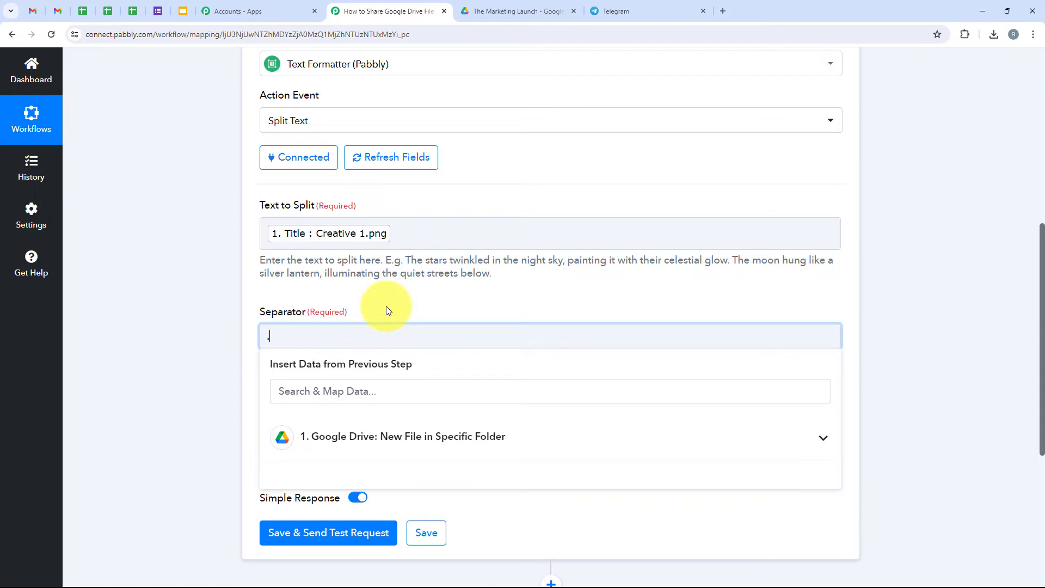
click(387, 306)
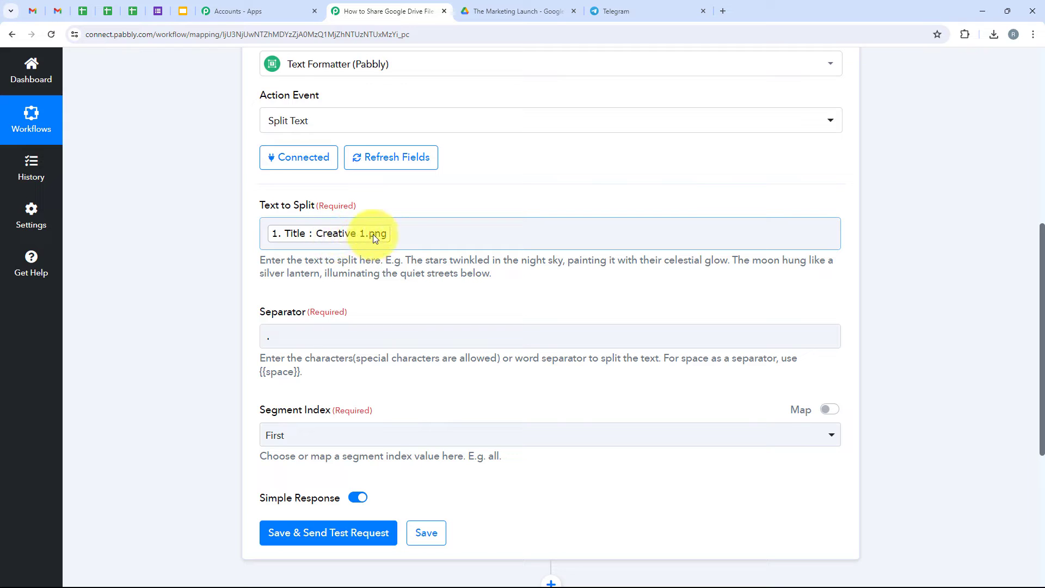
double_click(302, 312)
Step: Choose First as the segment index for the split text
scroll(292, 352, down, 2)
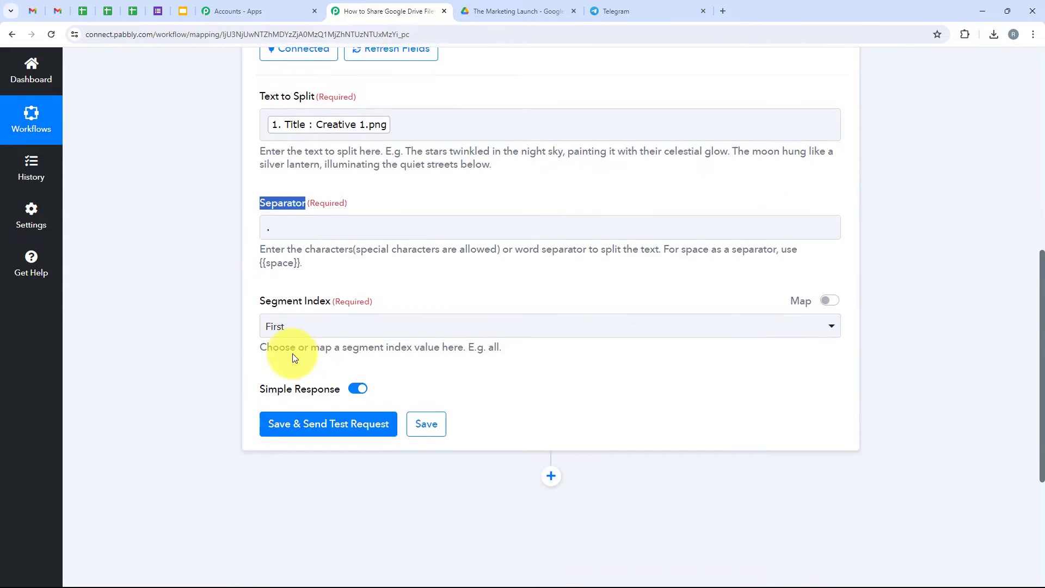
drag(256, 303, 325, 305)
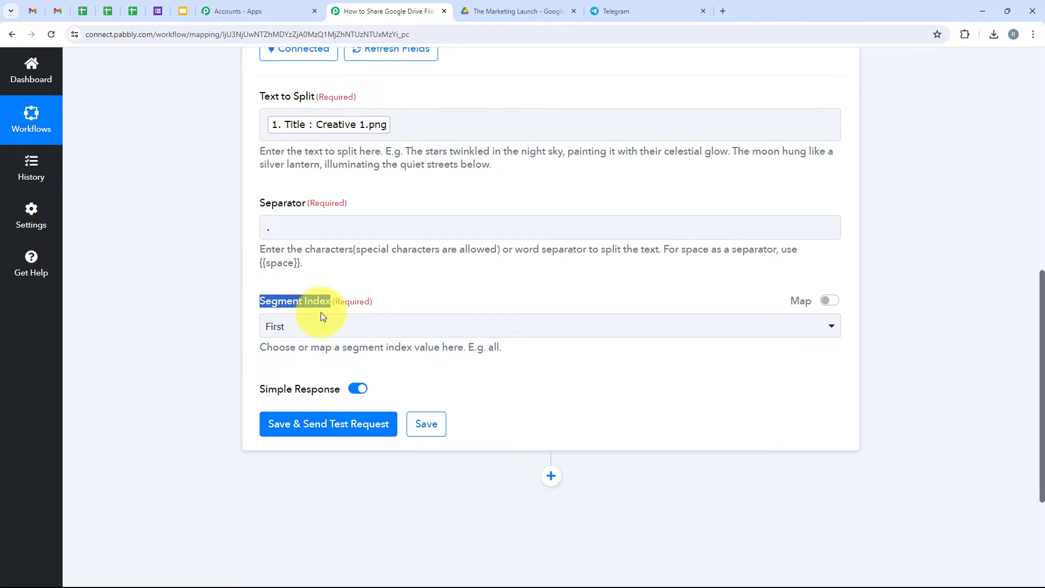
click(322, 322)
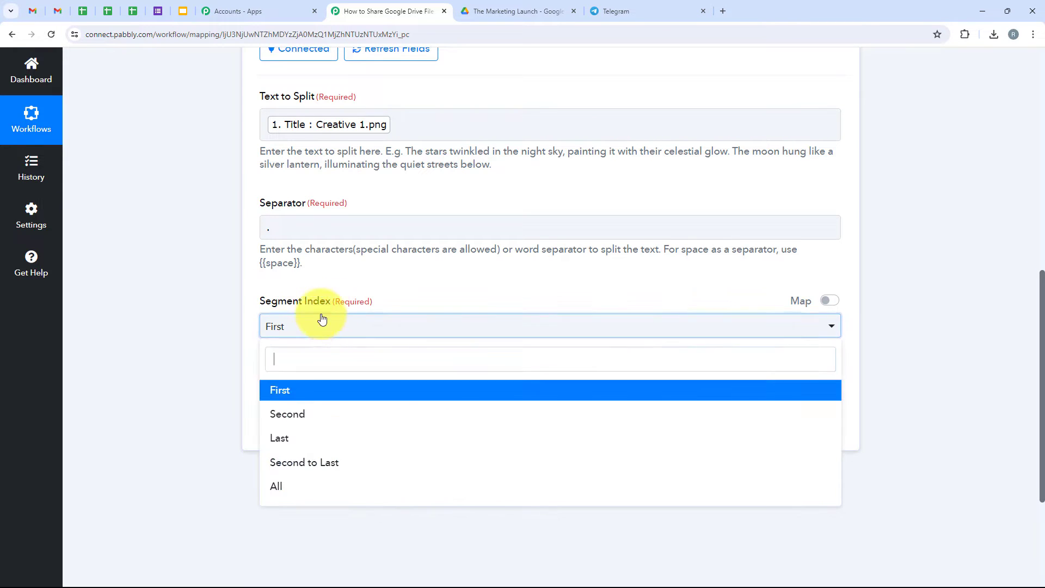
click(484, 392)
scroll(467, 354, up, 2)
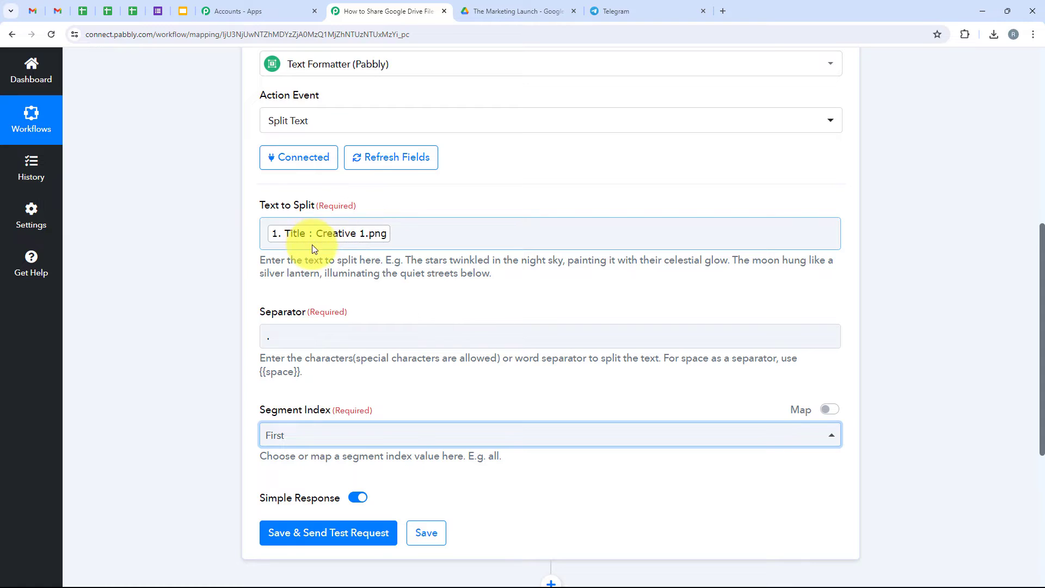
Step: Save the Split Text step with a test request and check the Result value in its response
scroll(375, 375, down, 3)
click(370, 373)
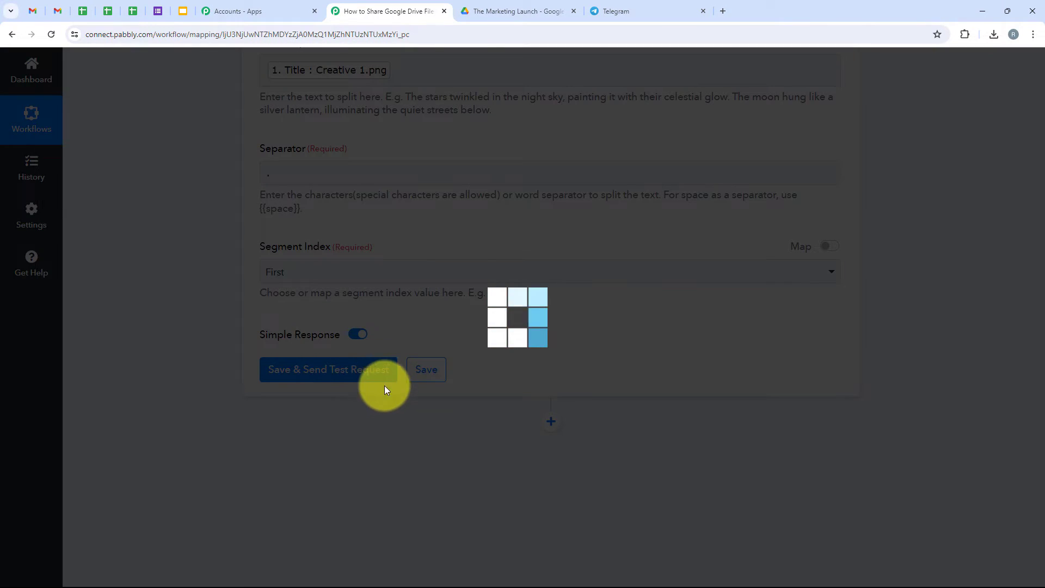
scroll(664, 302, down, 2)
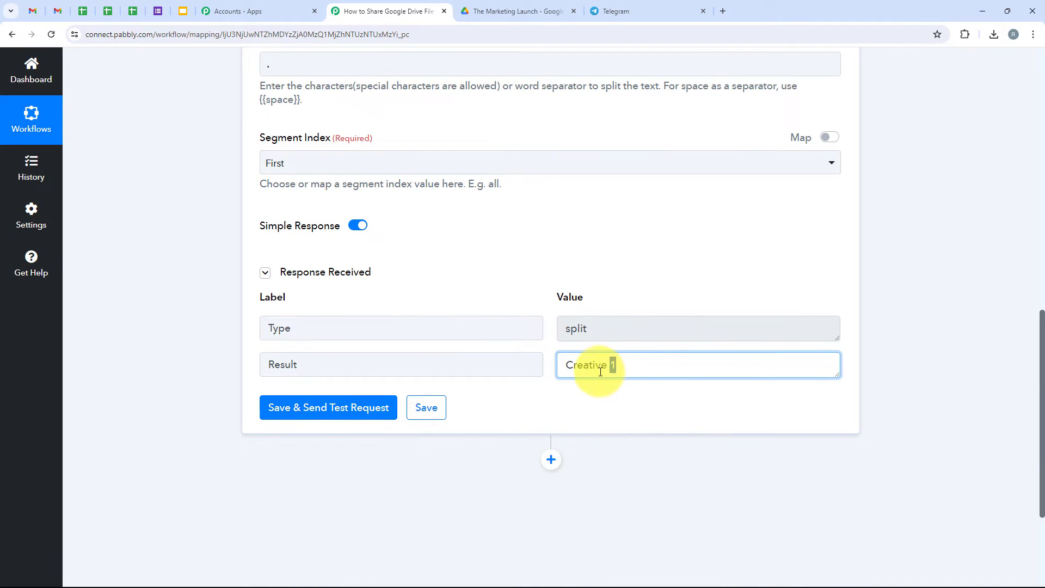
drag(657, 366, 541, 373)
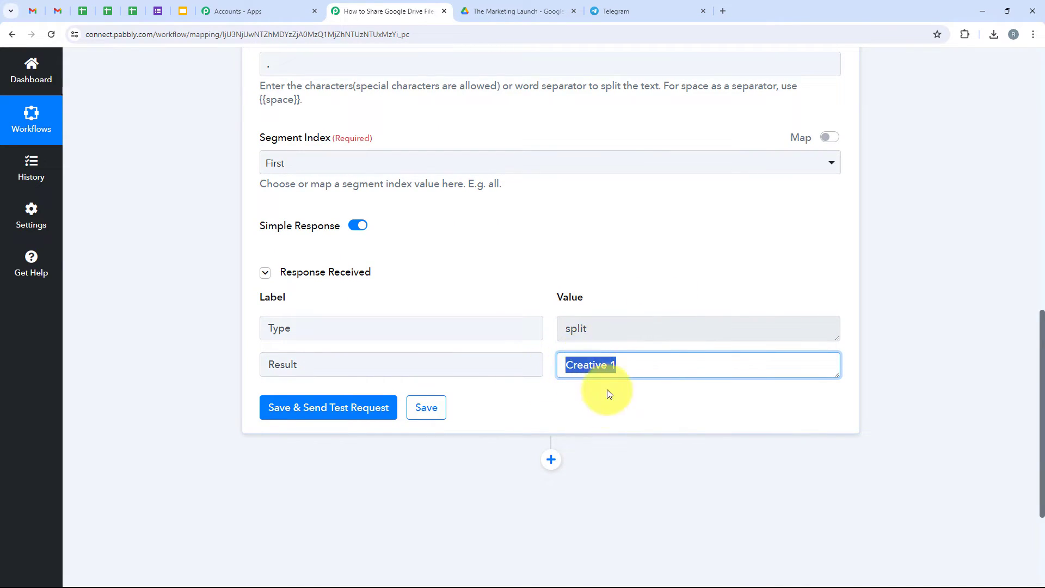
scroll(626, 432, down, 1)
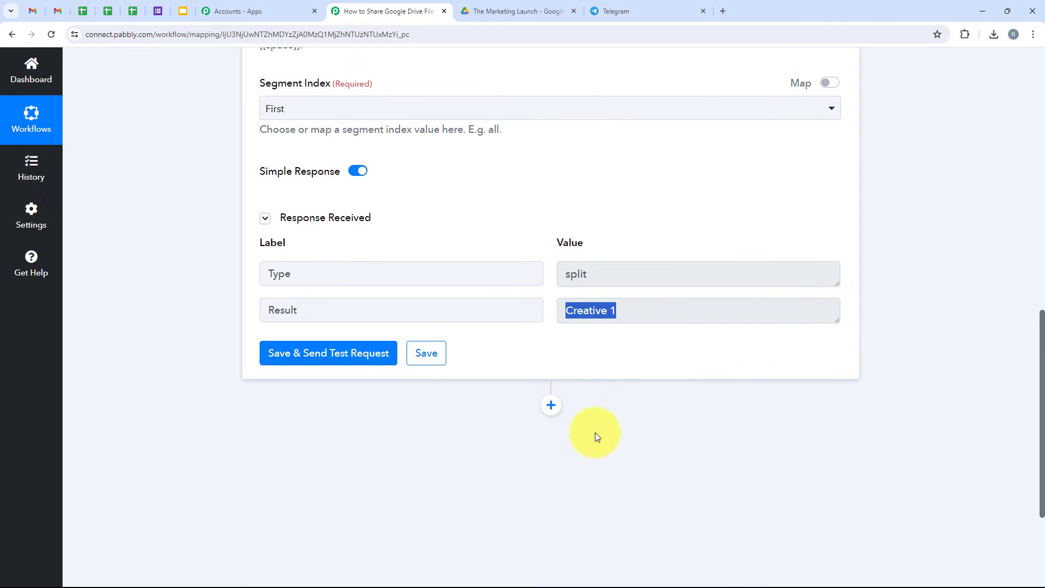
Step: Add a new action after the Split Text step and choose Telegram Bot as its app
scroll(542, 408, up, 2)
scroll(542, 408, down, 4)
click(551, 281)
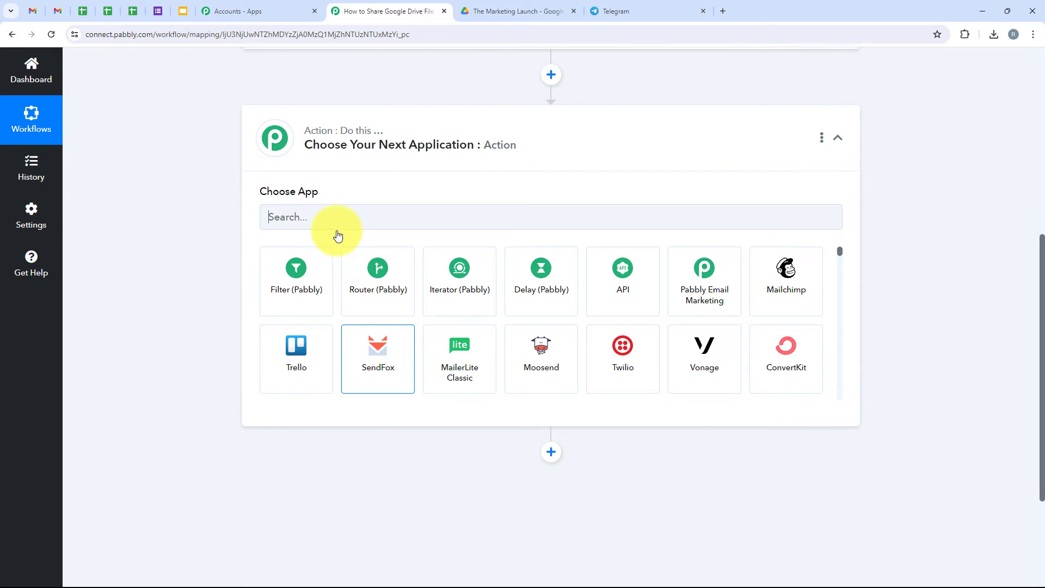
scroll(338, 234, up, 1)
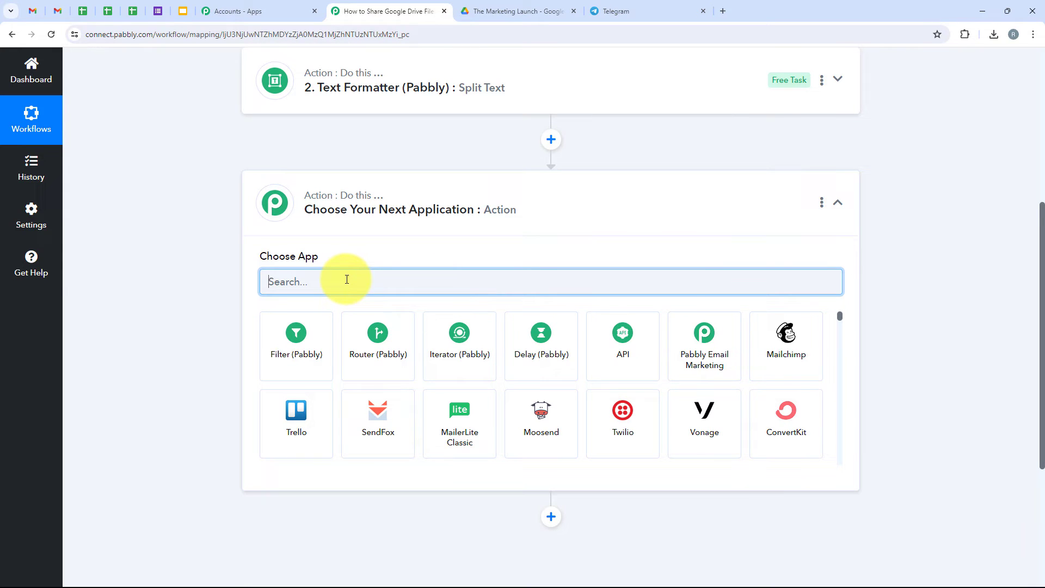
text(Telegram)
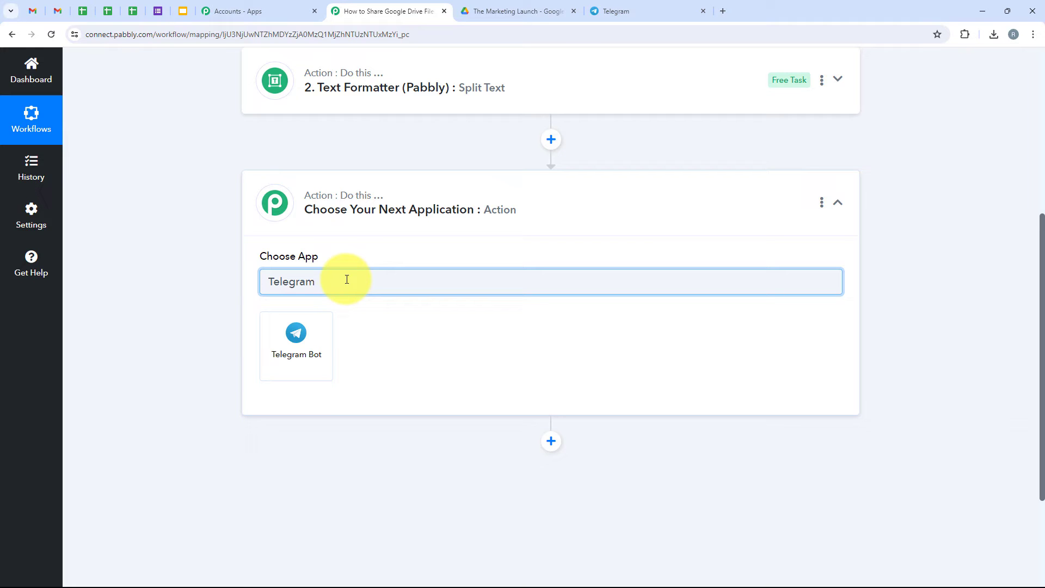
click(306, 376)
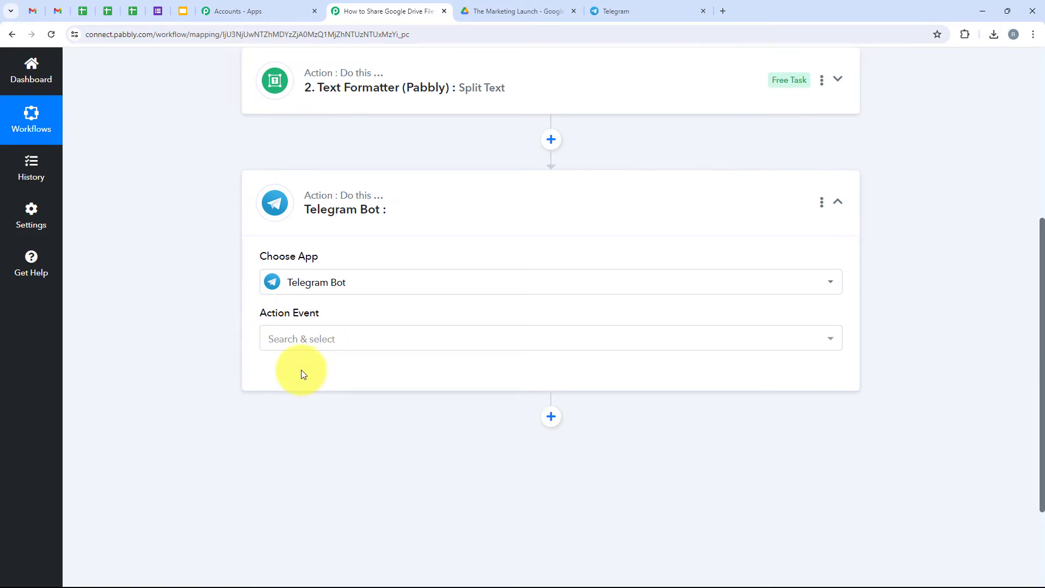
Step: Set the Telegram Bot action event to Send a Document/Image
click(333, 333)
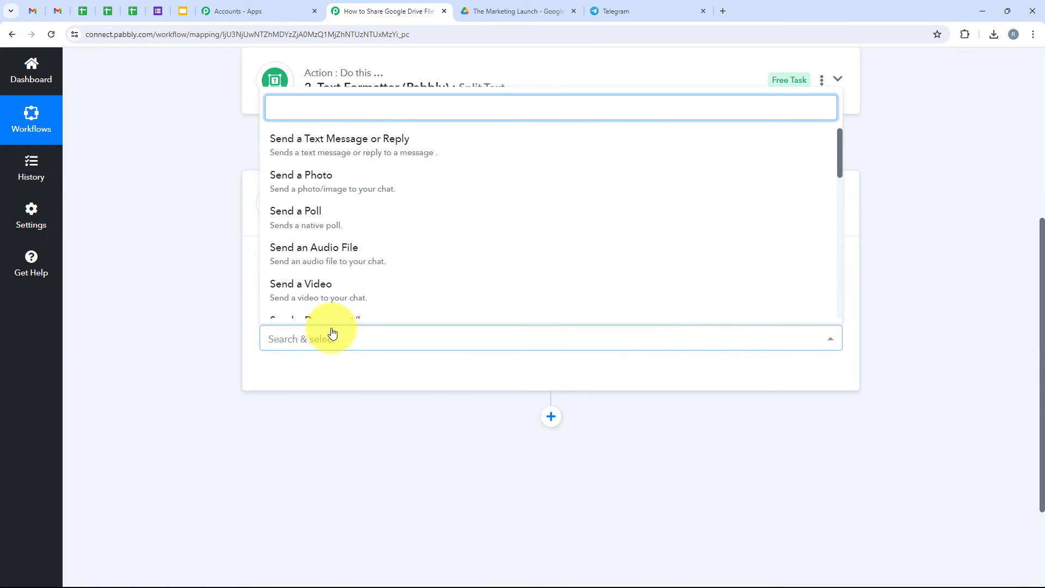
scroll(369, 282, down, 1)
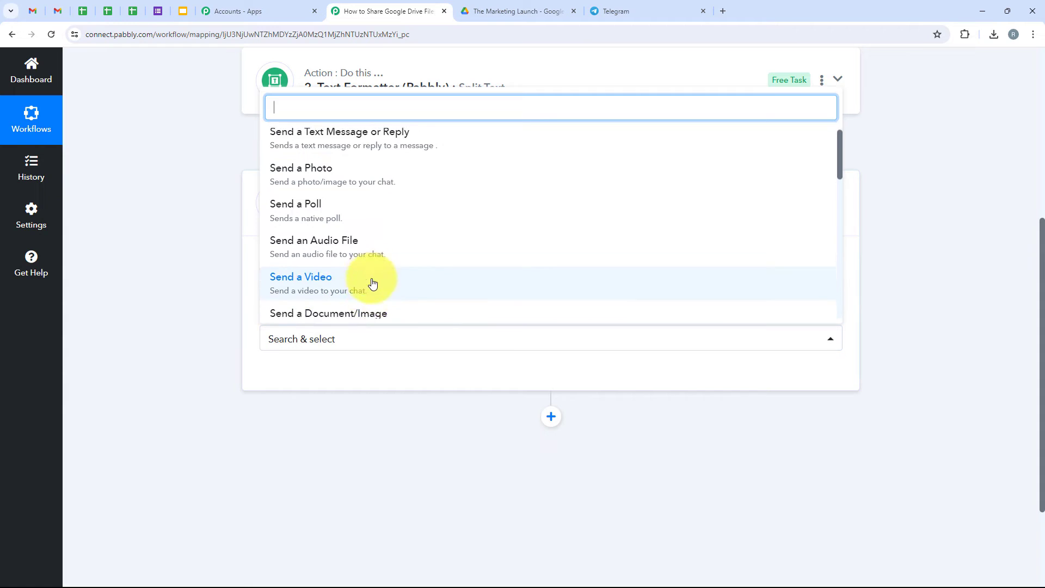
click(442, 272)
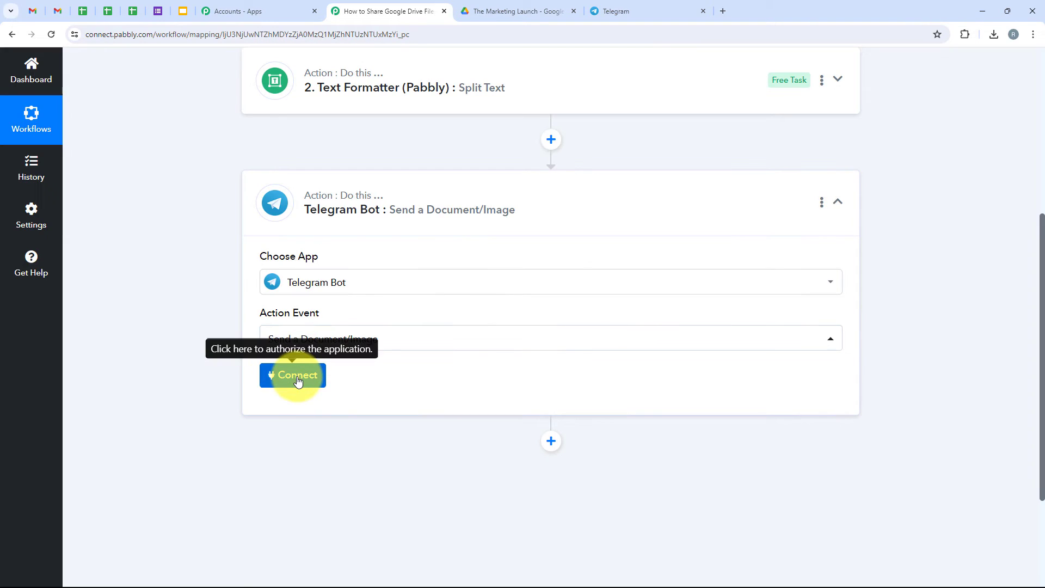
Step: Open the Telegram Bot account connection and choose to add a new connection
click(298, 381)
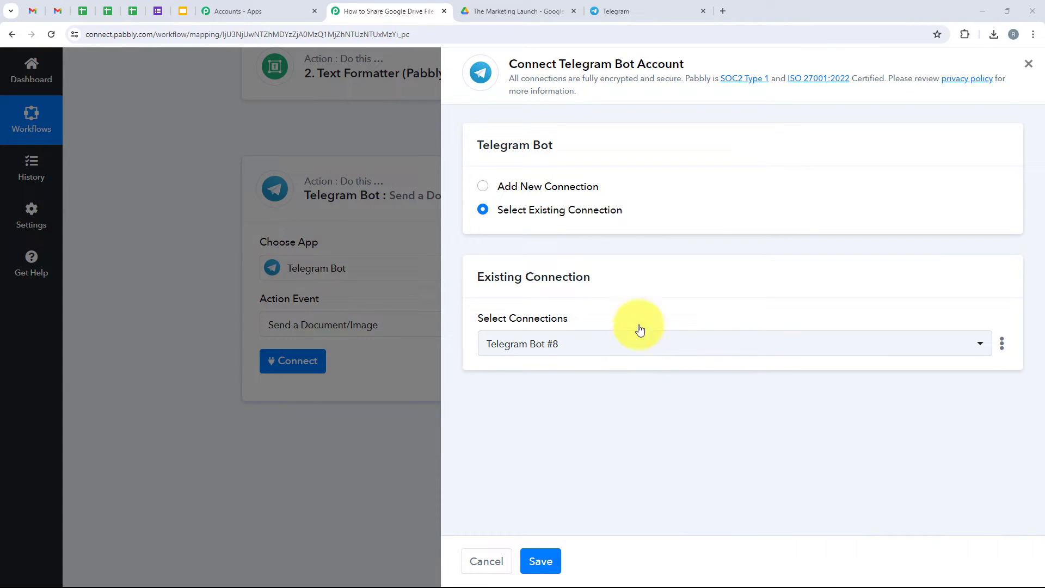
click(590, 188)
scroll(784, 389, down, 1)
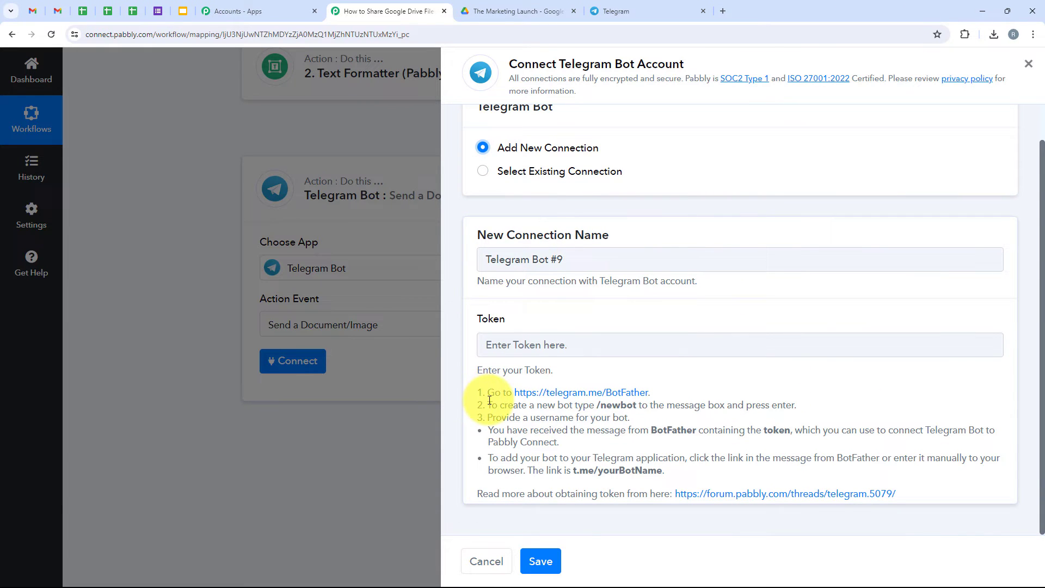
Step: Switch to Telegram, find the verified BotFather bot and start a chat with it
click(598, 4)
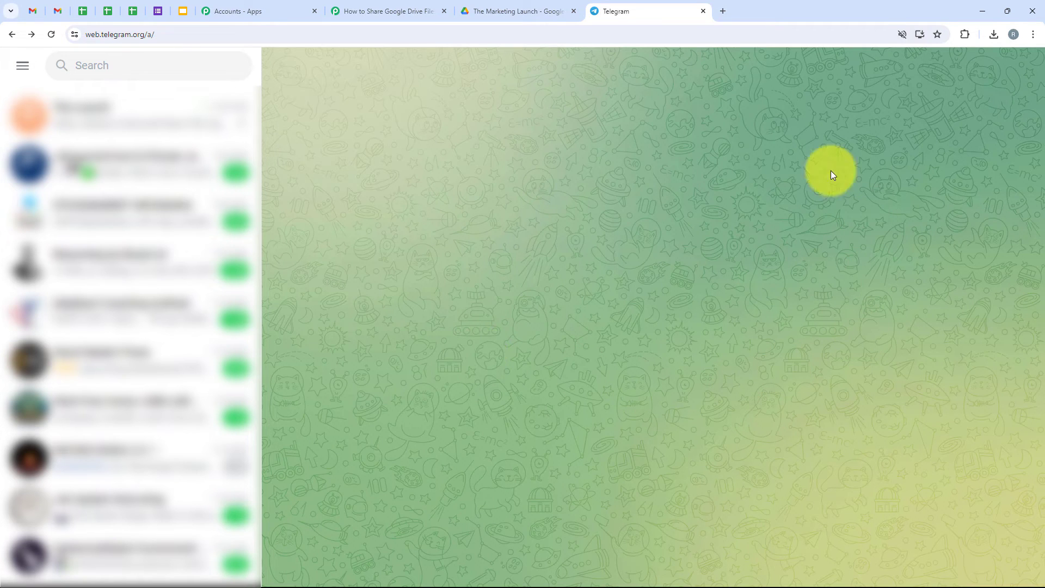
click(176, 70)
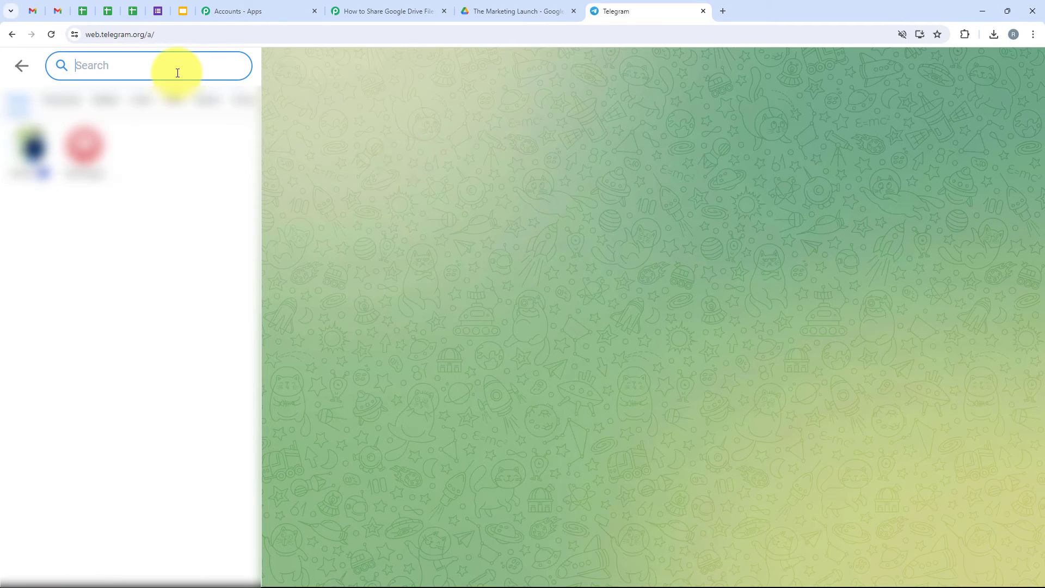
text(BotFather)
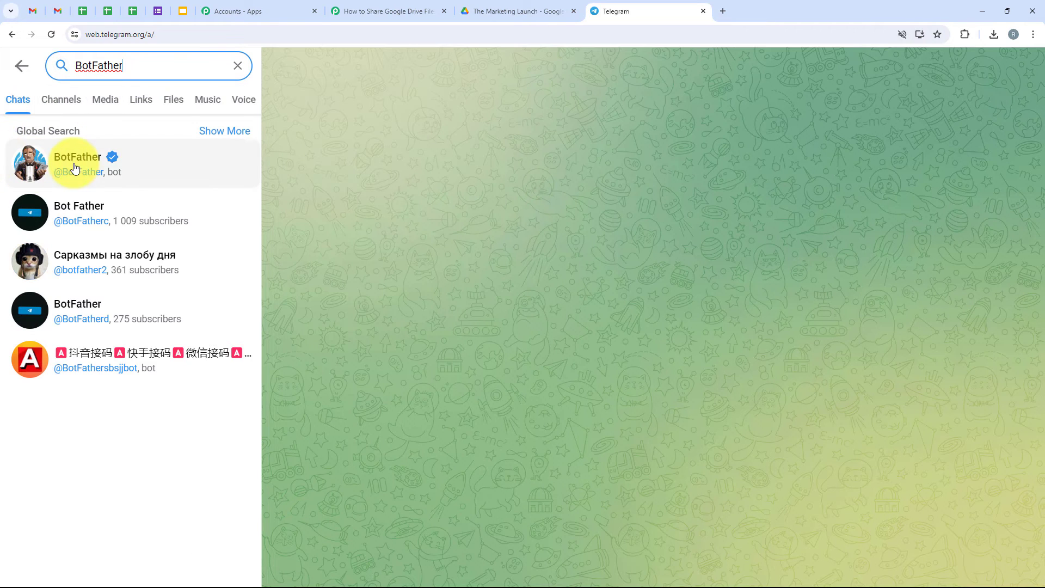
click(75, 169)
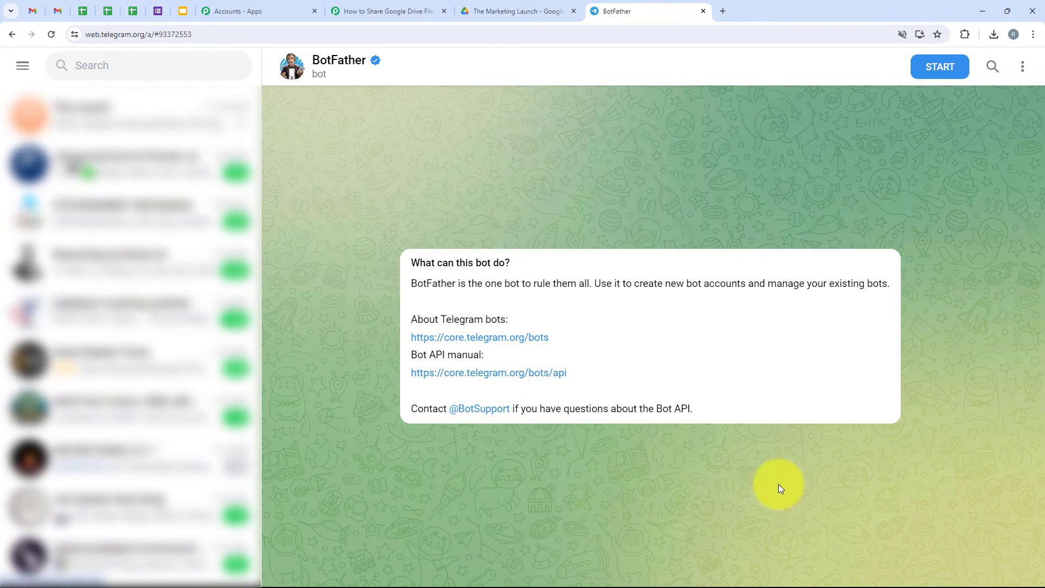
click(941, 66)
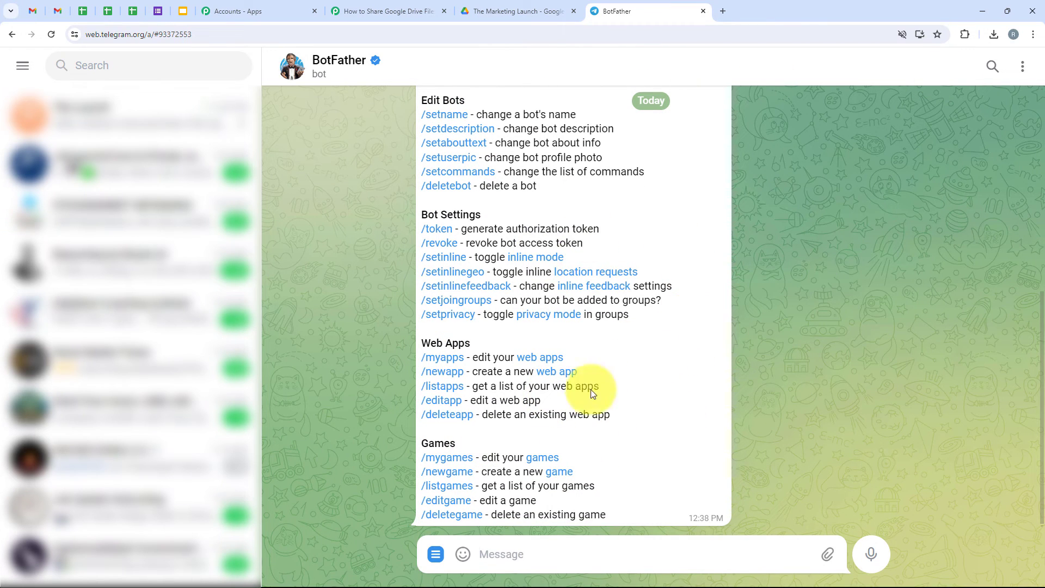
Step: Send the /newbot command to BotFather
click(517, 553)
text(/new)
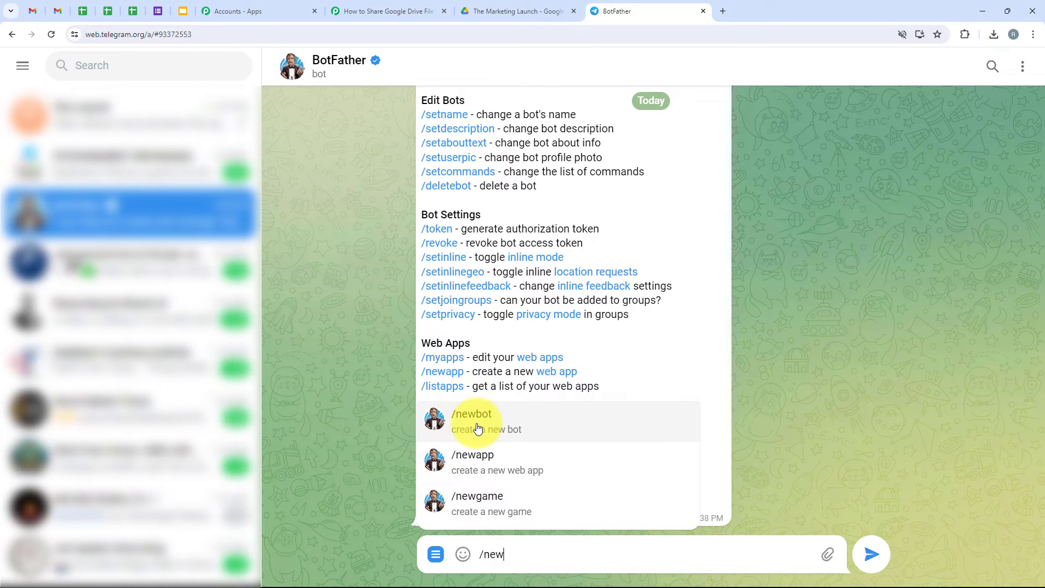
click(477, 428)
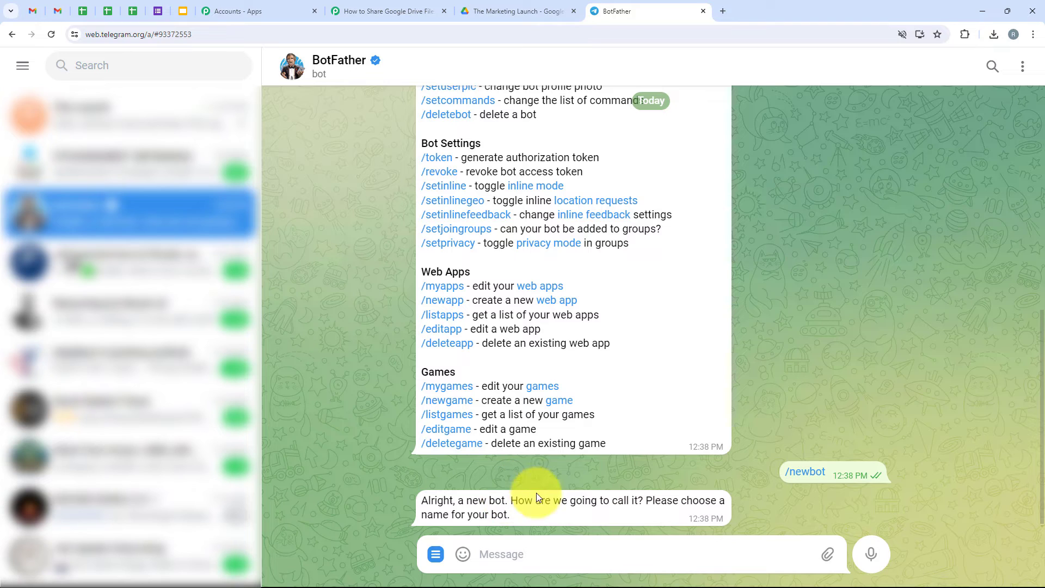
Step: Name the new bot "New File Uploaded" and give it the username NewFilePC_bot
click(581, 551)
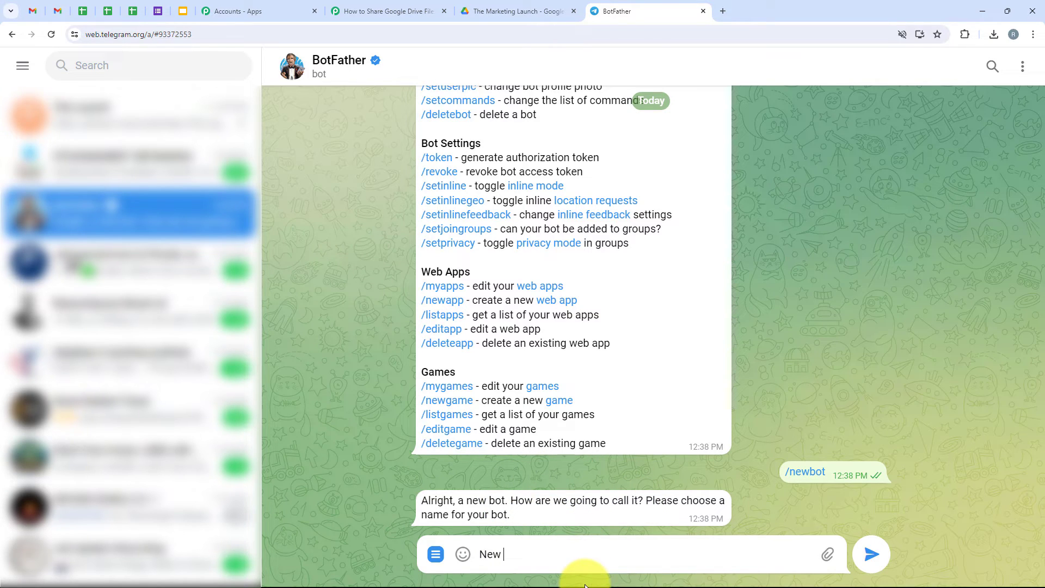
text(New File Uploaded)
key(Return)
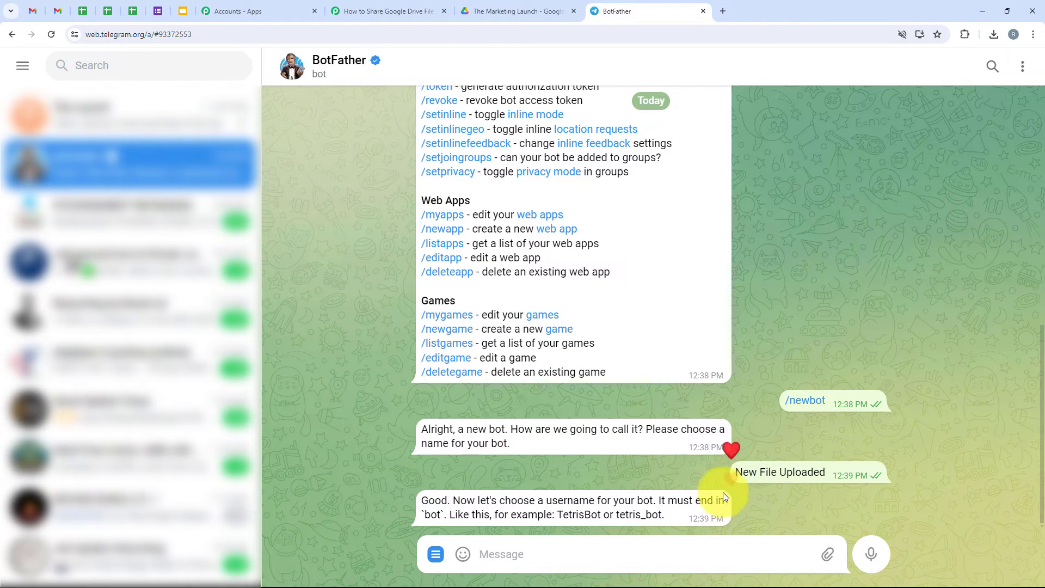
text(wFilePC_bot)
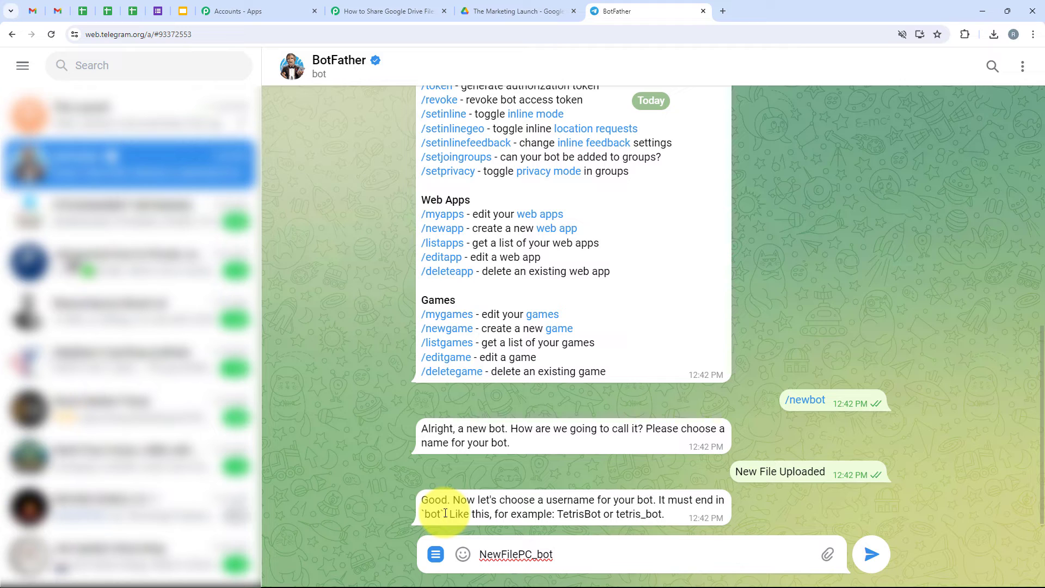
key(Return)
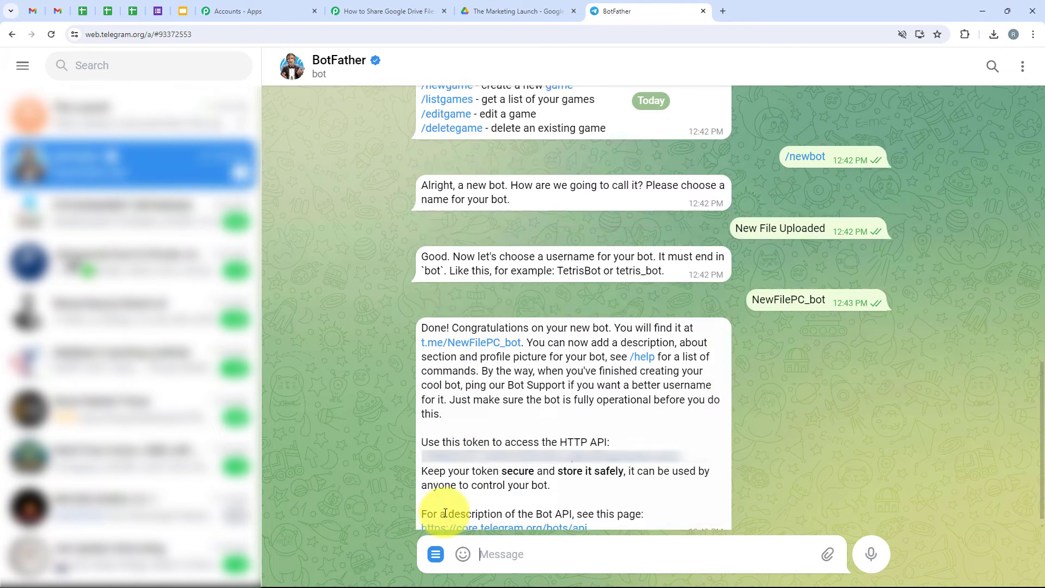
Step: Copy the new bot's HTTP API token from BotFather's reply
drag(409, 431, 686, 442)
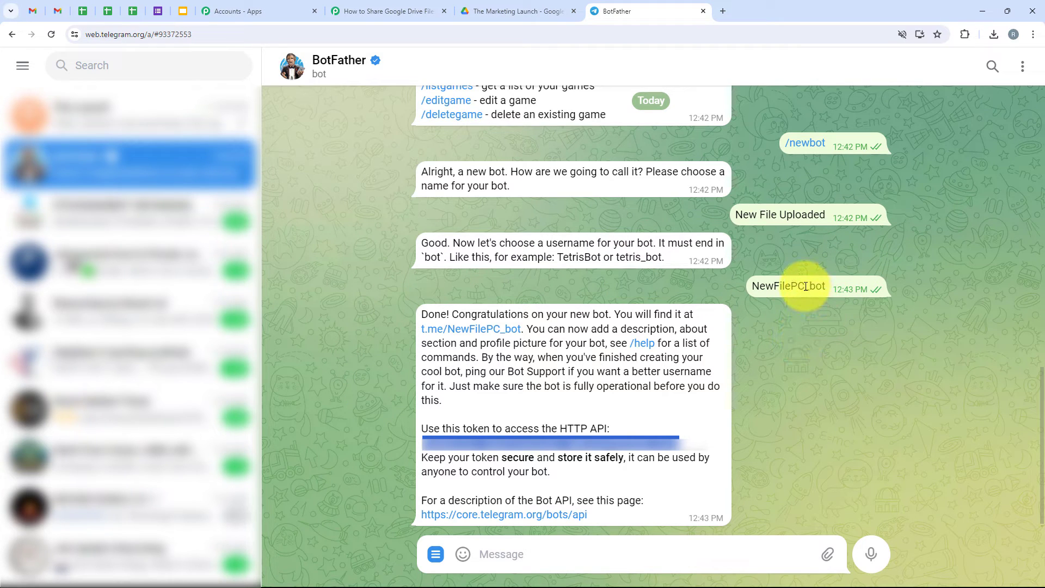
drag(805, 286, 826, 286)
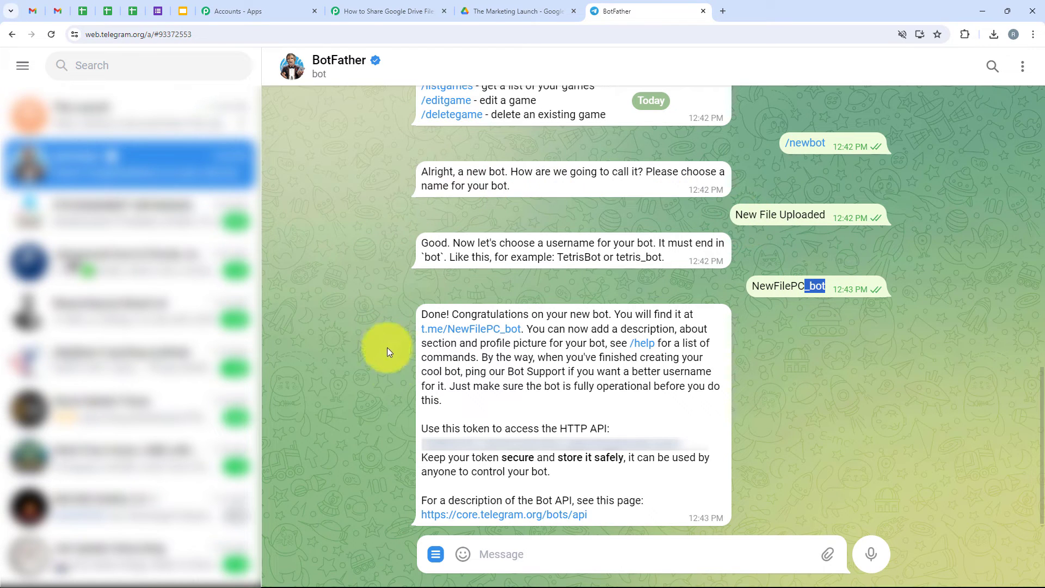
click(434, 451)
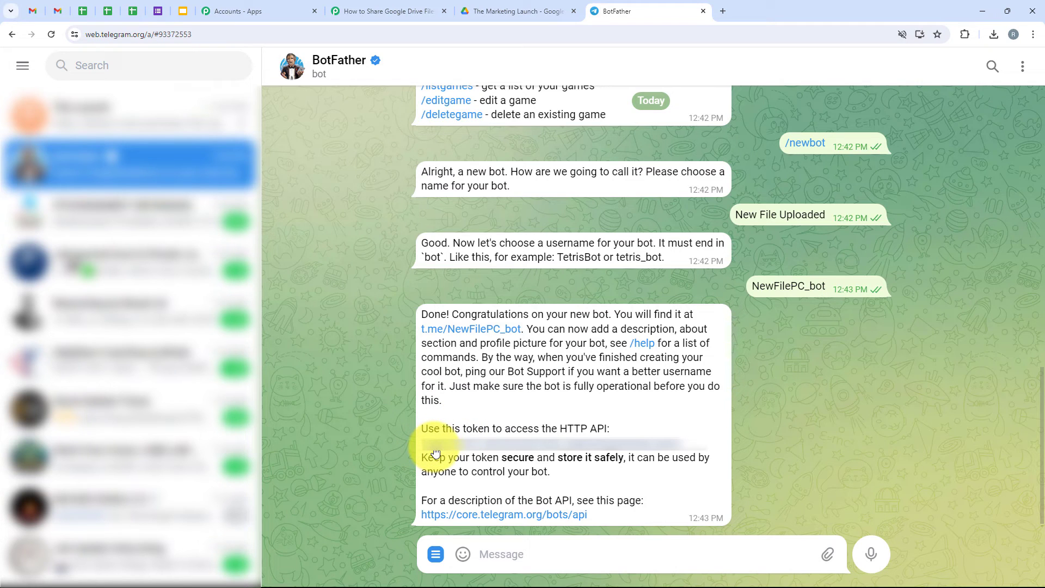
Step: Switch back to Pabbly Connect, paste the bot token into the Token field and save the Telegram Bot connection
click(408, 11)
right_click(502, 345)
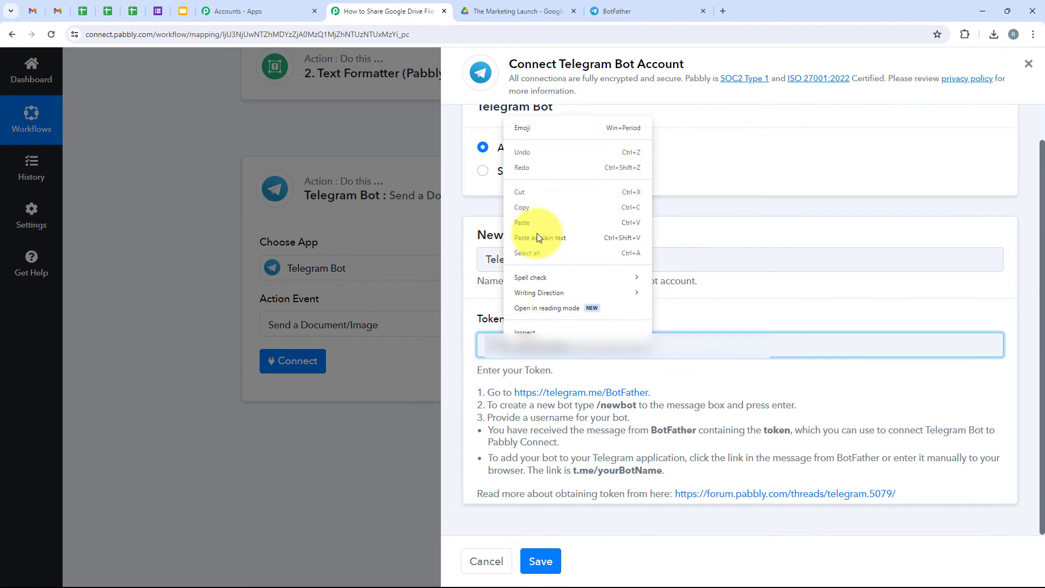
click(533, 220)
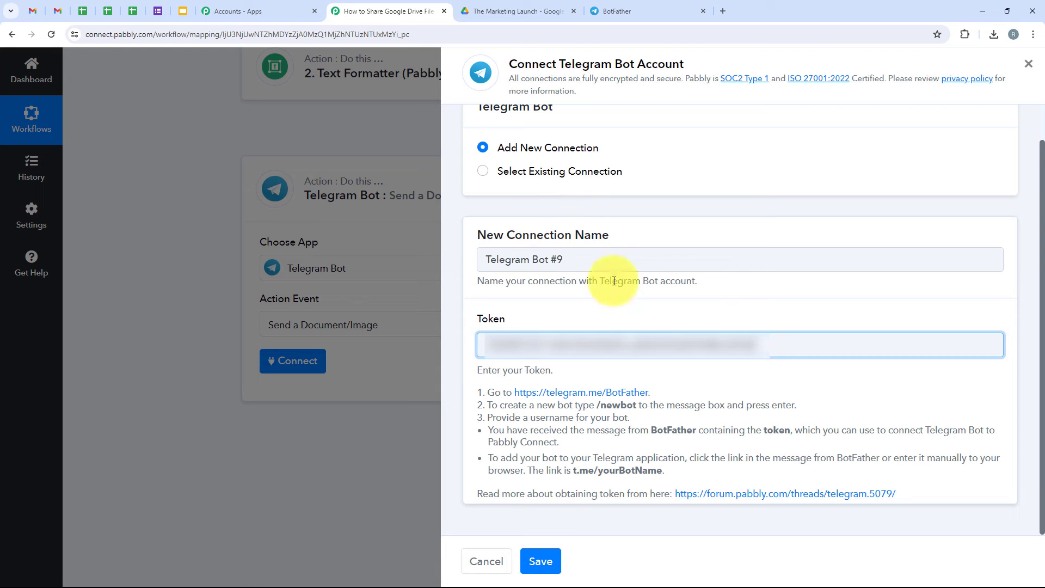
click(551, 560)
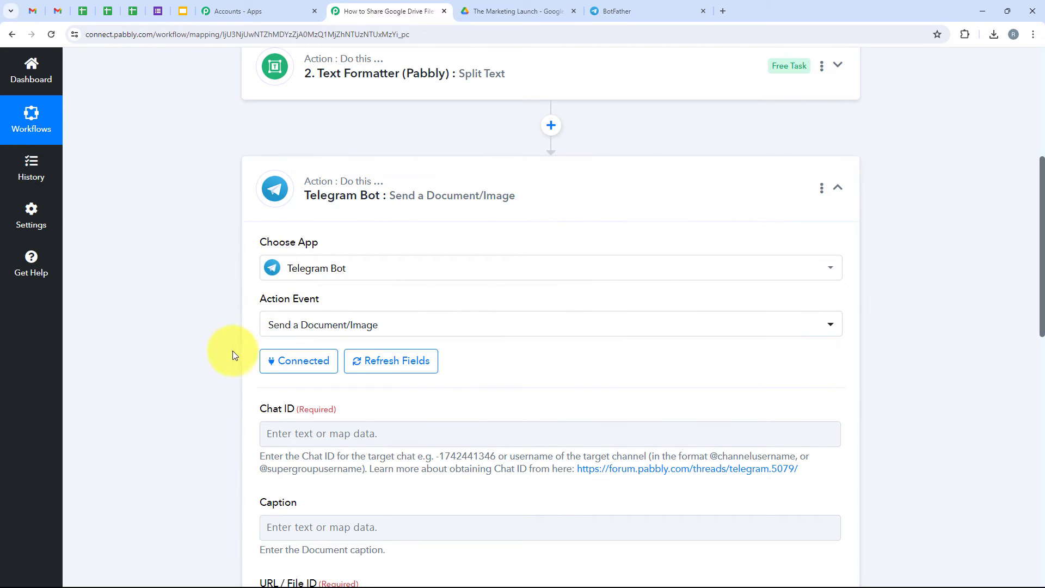
Step: Review the Telegram Bot step's Chat ID field, and switch to Telegram to open the group info of The Launch
scroll(233, 354, down, 1)
scroll(233, 357, down, 3)
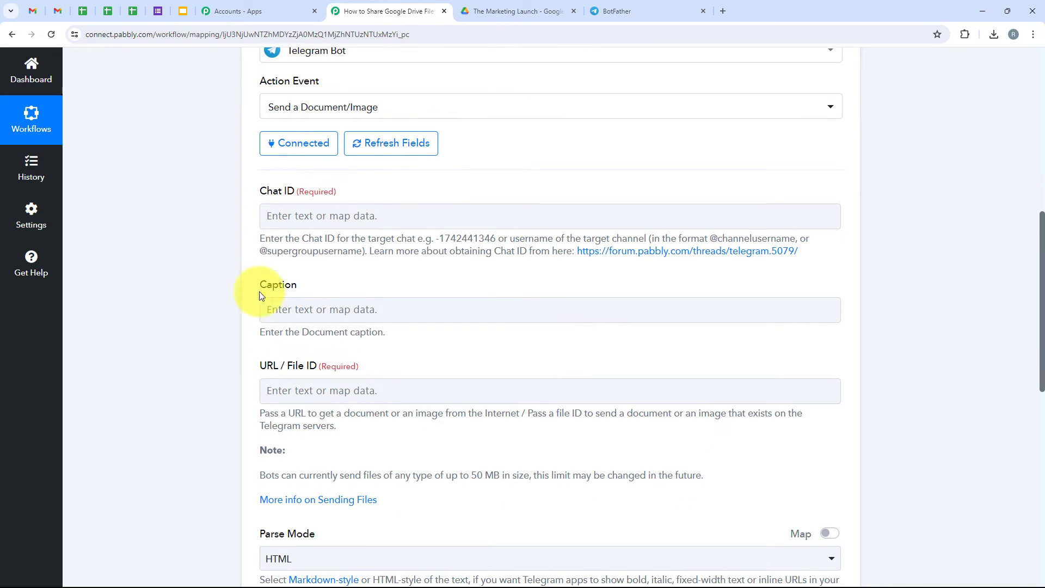
drag(260, 192, 289, 199)
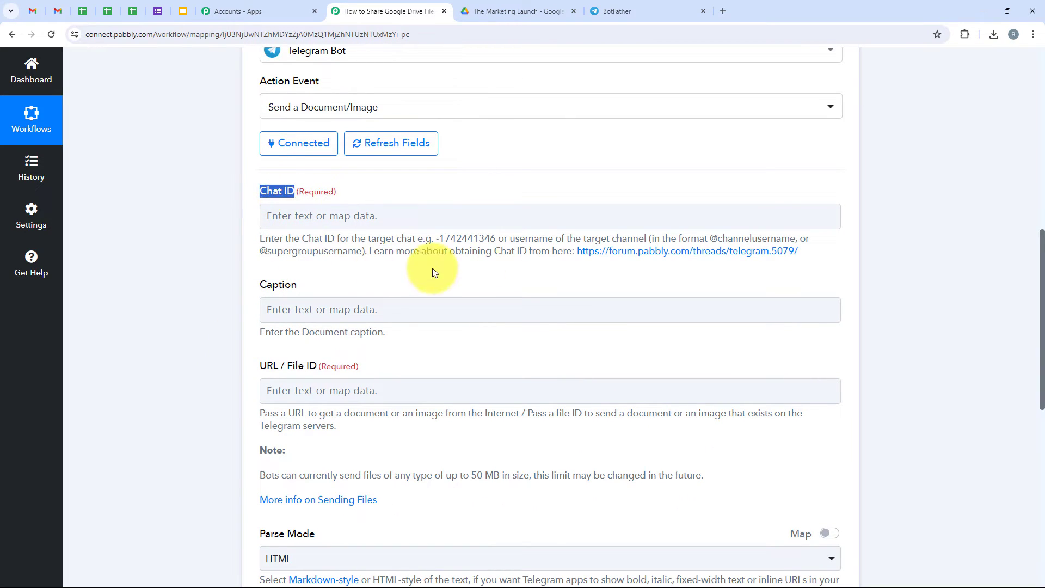
click(207, 198)
scroll(208, 198, up, 3)
click(629, 11)
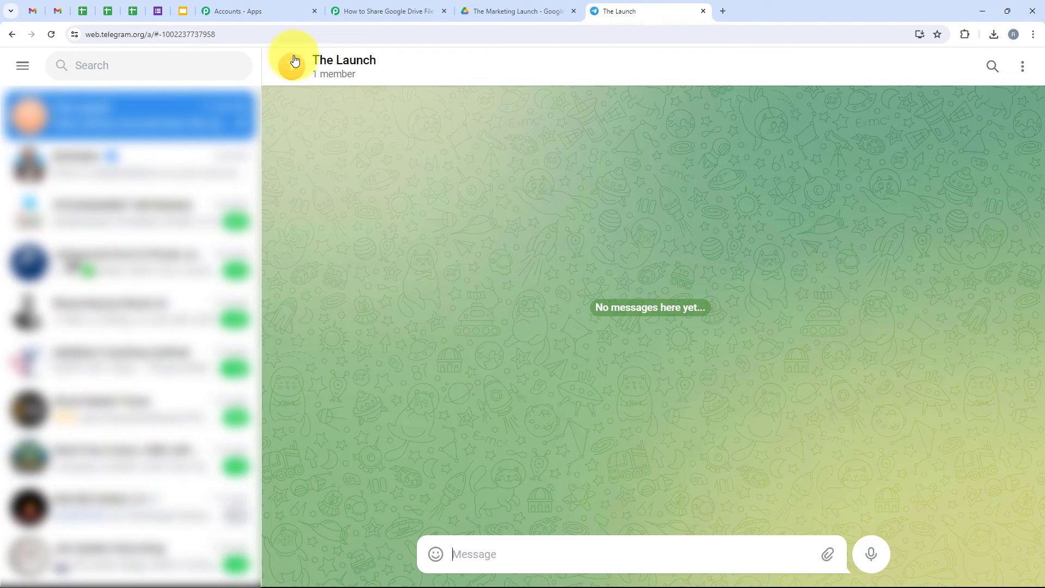
click(330, 63)
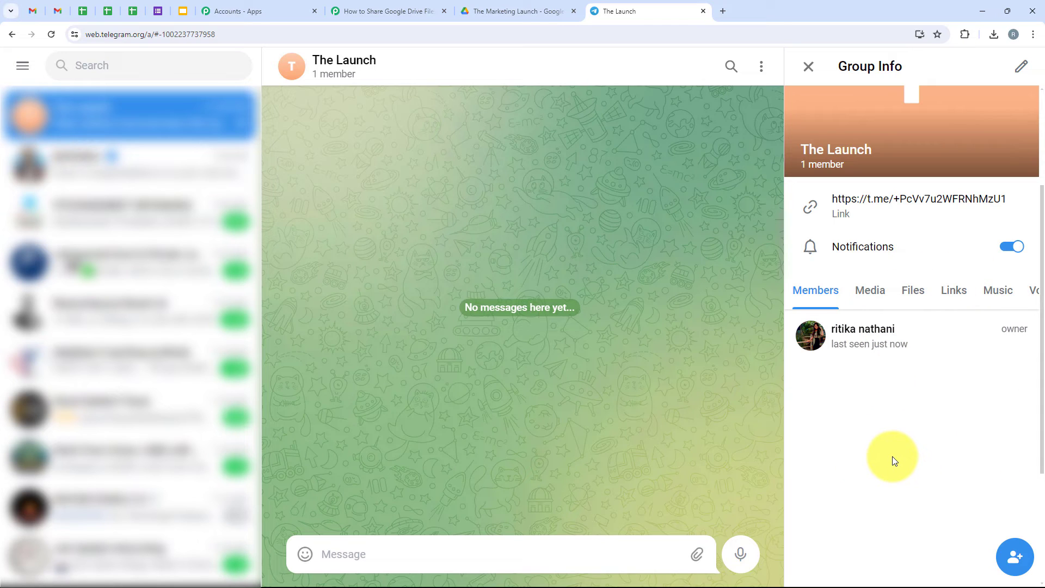
Step: Add the New File Uploaded bot to The Launch group and locate it in the member list
click(1016, 558)
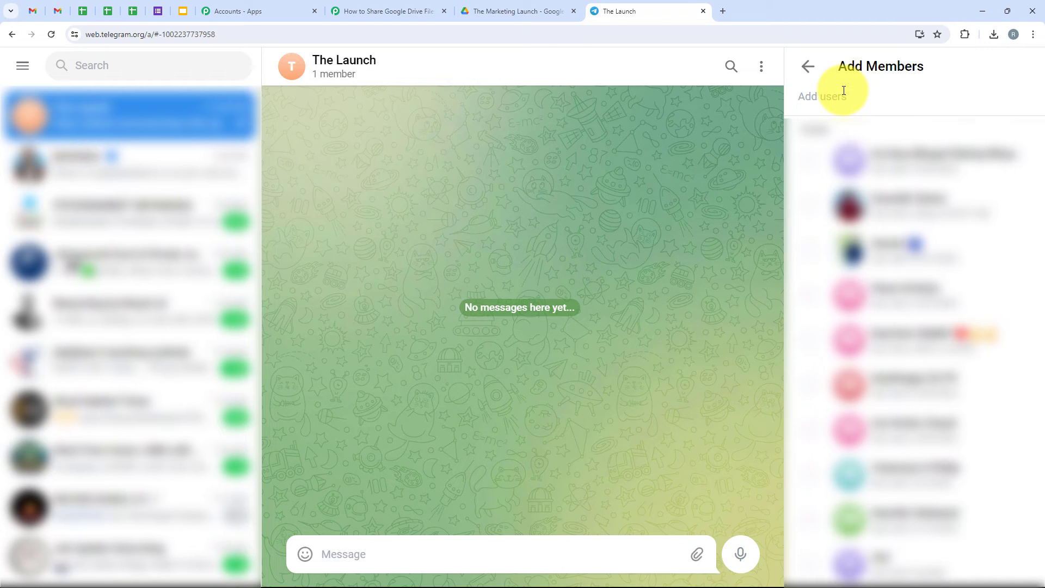
key(ctrl+v)
click(800, 175)
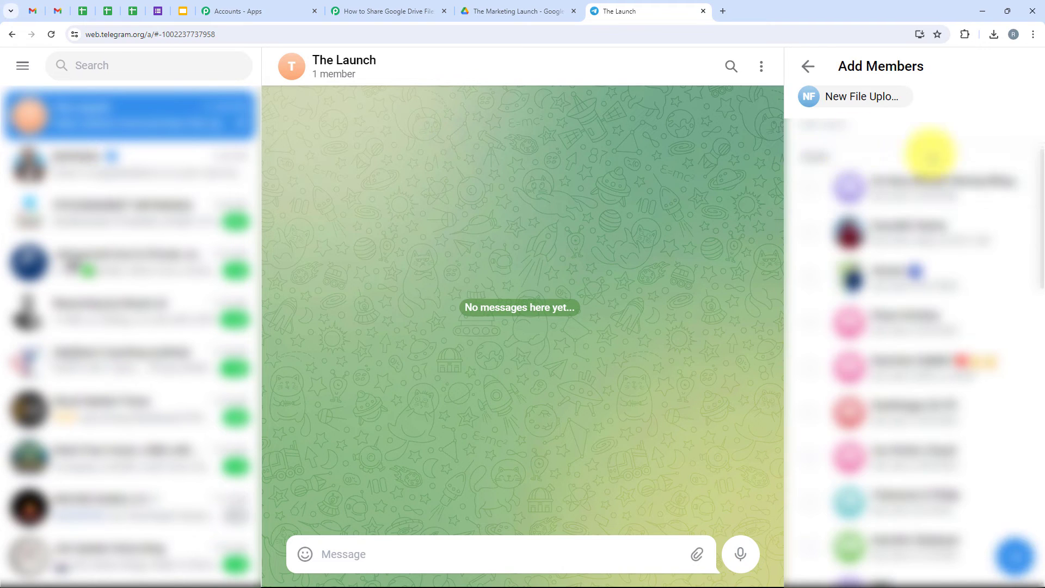
click(1013, 556)
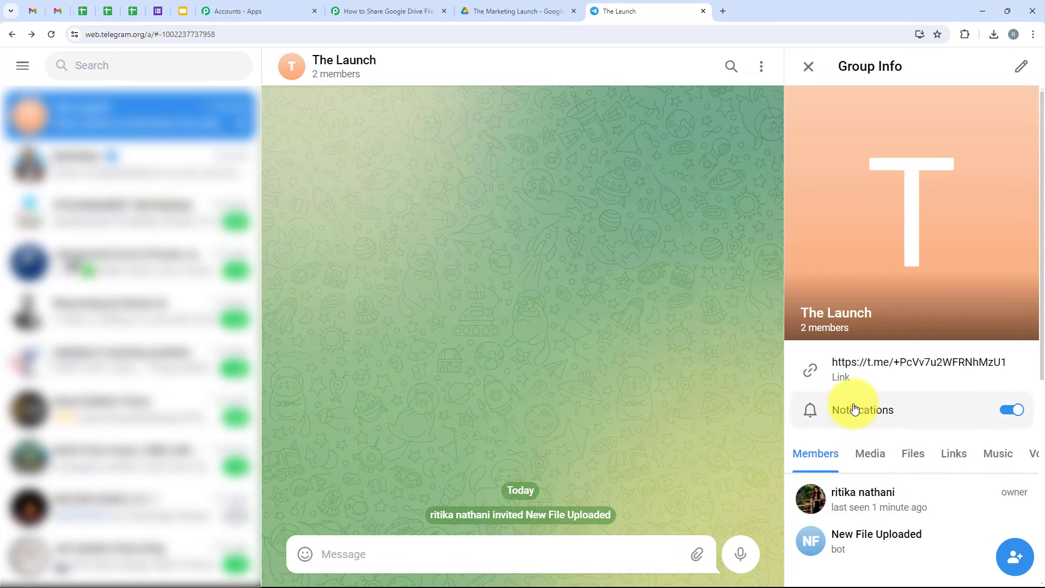
scroll(855, 408, down, 2)
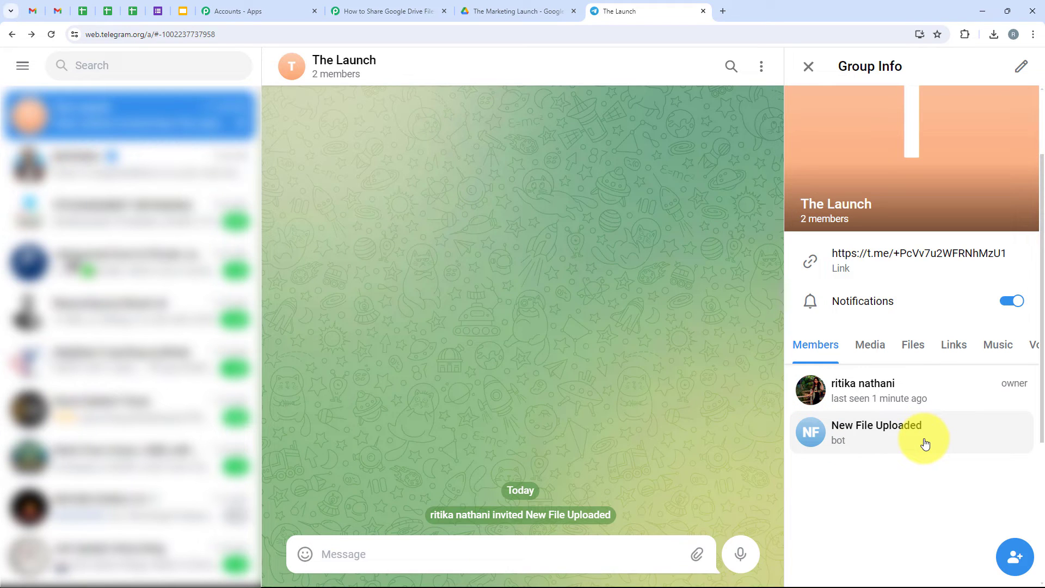
scroll(925, 443, down, 1)
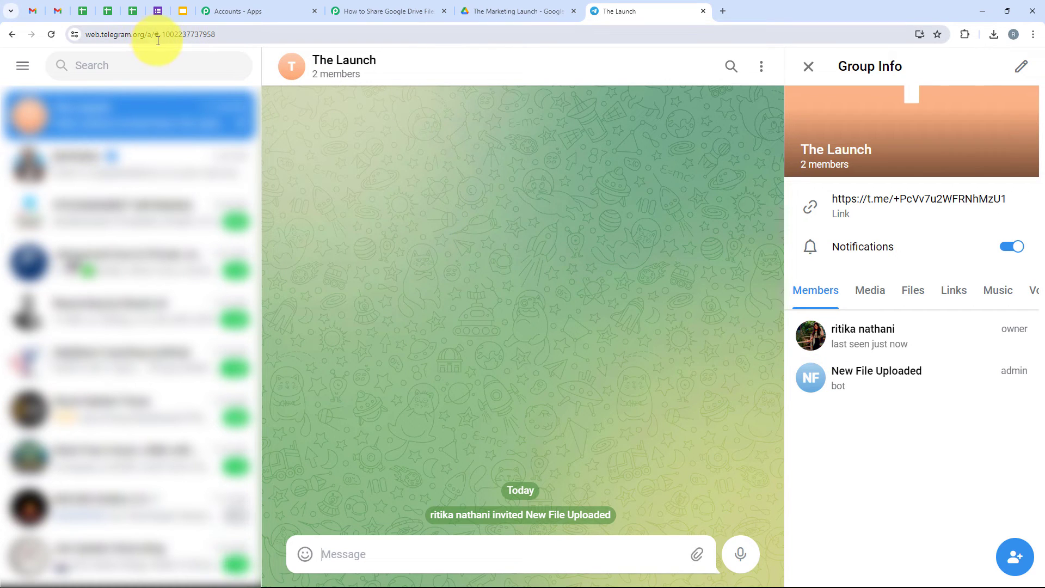
Step: Copy The Launch group's chat ID from the Telegram web address and paste it into the Telegram Bot step's Chat ID field in Pabbly Connect
drag(159, 34, 220, 47)
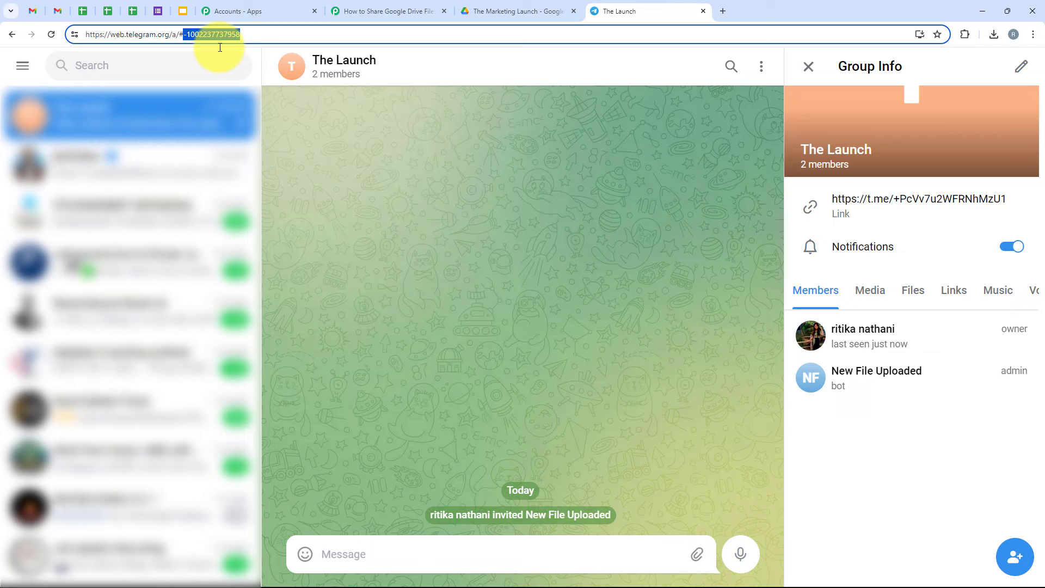
click(357, 9)
click(355, 313)
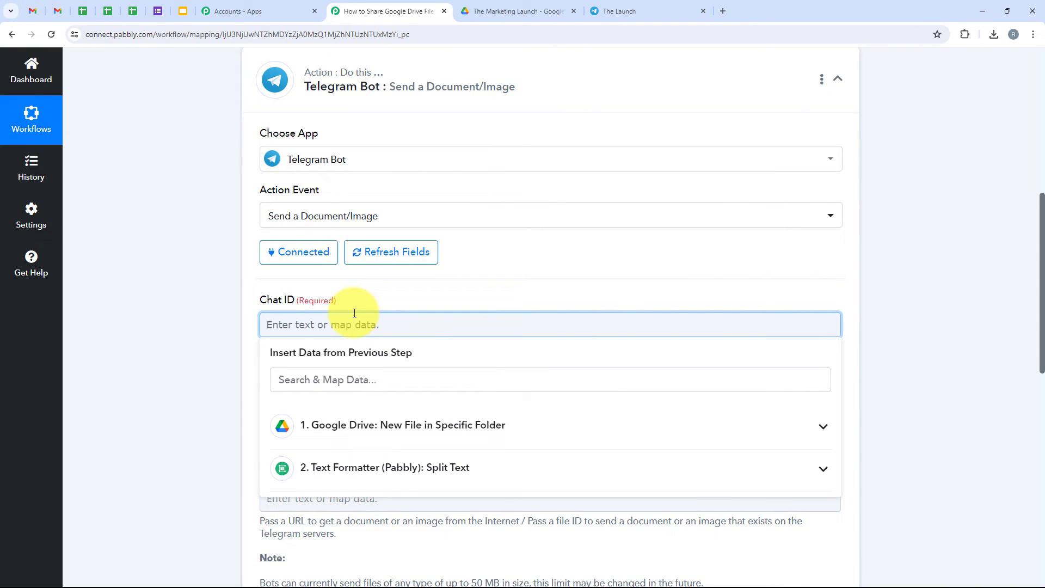
key(ctrl+v)
scroll(227, 233, down, 3)
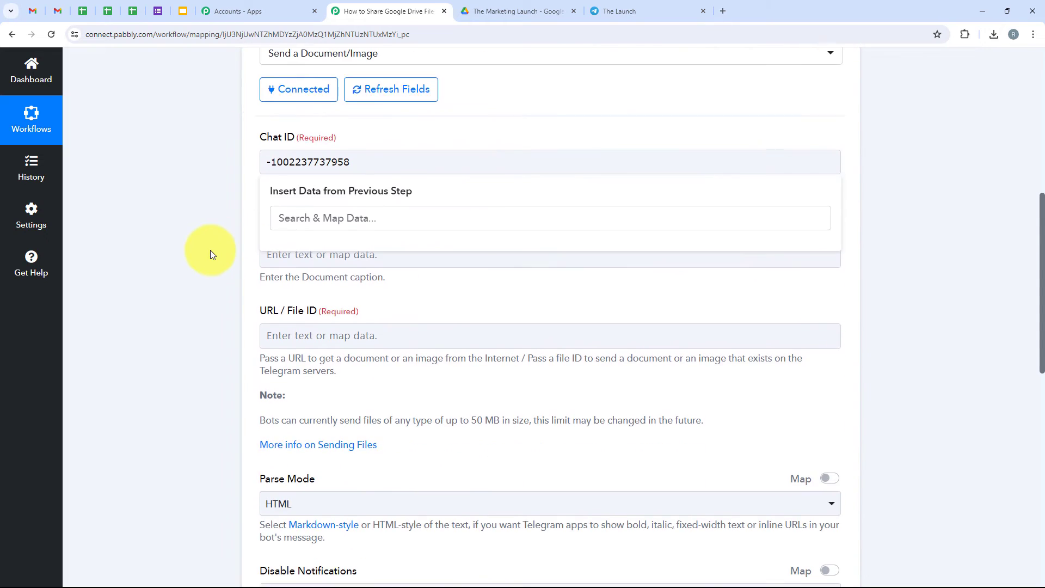
click(210, 250)
Step: Map the Caption field to the Result value of the Text Formatter Split Text step
scroll(247, 231, down, 1)
drag(261, 173, 408, 210)
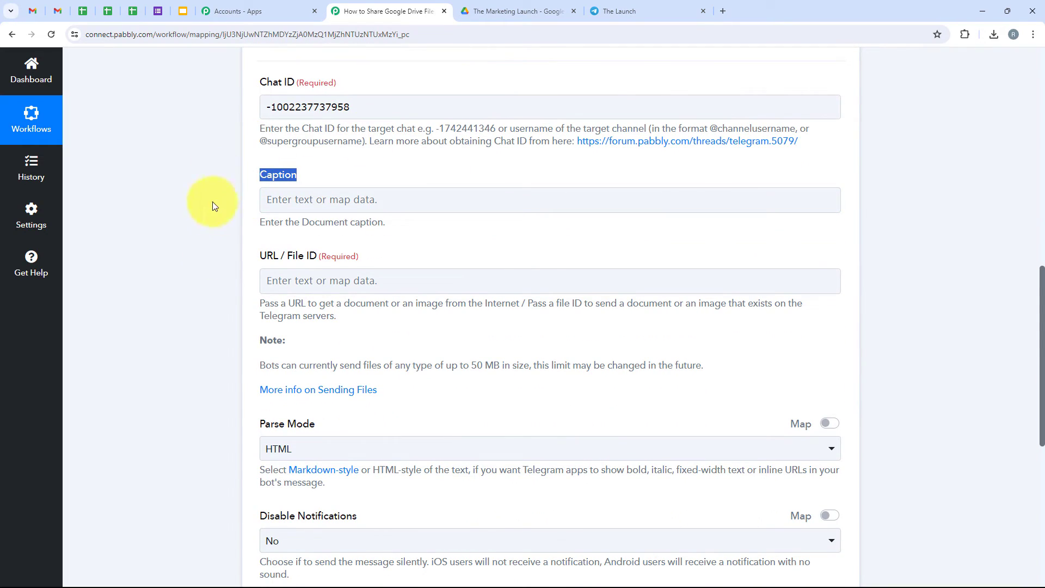
click(408, 206)
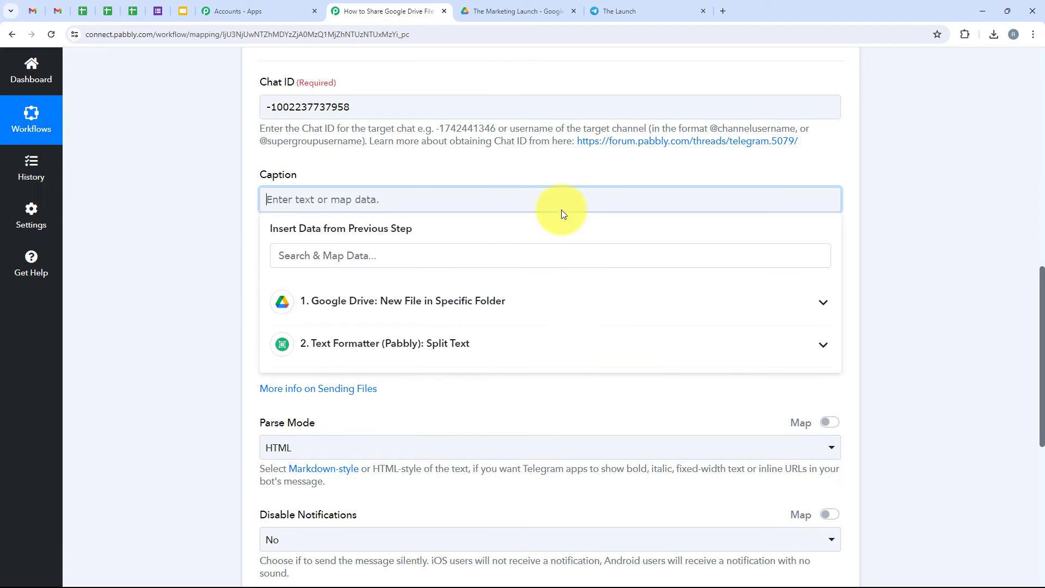
click(669, 347)
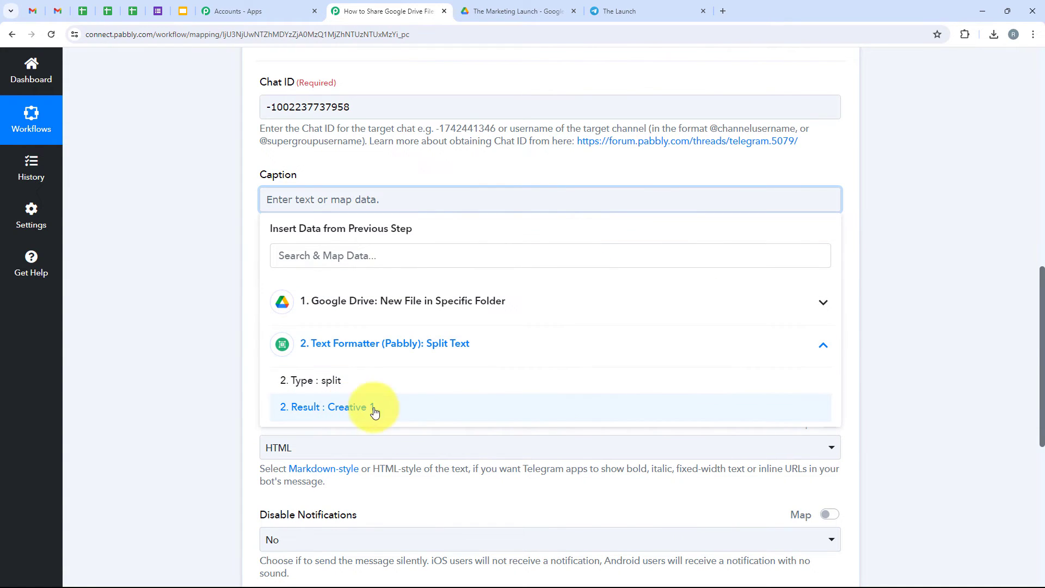
click(596, 421)
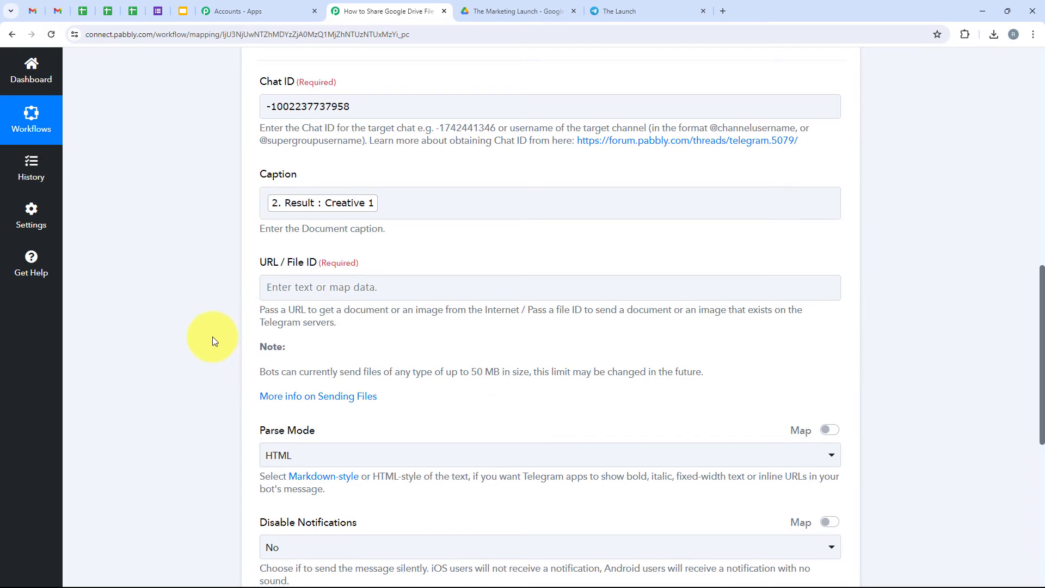
Step: Map the URL / File ID field to the WebContentLink value of the Google Drive trigger step
scroll(264, 217, down, 1)
double_click(268, 209)
click(267, 233)
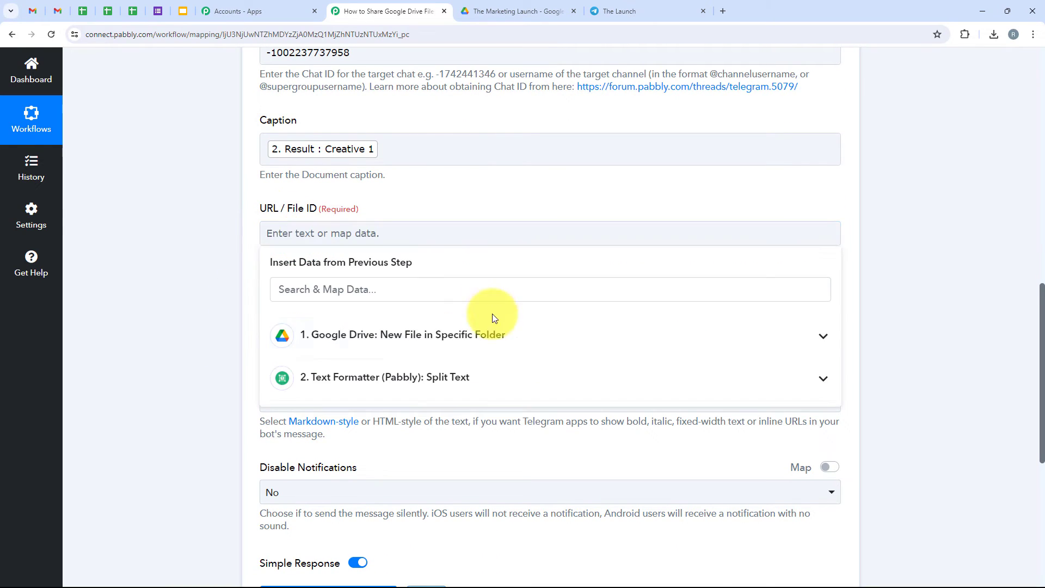
click(431, 341)
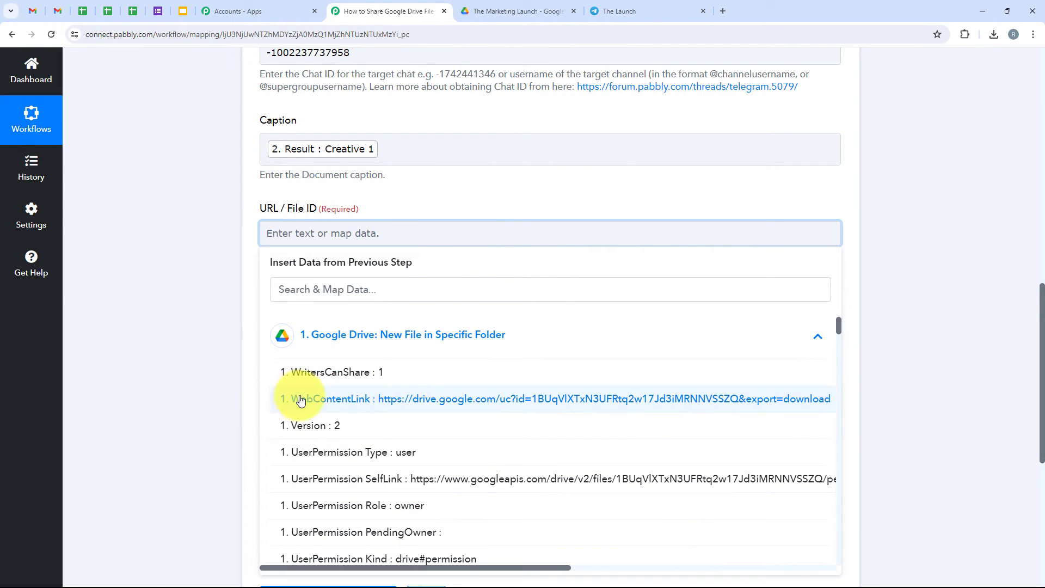
click(749, 403)
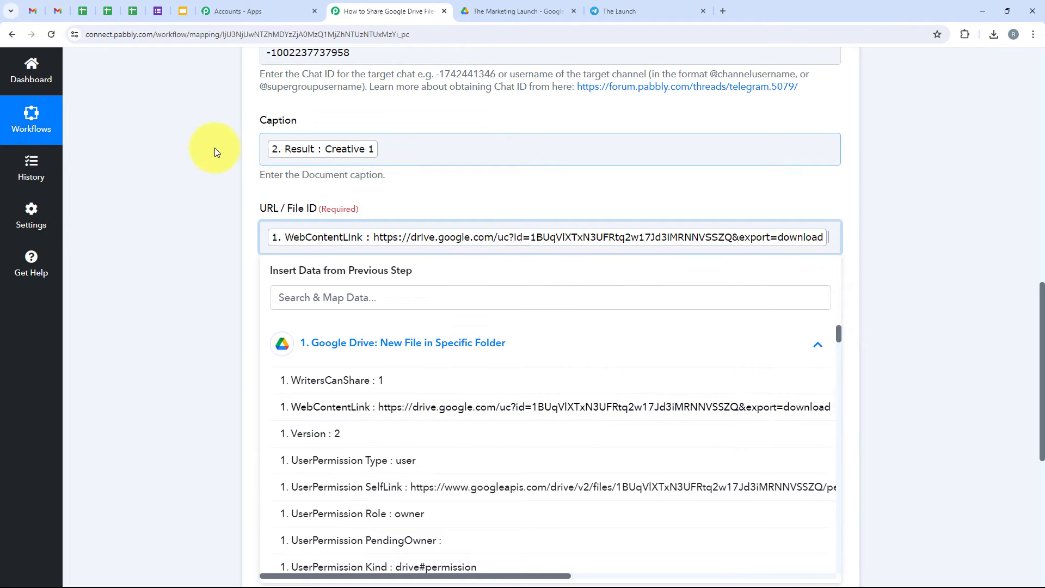
click(172, 227)
Step: Review the Parse Mode and Disable Notifications options of the Telegram Bot step without changing them
scroll(174, 236, down, 3)
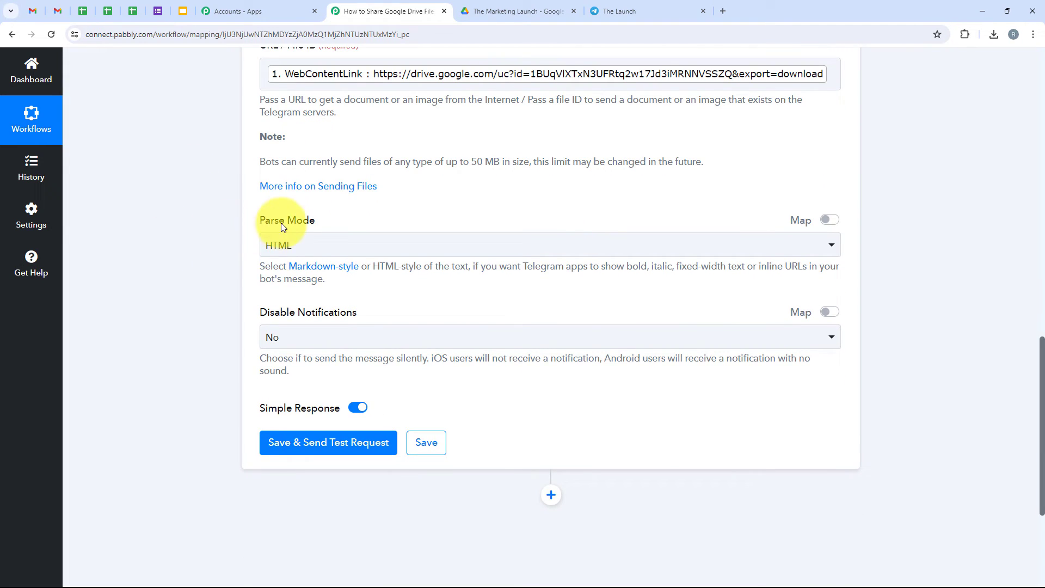
drag(257, 221, 312, 248)
click(313, 248)
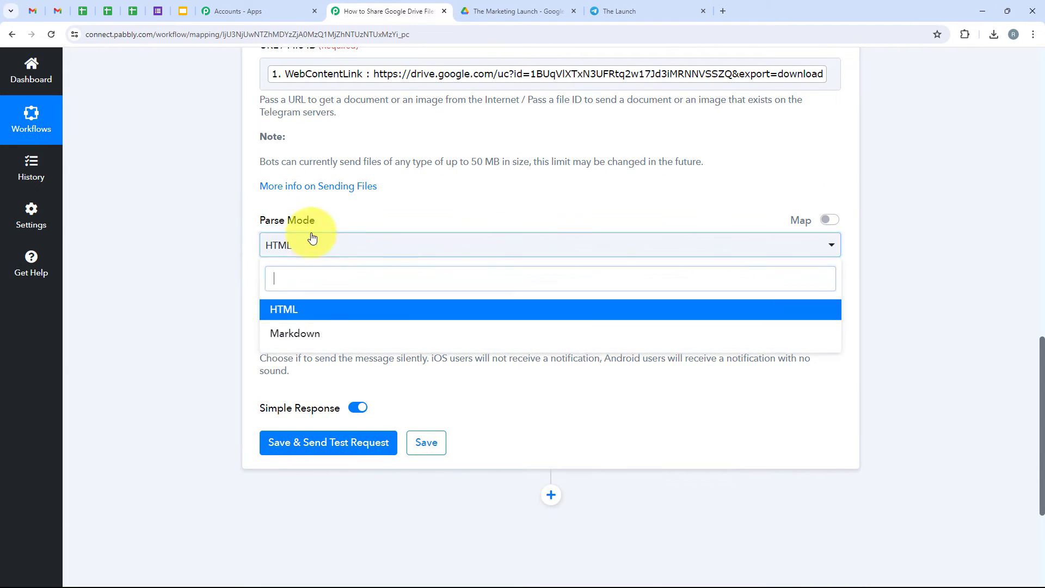
click(112, 311)
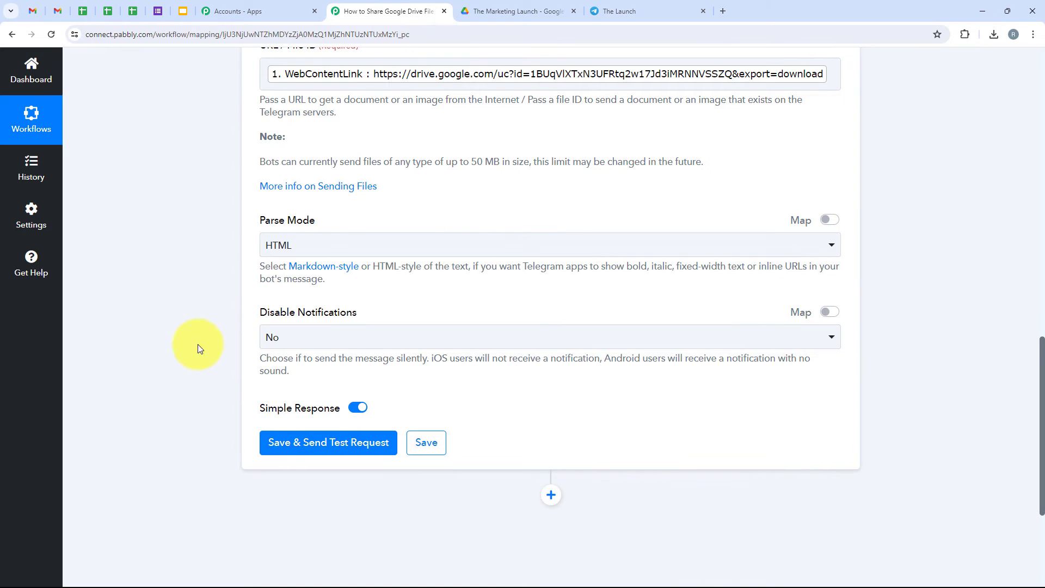
click(380, 313)
scroll(376, 305, down, 1)
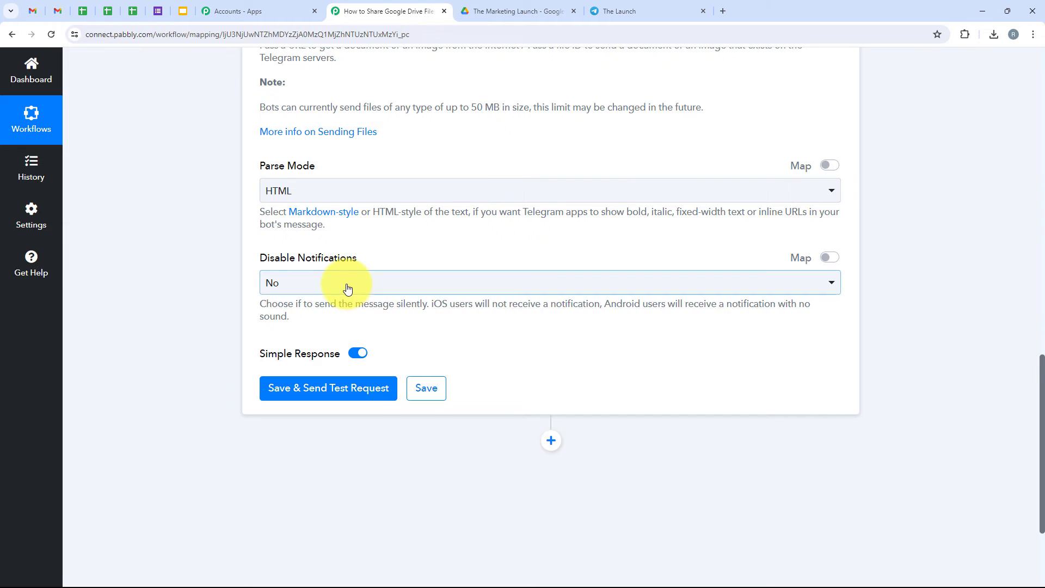
click(365, 282)
click(191, 325)
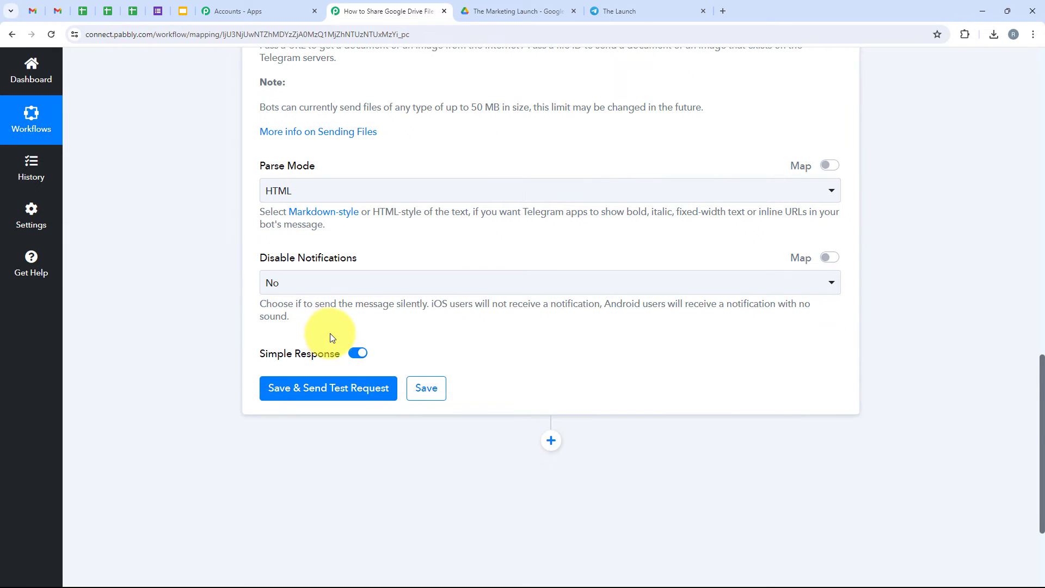
Step: Save the Telegram Bot step, send a test request and review the response received
scroll(330, 333, down, 1)
scroll(357, 349, down, 1)
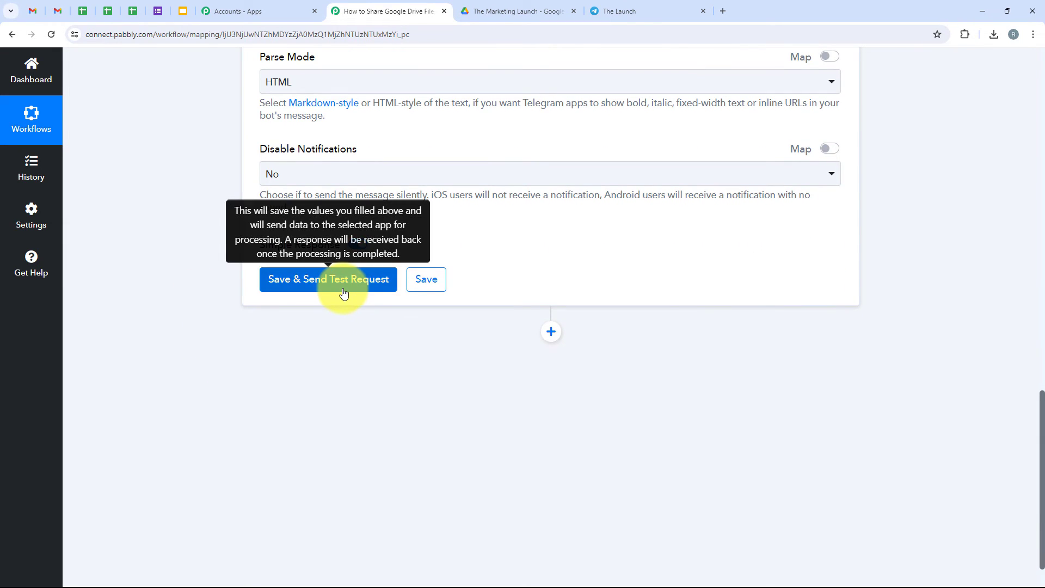
click(344, 293)
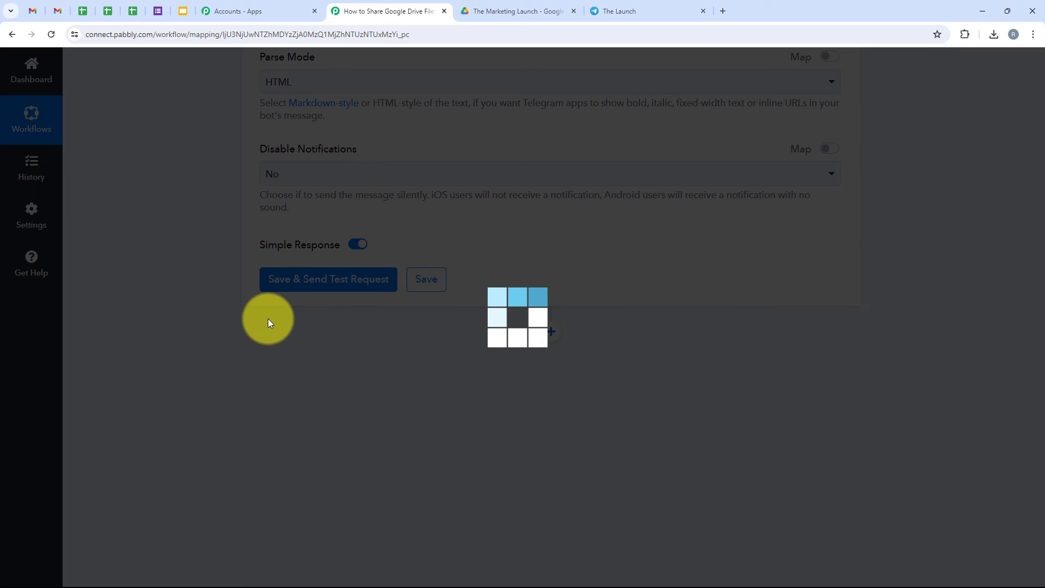
scroll(913, 337, down, 3)
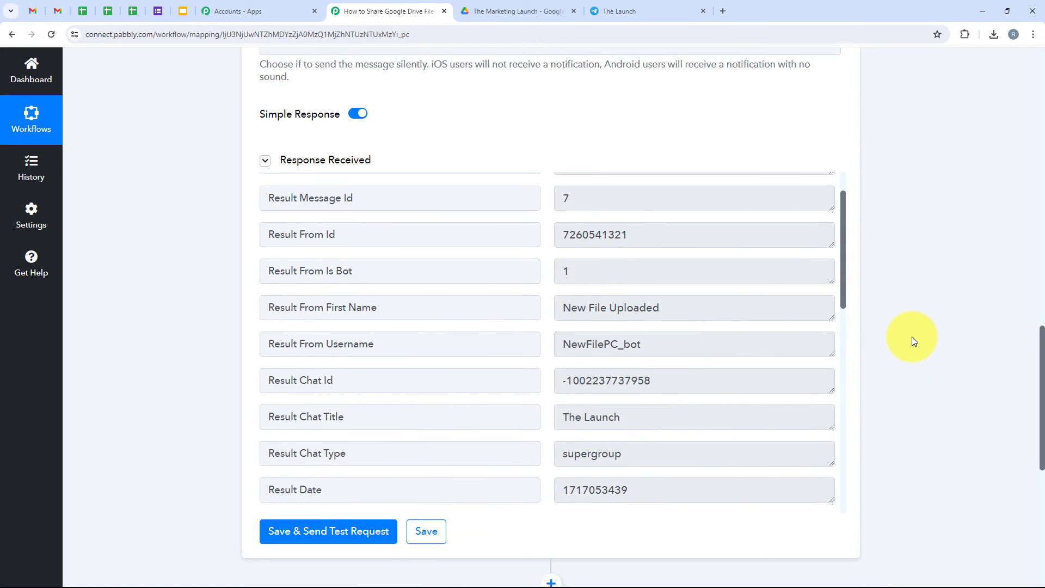
scroll(649, 272, up, 5)
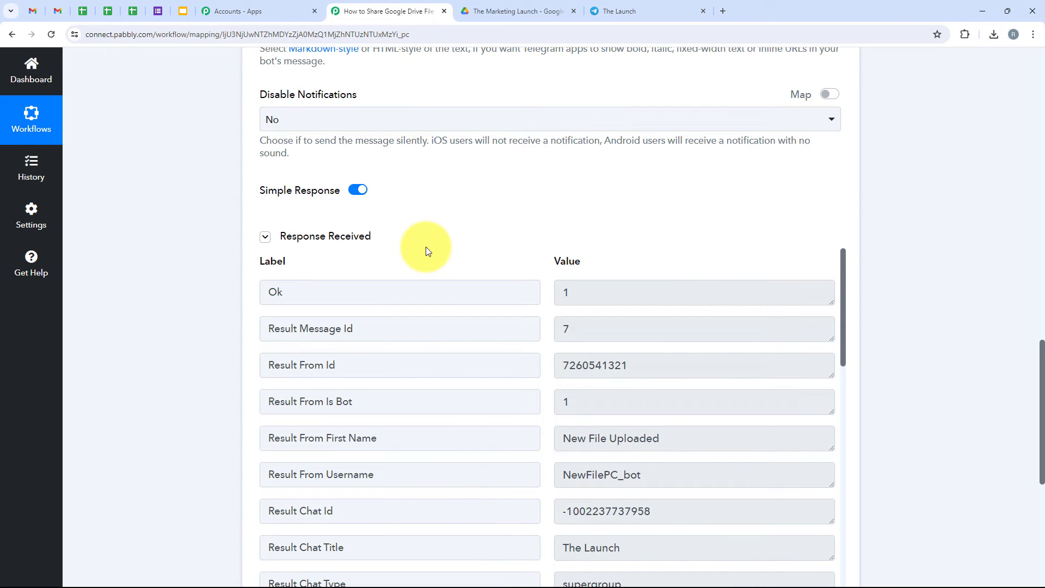
scroll(427, 242, up, 5)
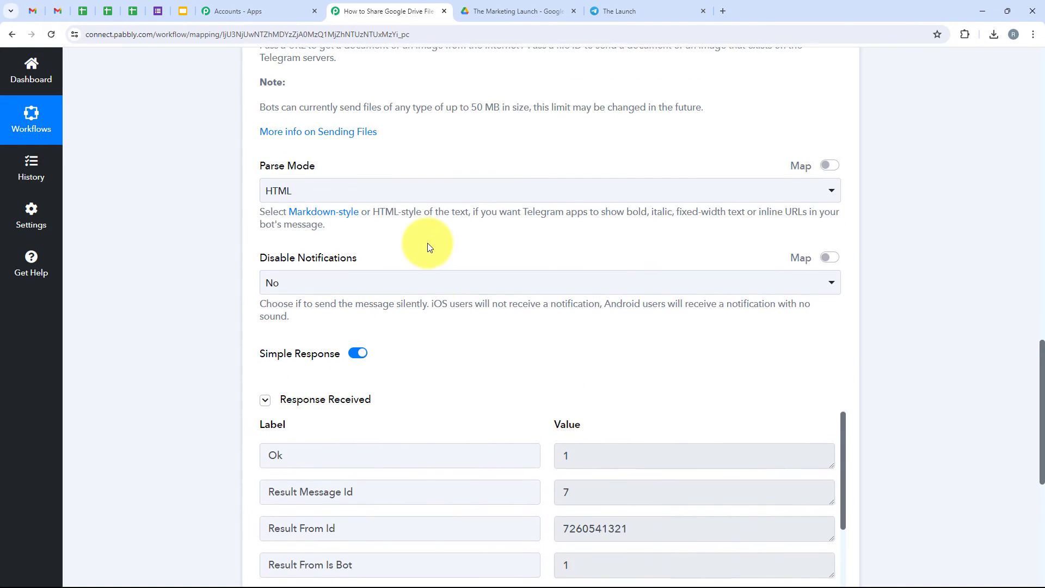
Step: Switch to Telegram, close The Launch's group info and open the Creative 1.png file the bot posted
click(651, 10)
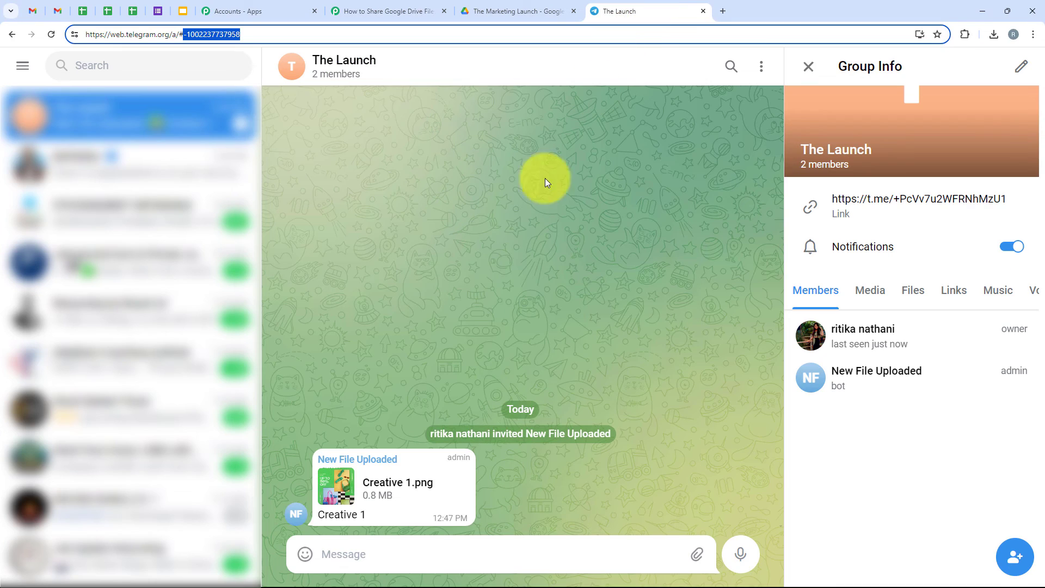
click(806, 66)
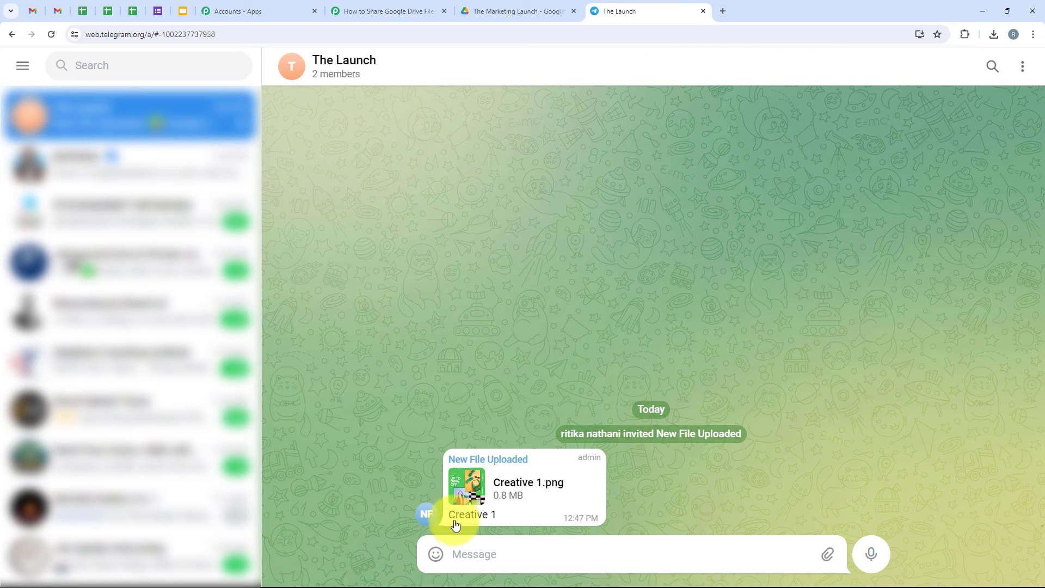
click(467, 486)
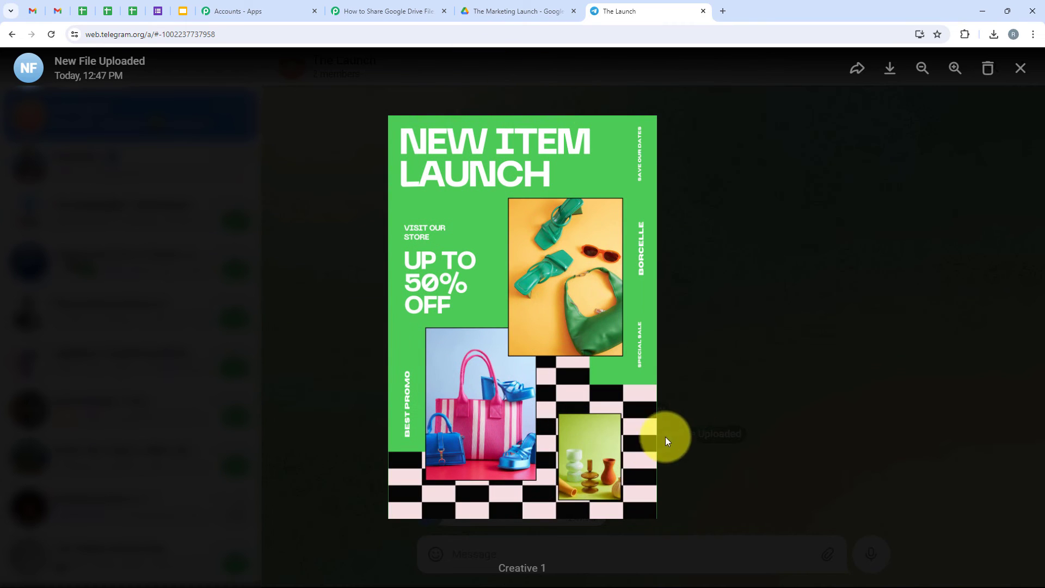
Step: Open Creative 1.png in Google Drive for comparison, then return to Telegram and close the image preview
click(467, 11)
double_click(250, 250)
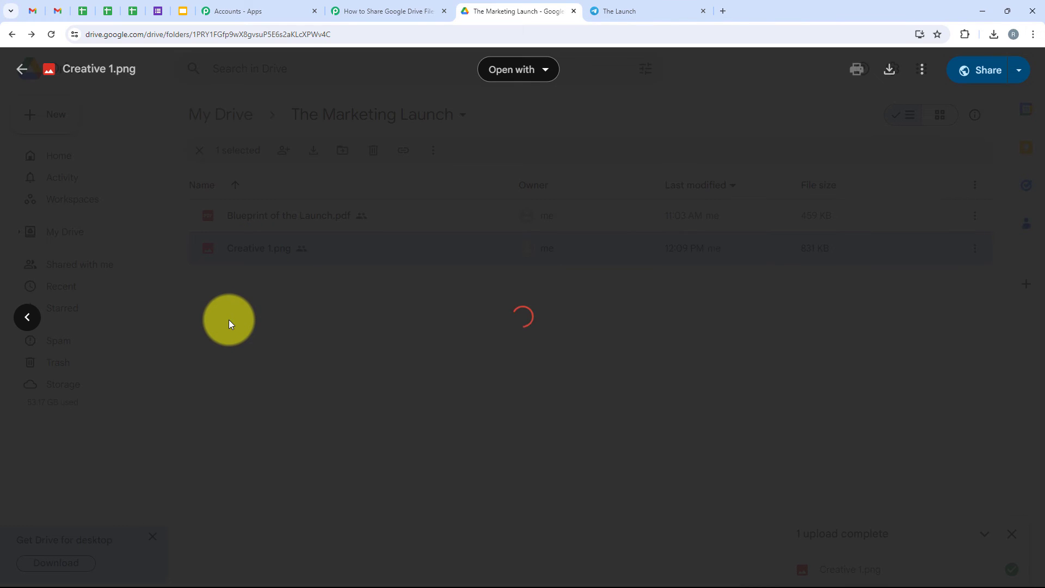
click(629, 8)
click(697, 278)
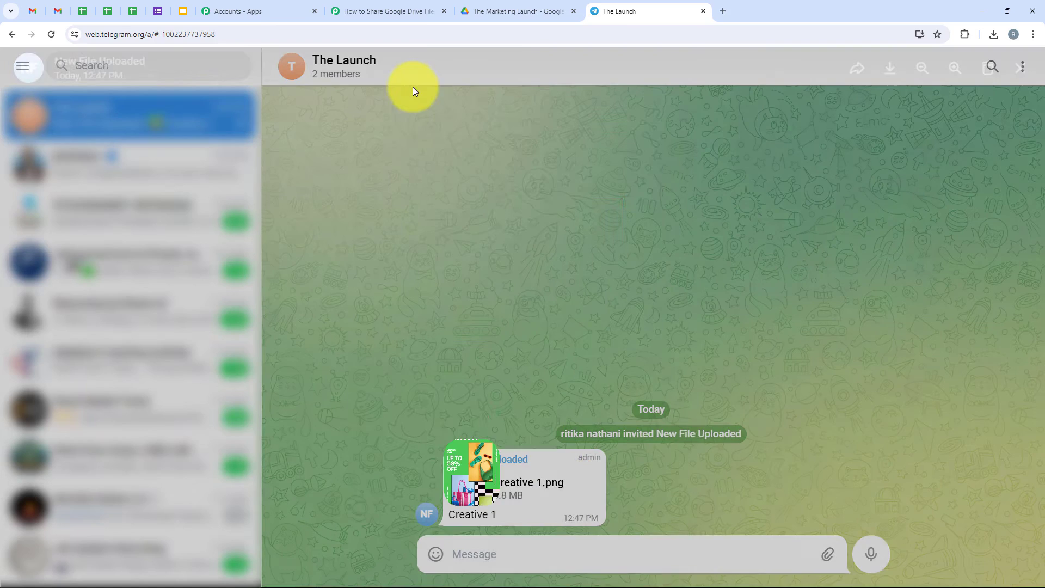
Step: Switch back to Pabbly Connect and collapse the Telegram Bot step to view the whole workflow
click(391, 11)
middle_click(179, 187)
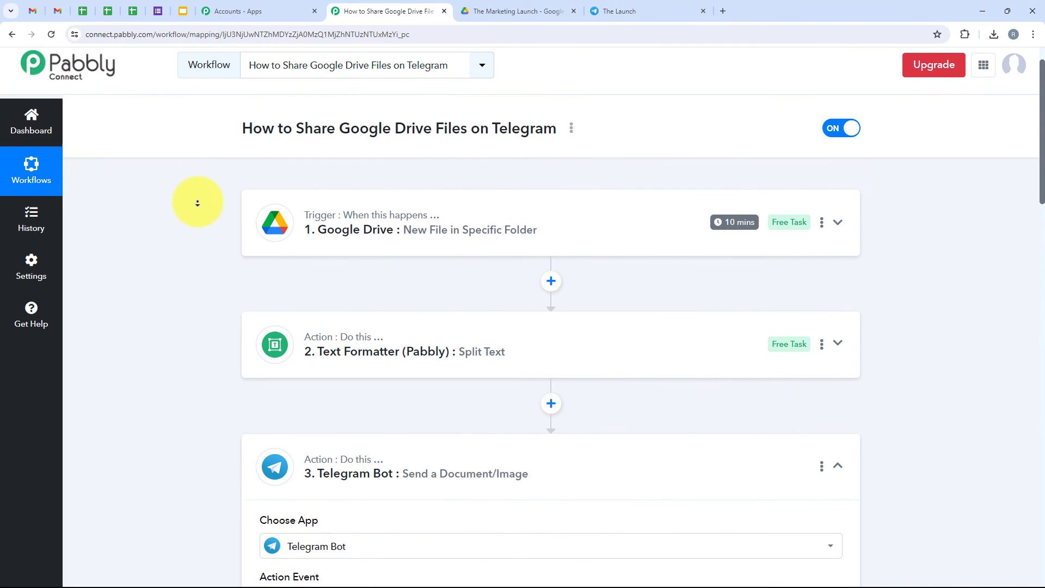
click(495, 456)
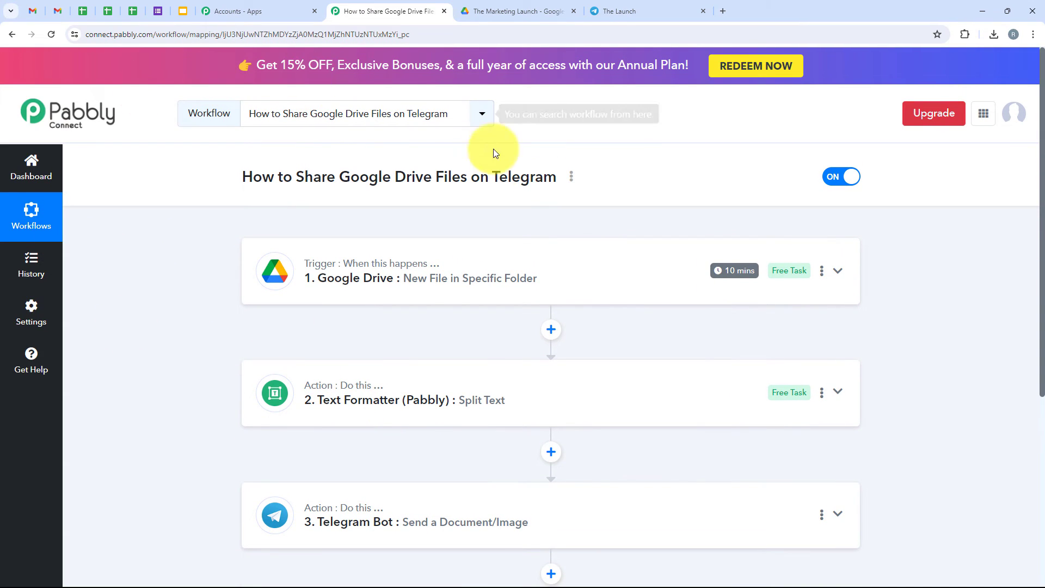
Step: Switch to Google Drive, close the image preview and upload Creative 2.jpg to The Marketing Launch folder
click(481, 5)
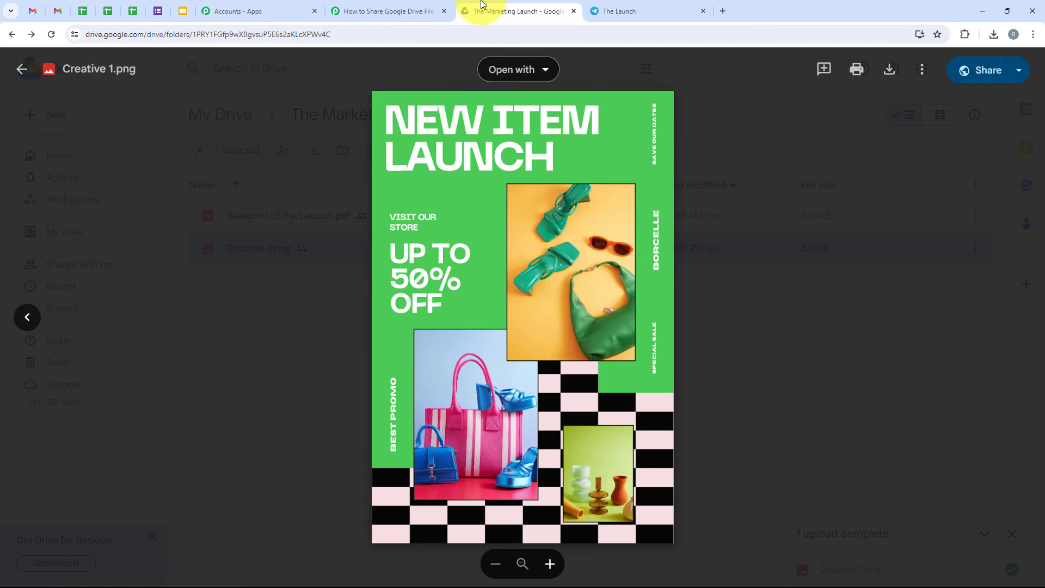
key(Escape)
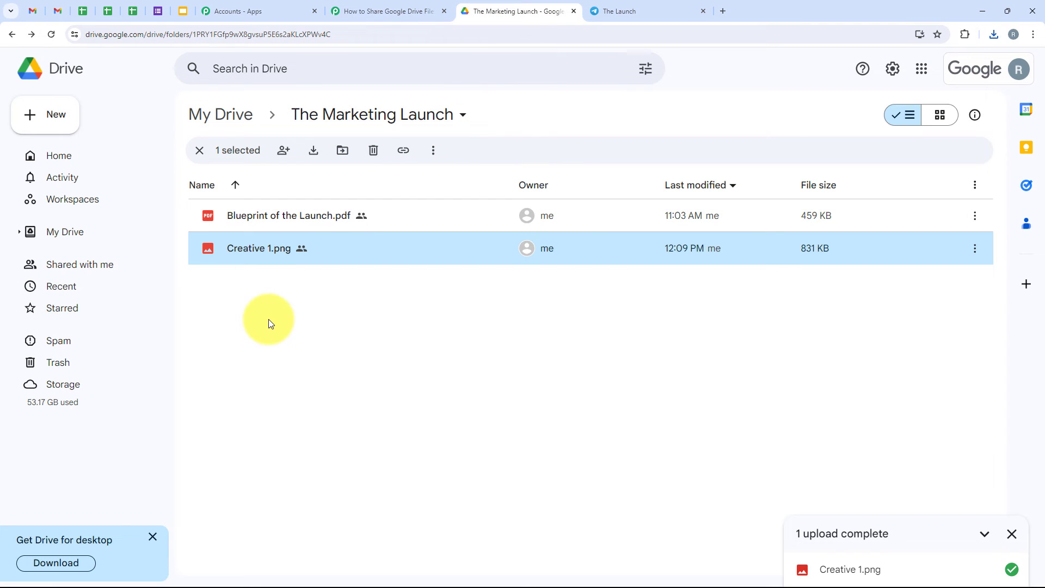
click(33, 121)
click(41, 143)
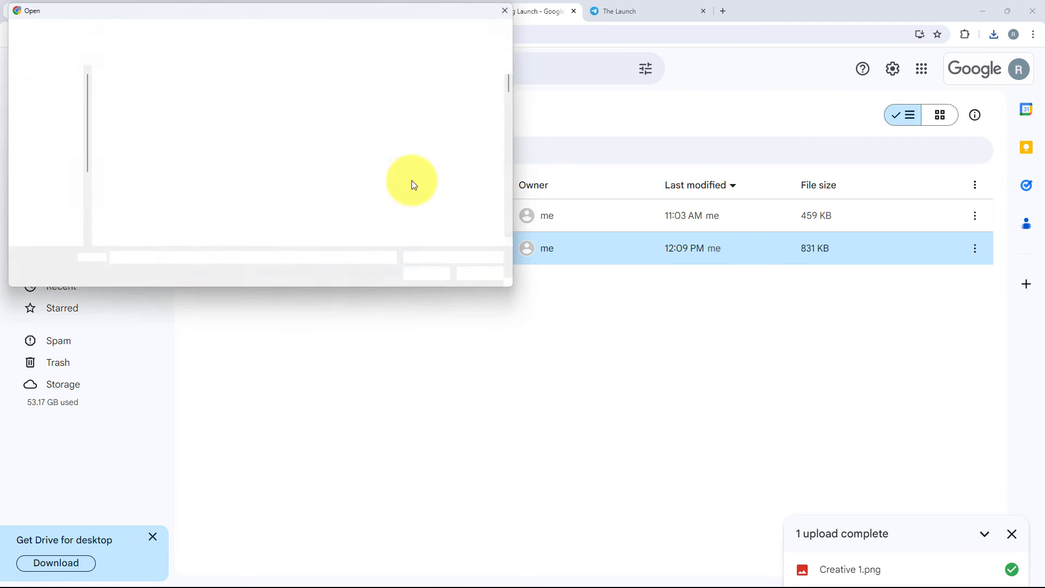
click(47, 161)
double_click(132, 102)
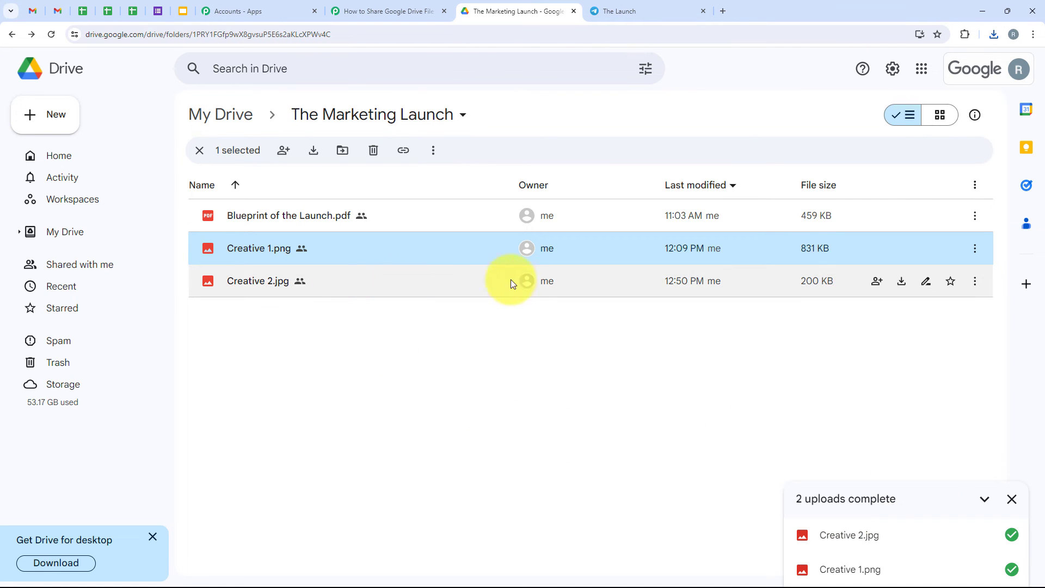
Step: Preview the uploaded Creative 2.jpg file in The Marketing Launch folder and close the preview
double_click(550, 284)
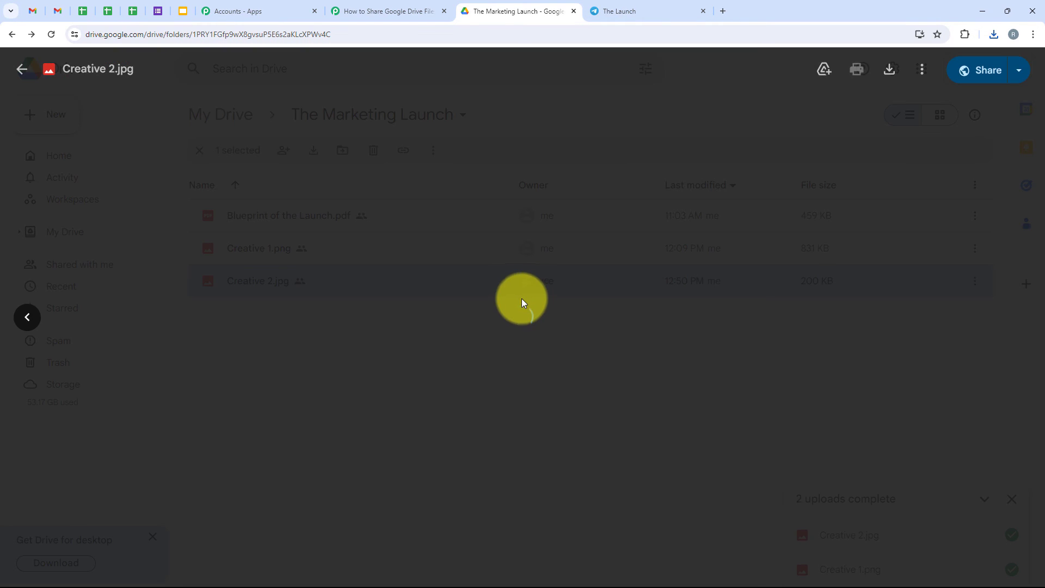
drag(450, 227, 695, 432)
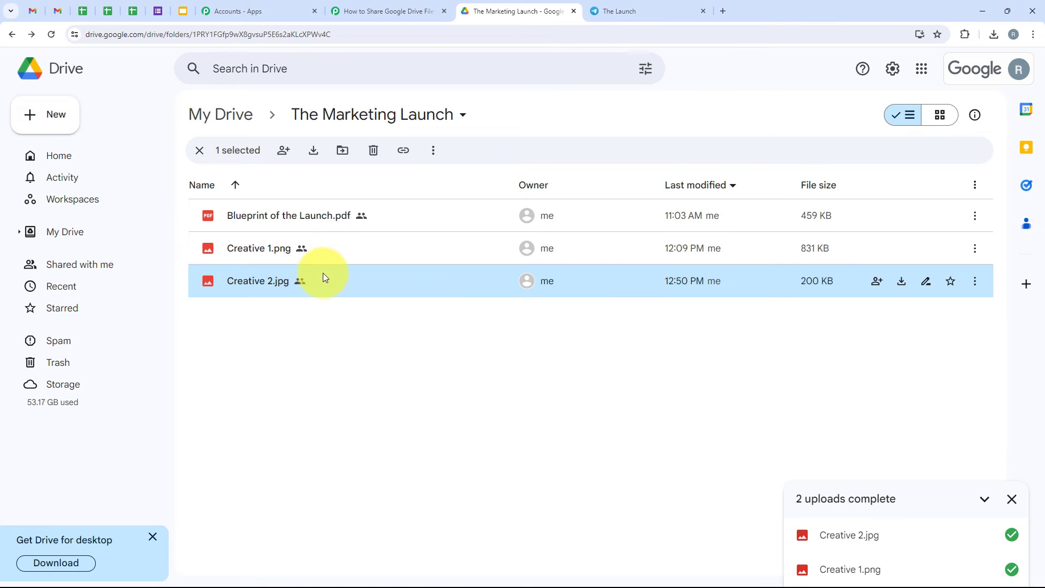
double_click(374, 294)
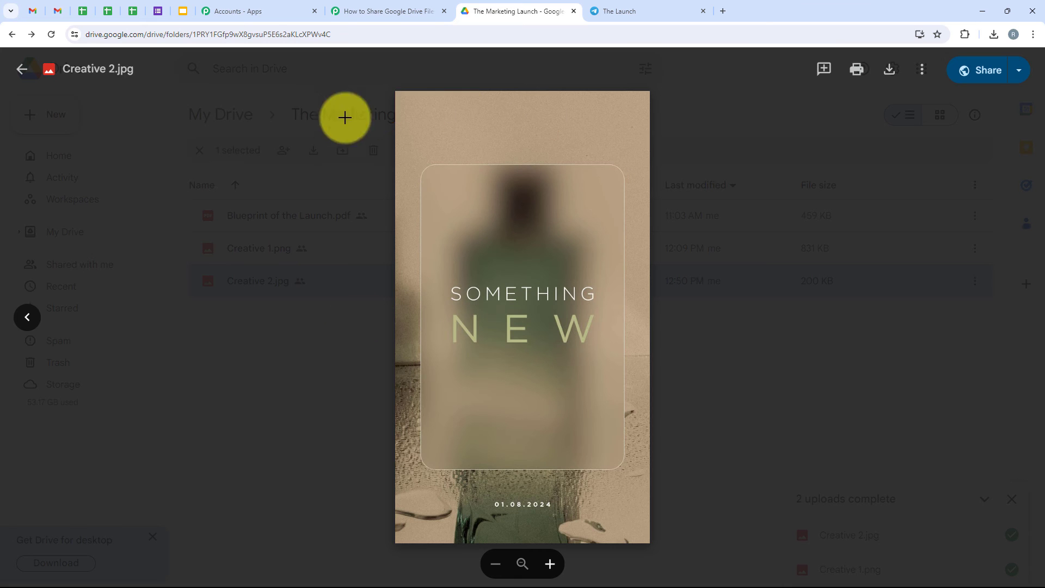
click(711, 296)
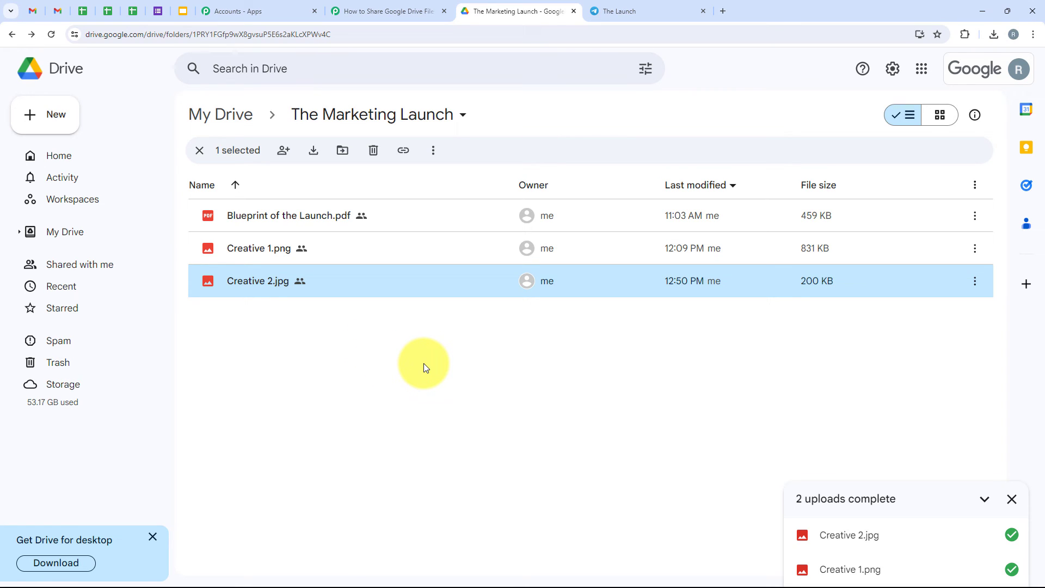
Step: Switch to Telegram, preview the Creative 2.jpg file posted in The Launch group and close the preview
click(621, 11)
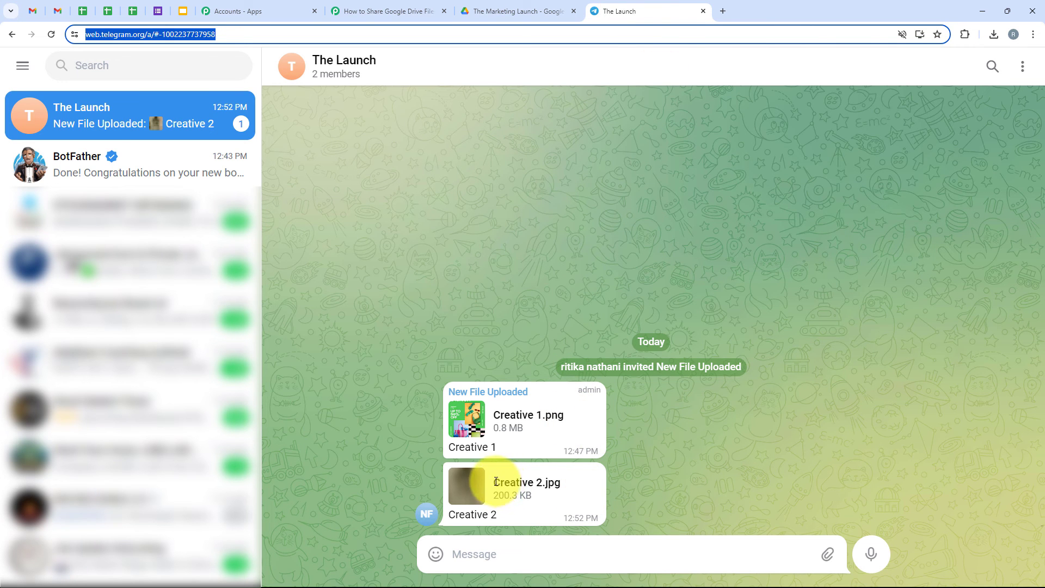
click(352, 269)
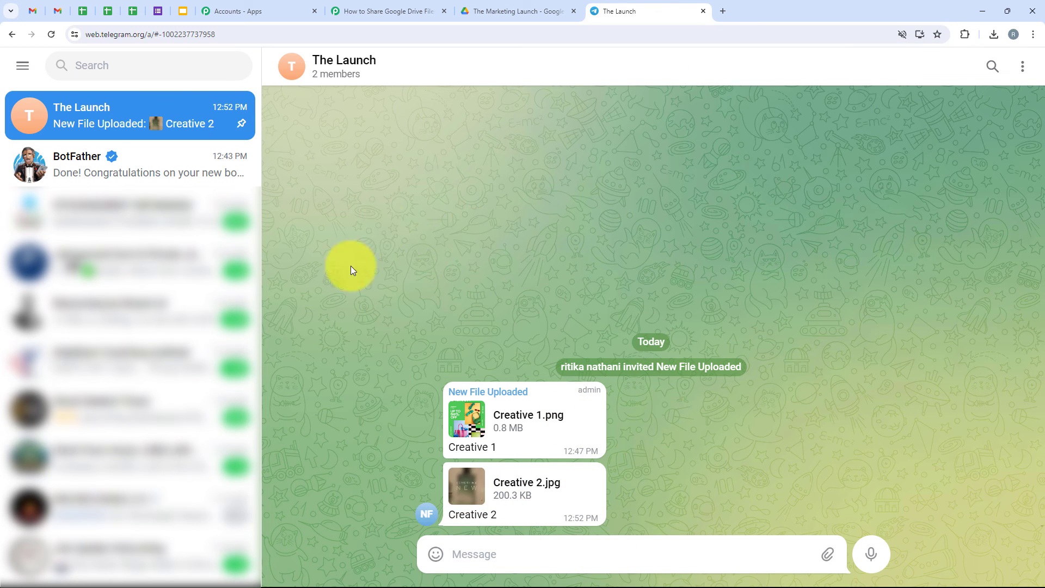
click(467, 485)
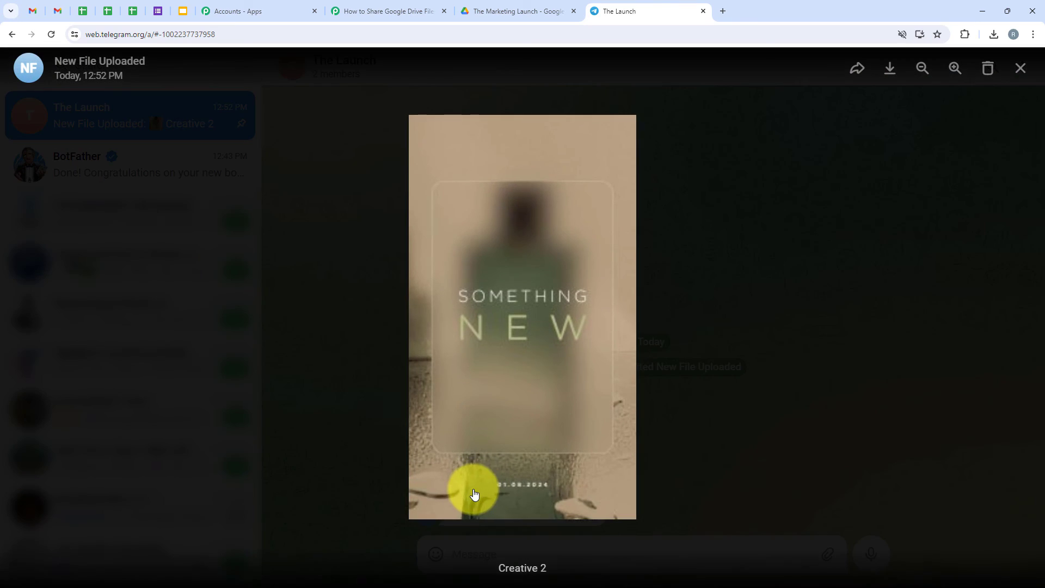
click(731, 400)
Step: Review the three-step workflow in Pabbly Connect, checking The Marketing Launch folder in Google Drive in between
click(362, 11)
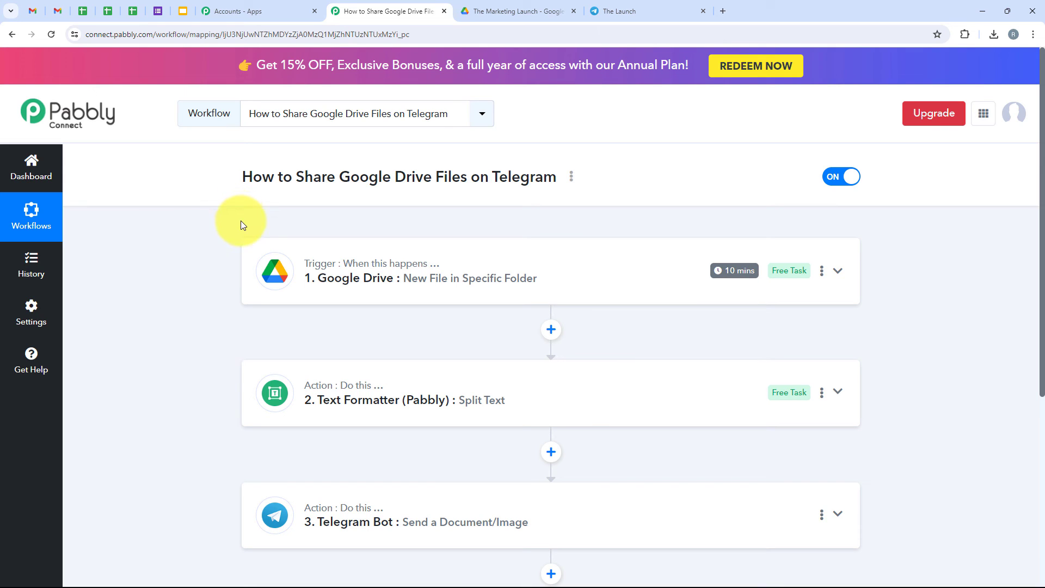
scroll(241, 220, down, 2)
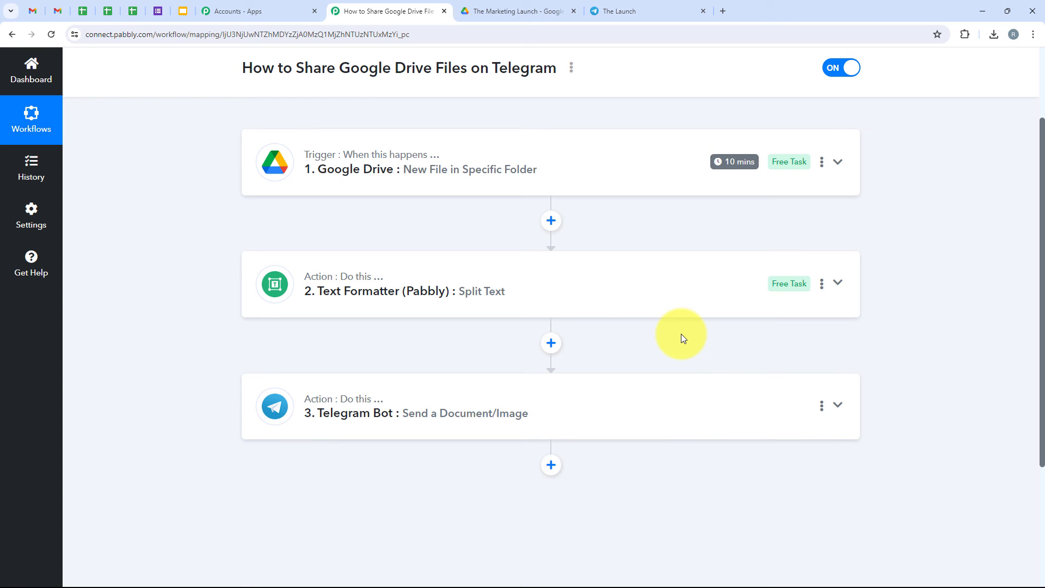
scroll(681, 335, up, 2)
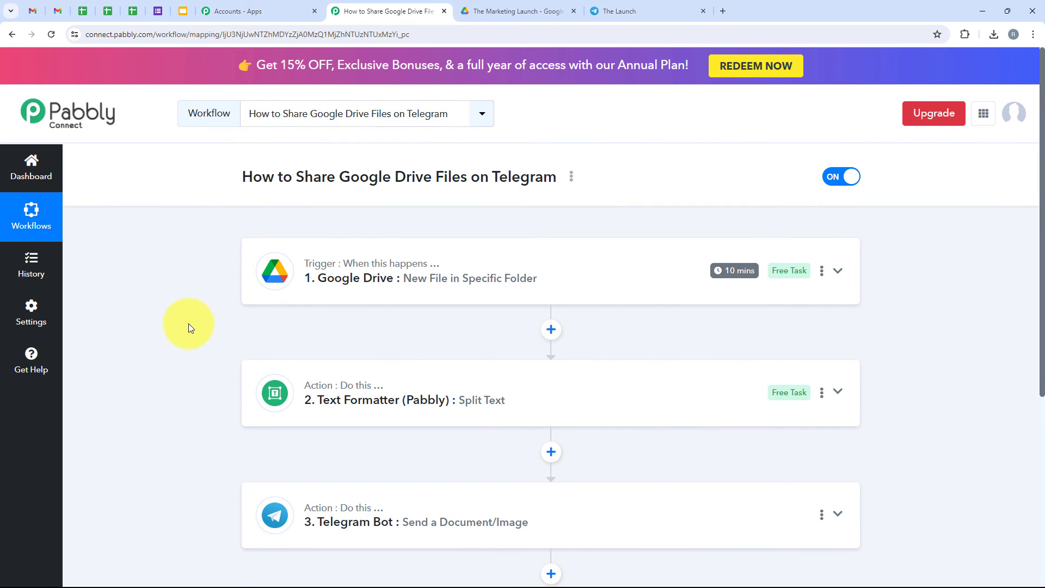
click(473, 10)
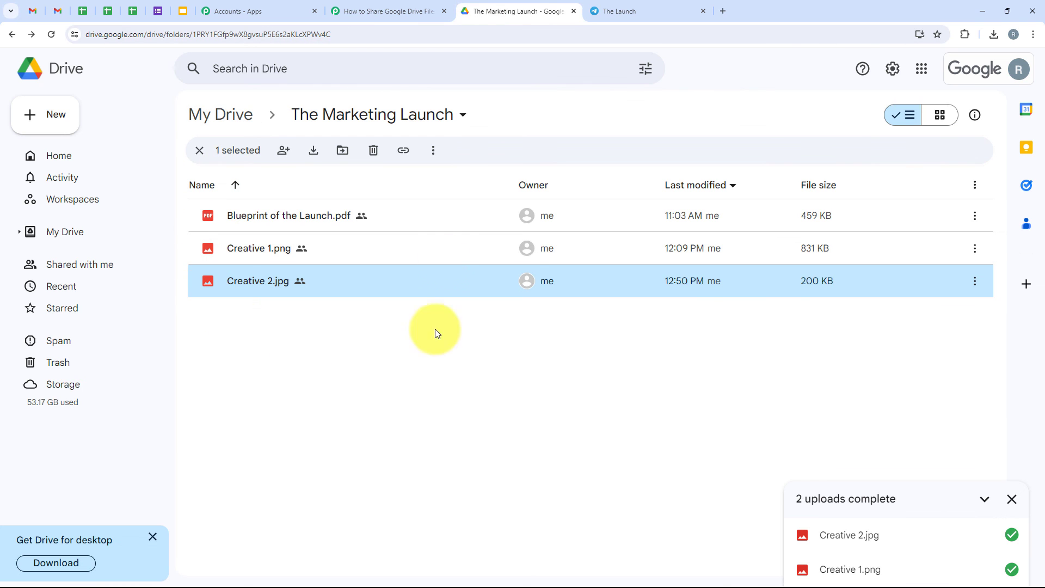
click(414, 11)
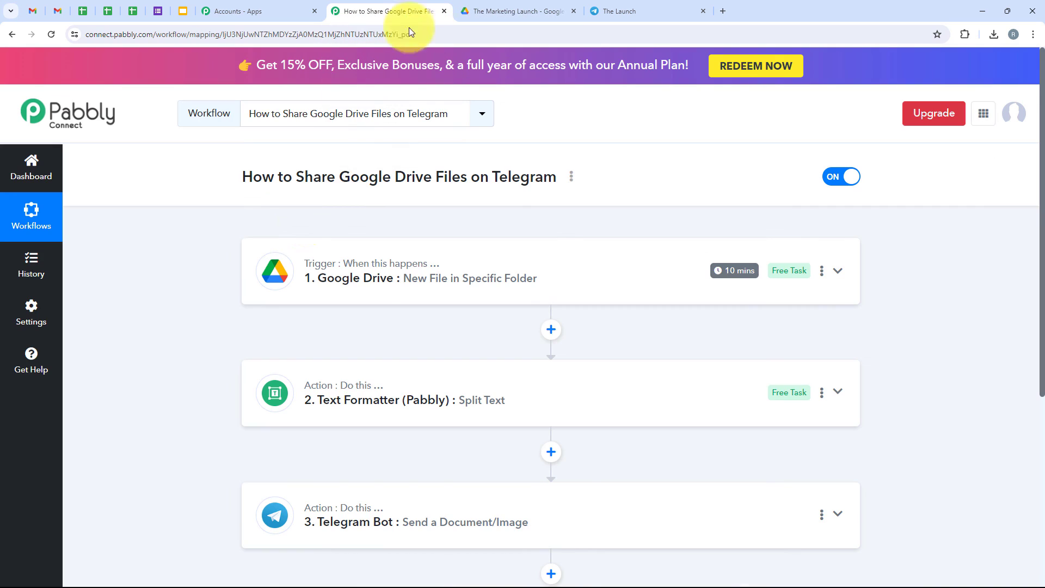
scroll(334, 416, down, 1)
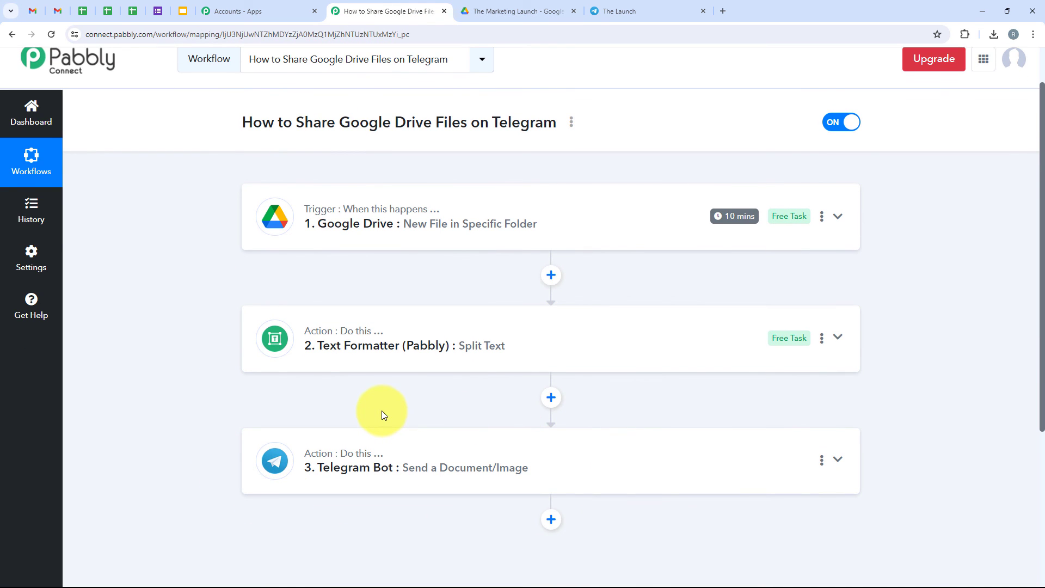
scroll(381, 414, up, 1)
Step: Return to Telegram and preview Creative 1.png and Creative 2.jpg in The Launch group, closing each preview
click(601, 10)
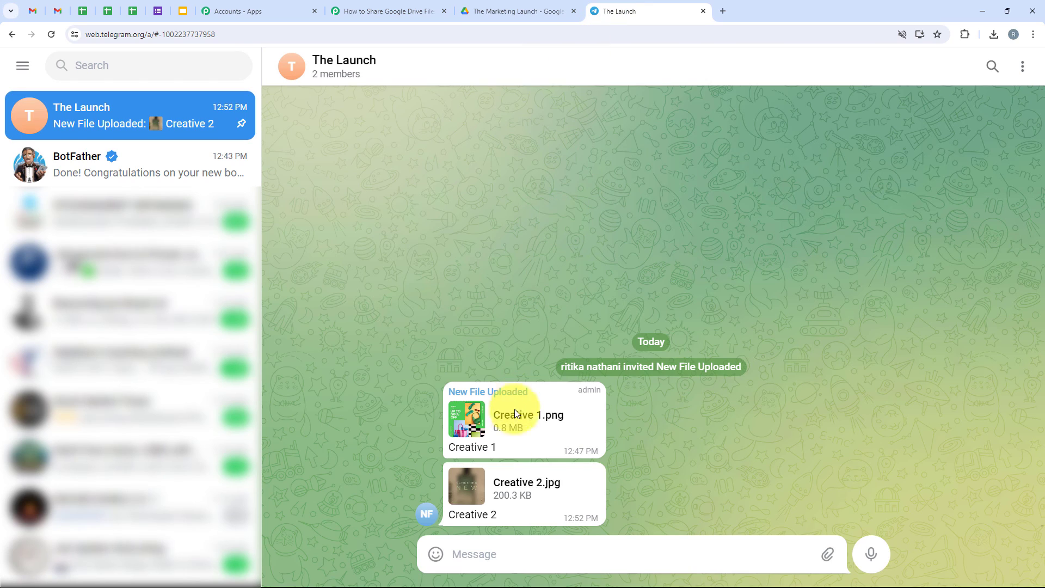
click(468, 417)
click(339, 187)
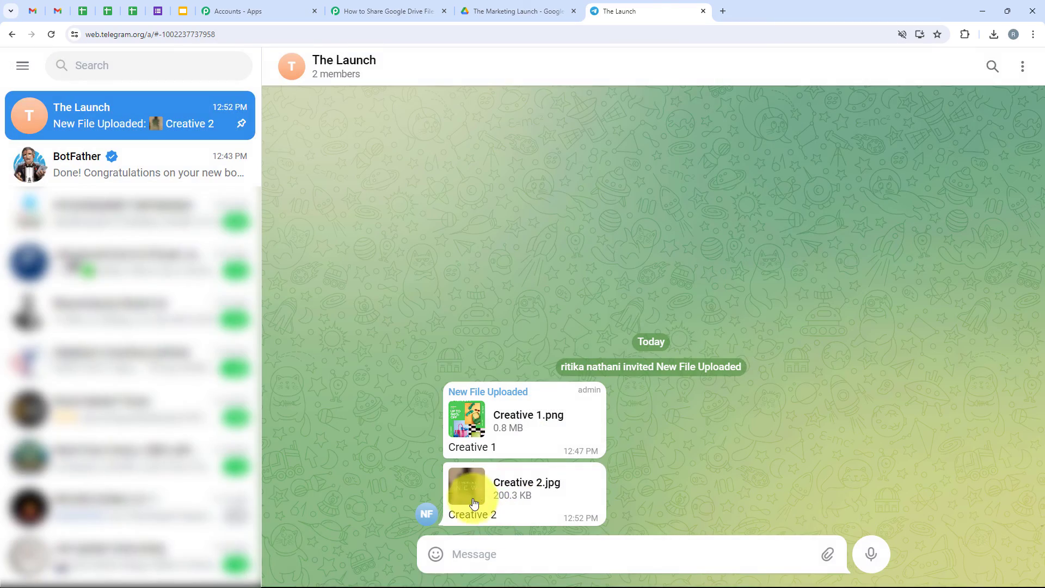
click(470, 497)
click(319, 292)
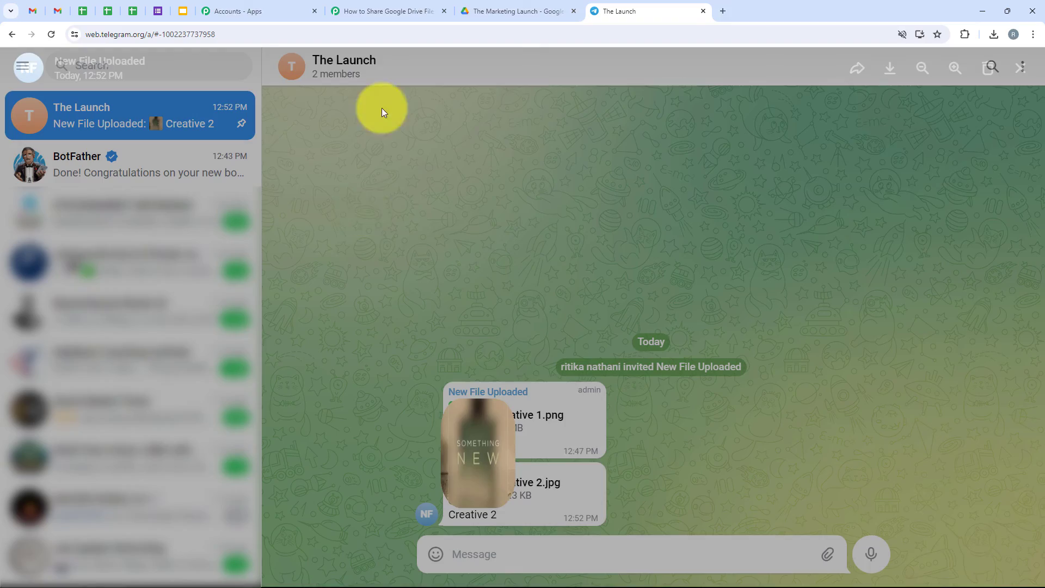